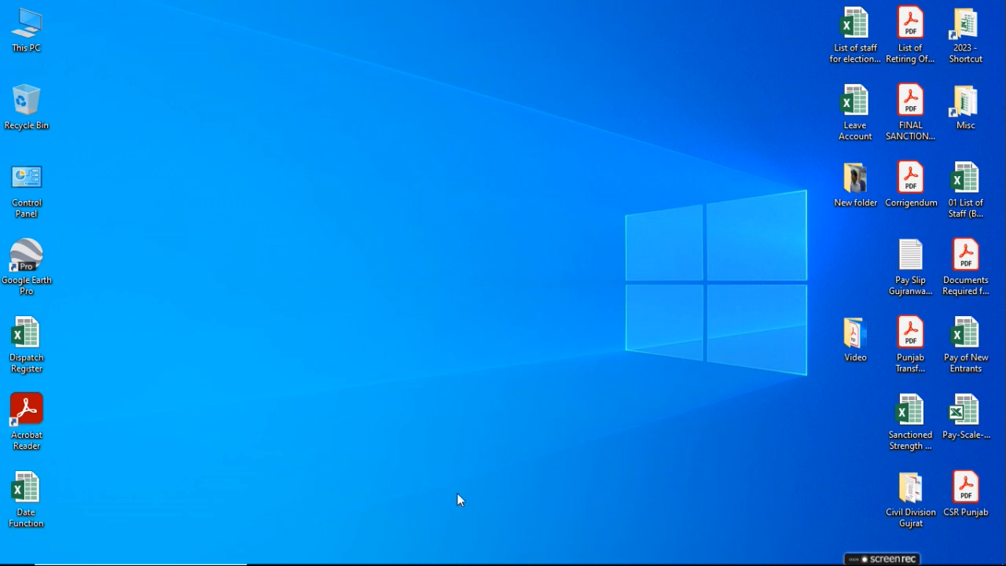
Switch to the open Date Function workbook in Excel.
{"action": "mouse_move", "coordinate": [444, 562]}
{"action": "left_click", "coordinate": [402, 549]}
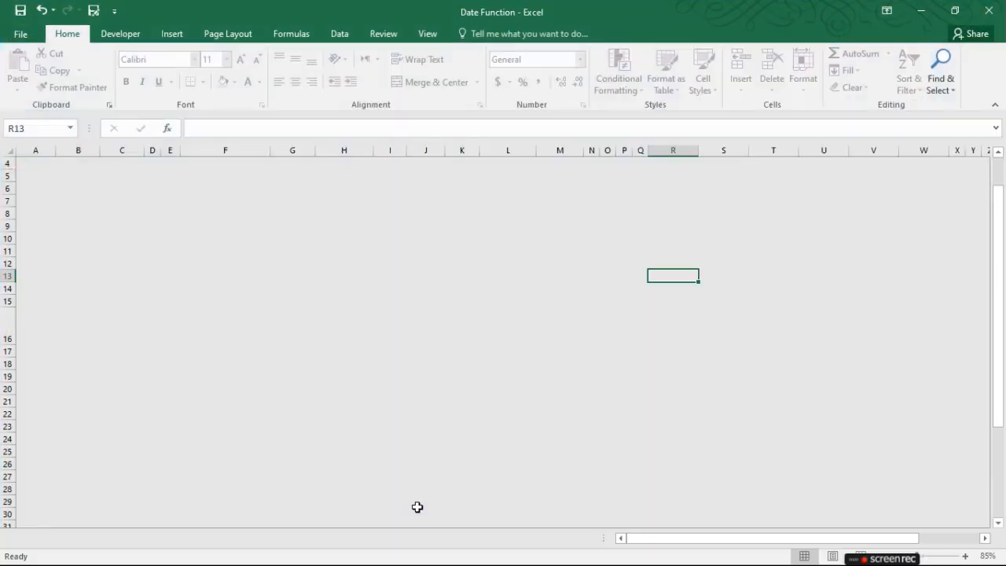
{"action": "scroll", "coordinate": [408, 415], "scroll_direction": "up", "scroll_amount": 1}
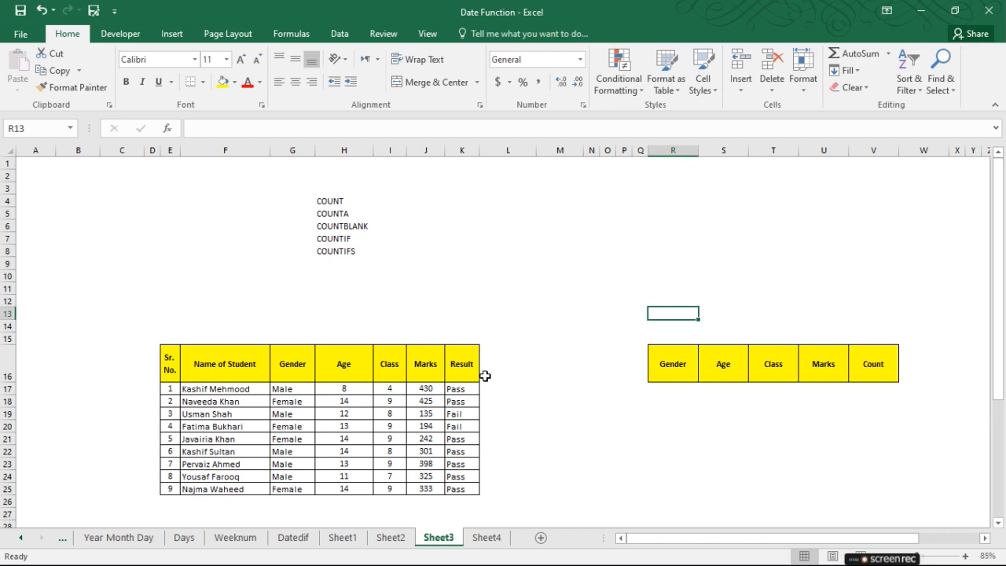
Examine the COUNT entry in the function list and the serial number and Age columns of the student table.
{"action": "left_click", "coordinate": [330, 200]}
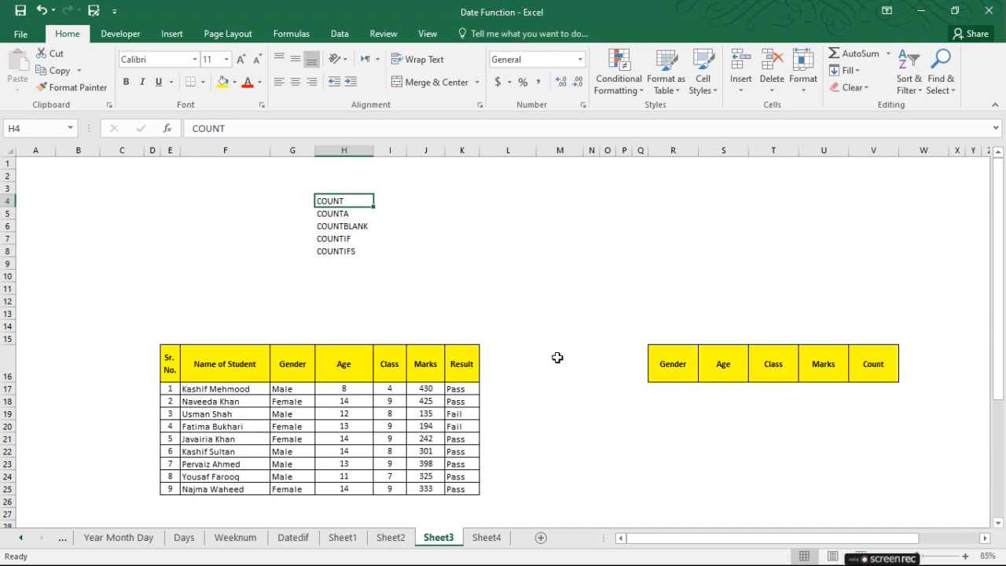
{"action": "scroll", "coordinate": [510, 382], "scroll_direction": "down", "scroll_amount": 1}
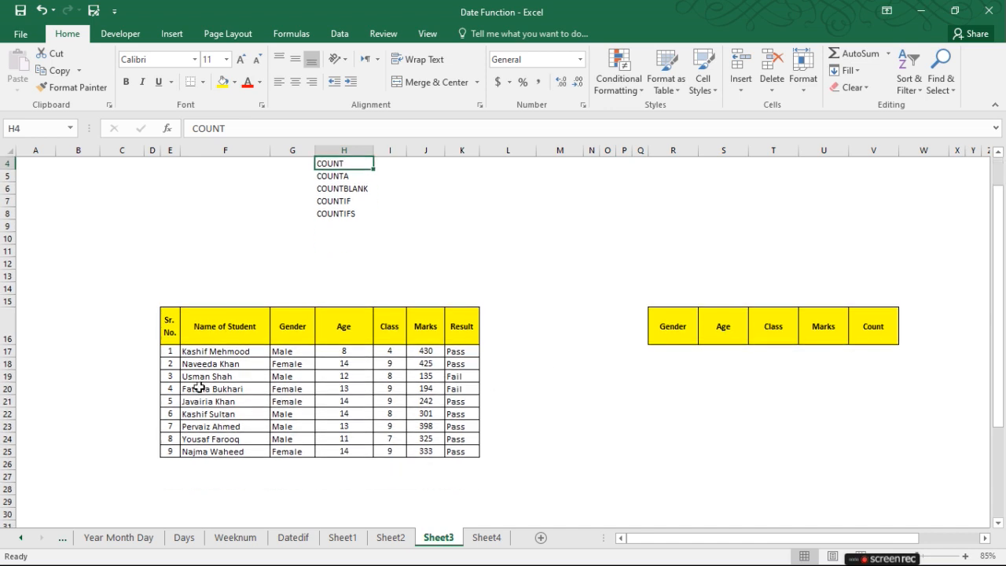
{"action": "left_click_drag", "start_coordinate": [170, 351], "coordinate": [164, 448]}
{"action": "left_click_drag", "start_coordinate": [349, 351], "coordinate": [345, 448]}
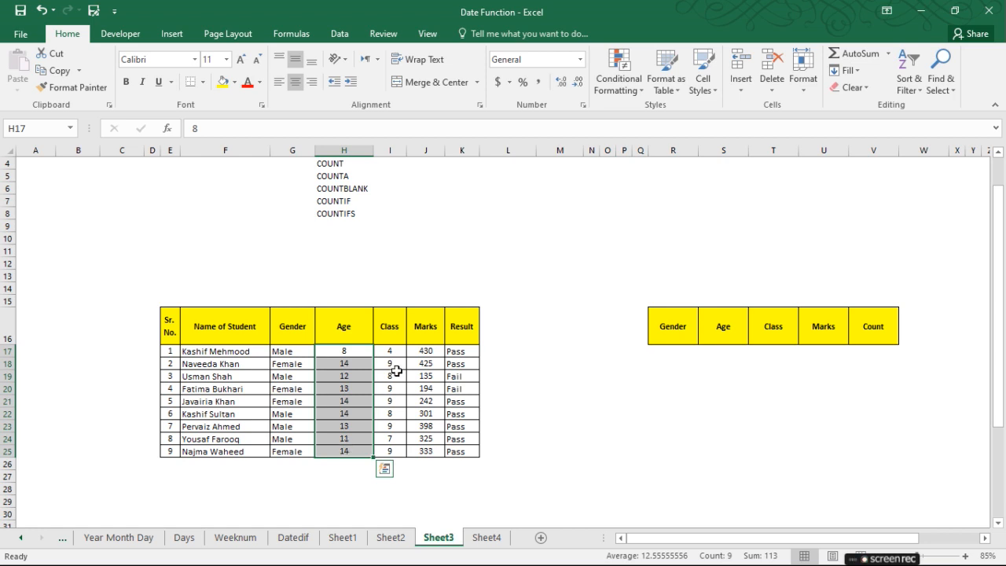
{"action": "left_click", "coordinate": [519, 214]}
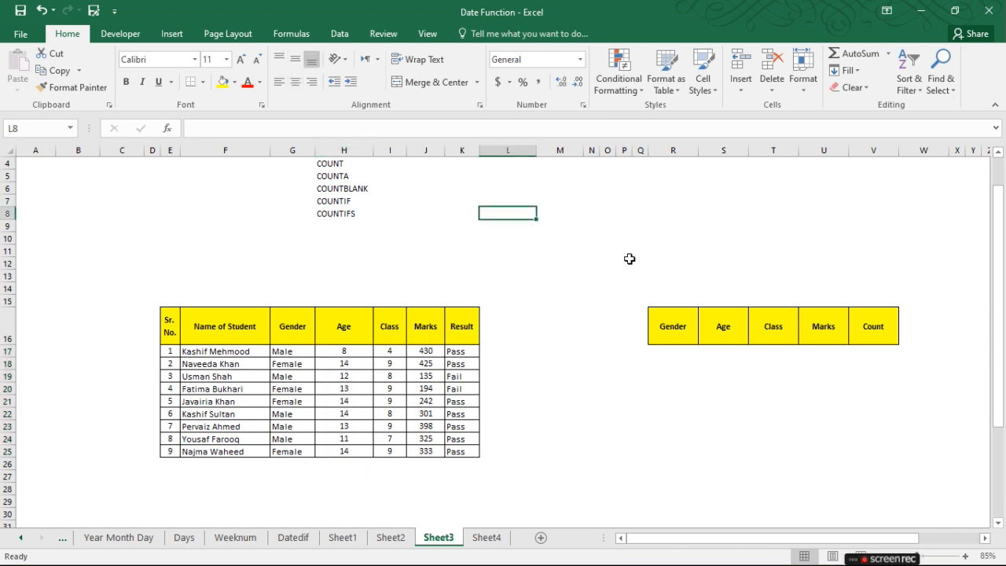
Count the numeric entries of the Age column in cell M22 with =COUNT(H17:H25).
{"action": "scroll", "coordinate": [599, 341], "scroll_direction": "down", "scroll_amount": 1}
{"action": "left_click", "coordinate": [556, 375]}
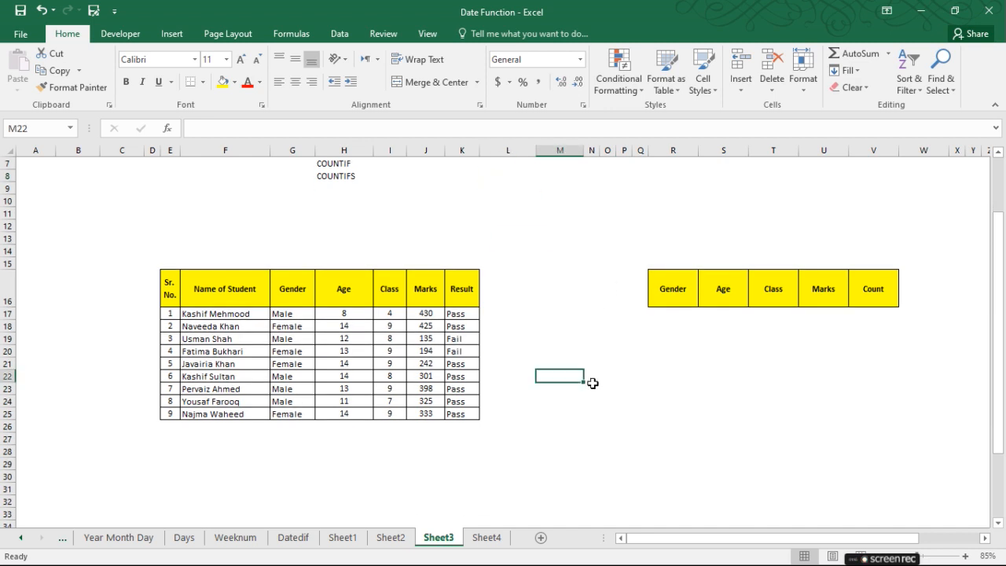
{"action": "type", "text": "=COUNT"}
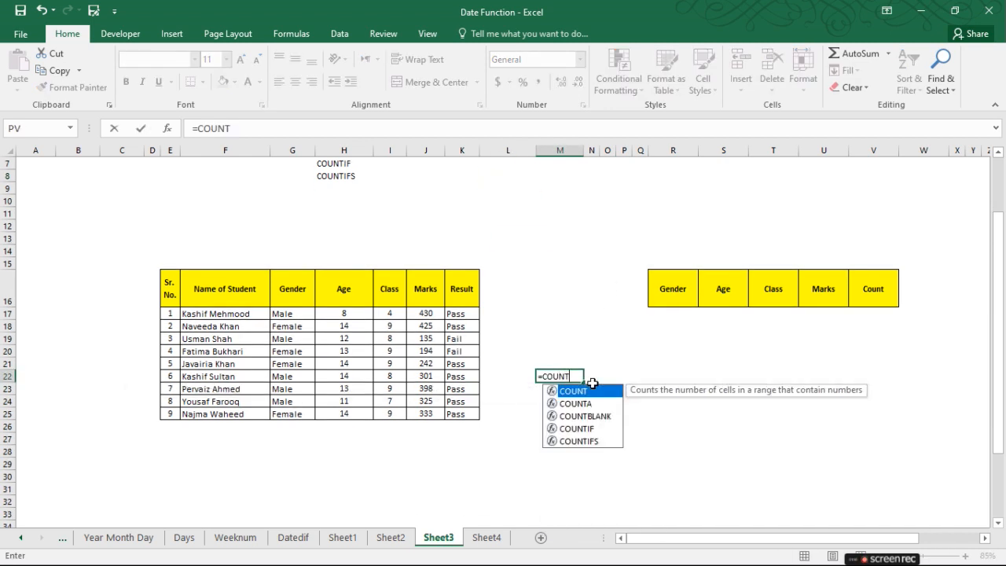
{"action": "type", "text": "("}
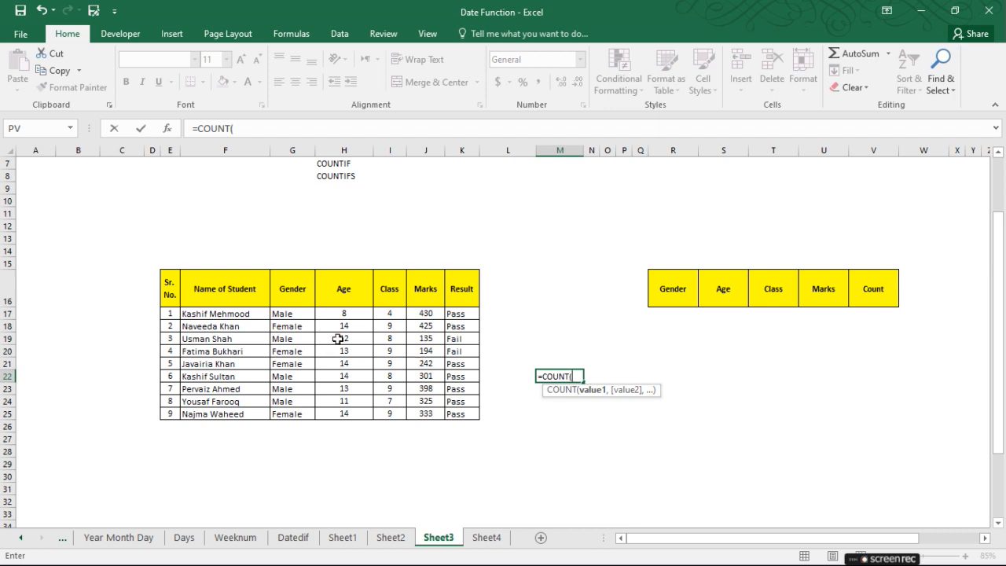
{"action": "left_click_drag", "start_coordinate": [346, 313], "coordinate": [344, 415]}
{"action": "key", "text": "ctrl+Return"}
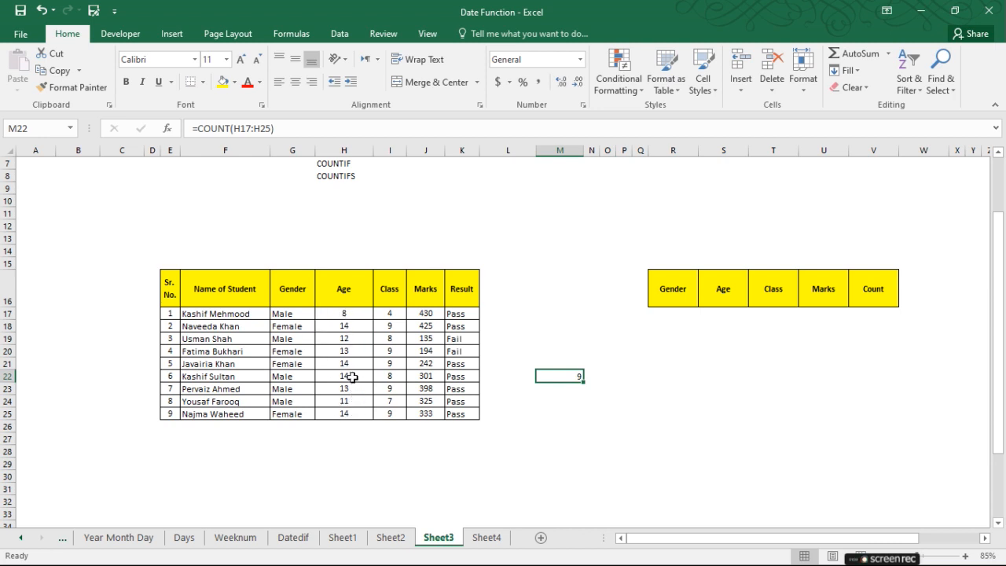
Clear the second student's age in H18 to test the count, and undo the deletion.
{"action": "left_click", "coordinate": [344, 328]}
{"action": "key", "text": "Delete"}
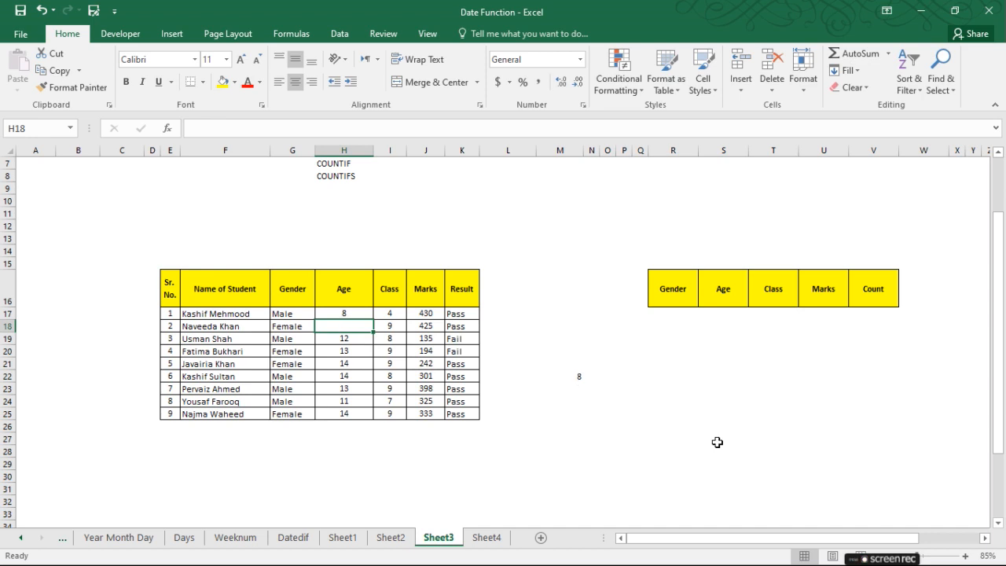
{"action": "key", "text": "ctrl+z"}
{"action": "key", "text": "Down"}
{"action": "key", "text": "Down"}
{"action": "key", "text": "Up"}
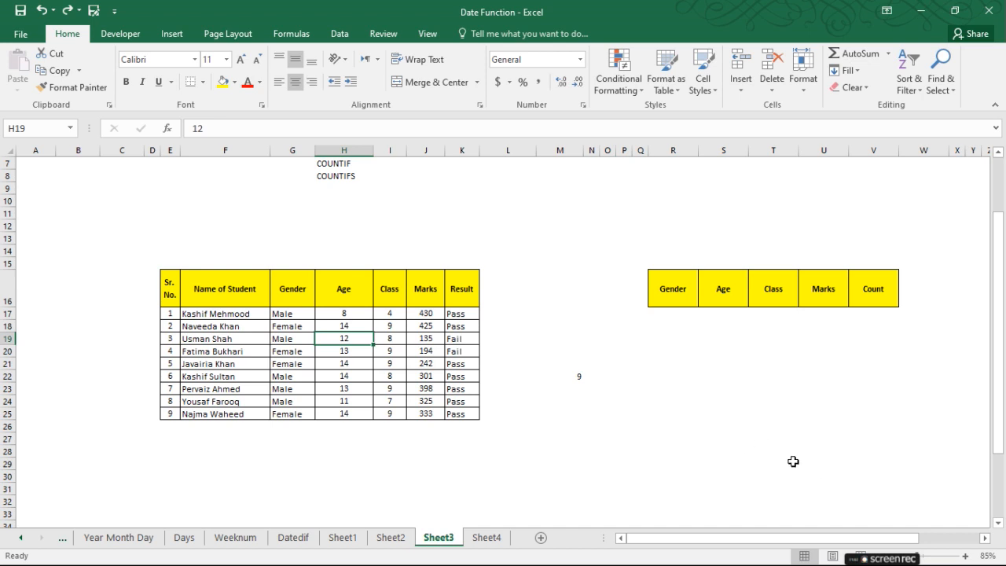
{"action": "scroll", "coordinate": [668, 438], "scroll_direction": "up", "scroll_amount": 2}
{"action": "scroll", "coordinate": [599, 424], "scroll_direction": "down", "scroll_amount": 1}
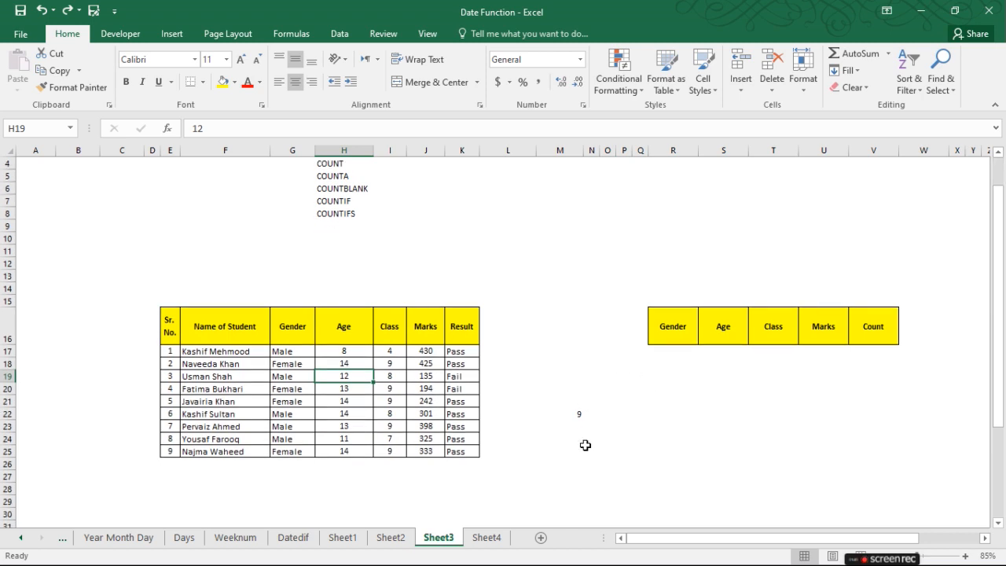
Erase the formula in M22 and rebuild it as =COUNT(H17:H25) over the Age column.
{"action": "left_click", "coordinate": [585, 411]}
{"action": "key", "text": "Left"}
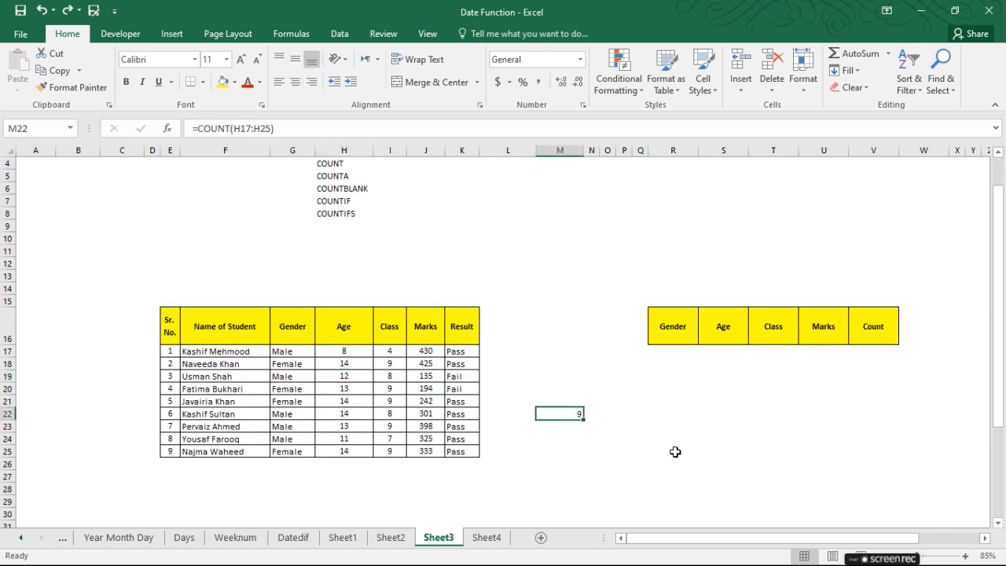
{"action": "key", "text": "F2"}
{"action": "key", "text": "BackSpace"}
{"action": "key", "text": "BackSpace"}
{"action": "key", "text": "BackSpace"}
{"action": "key", "text": "BackSpace"}
{"action": "key", "text": "BackSpace"}
{"action": "key", "text": "BackSpace"}
{"action": "key", "text": "BackSpace"}
{"action": "key", "text": "BackSpace"}
{"action": "key", "text": "BackSpace"}
{"action": "key", "text": "BackSpace"}
{"action": "key", "text": "BackSpace"}
{"action": "key", "text": "BackSpace"}
{"action": "key", "text": "BackSpace"}
{"action": "key", "text": "BackSpace"}
{"action": "type", "text": "COUNT"}
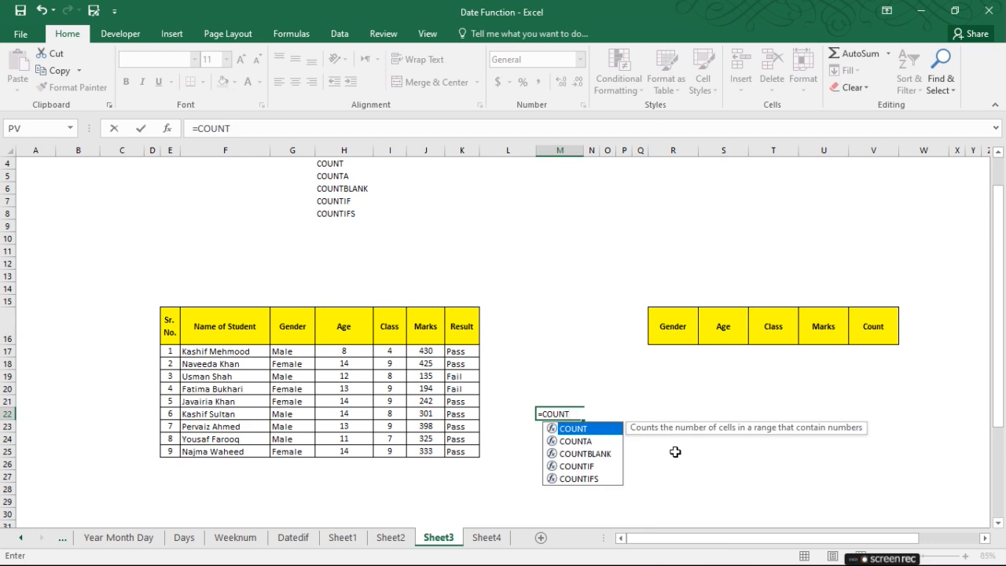
{"action": "type", "text": "("}
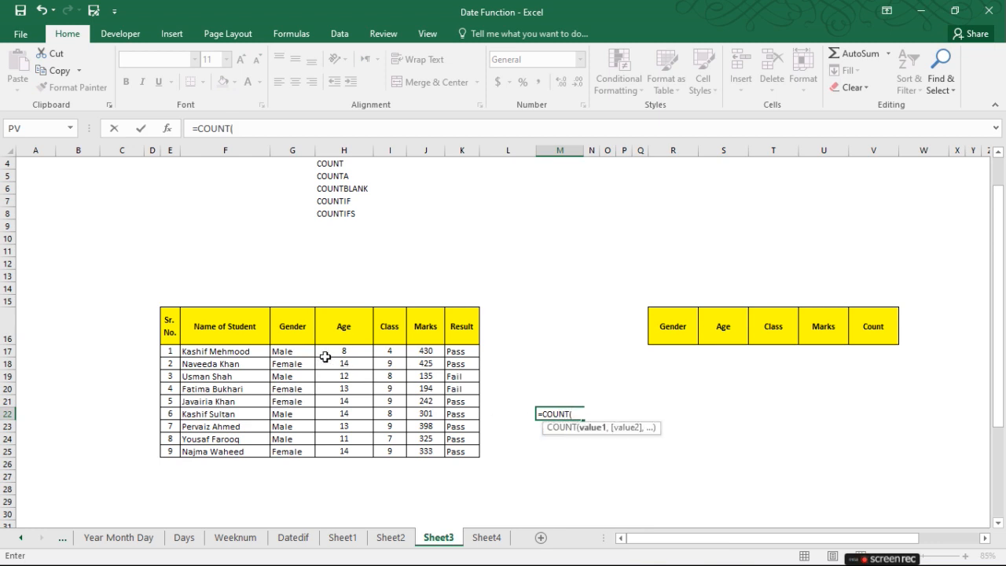
{"action": "left_click_drag", "start_coordinate": [334, 351], "coordinate": [341, 451]}
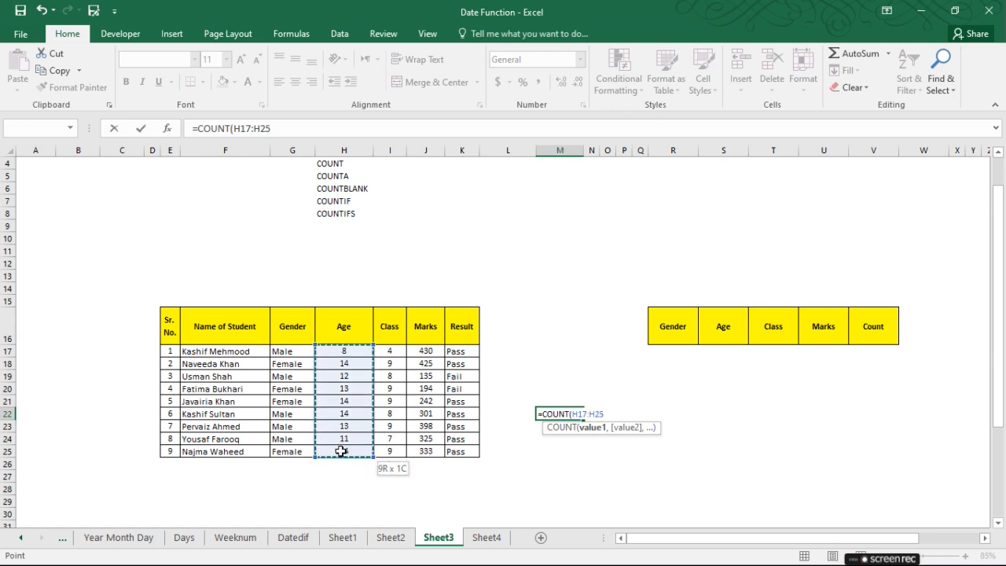
{"action": "key", "text": "Return"}
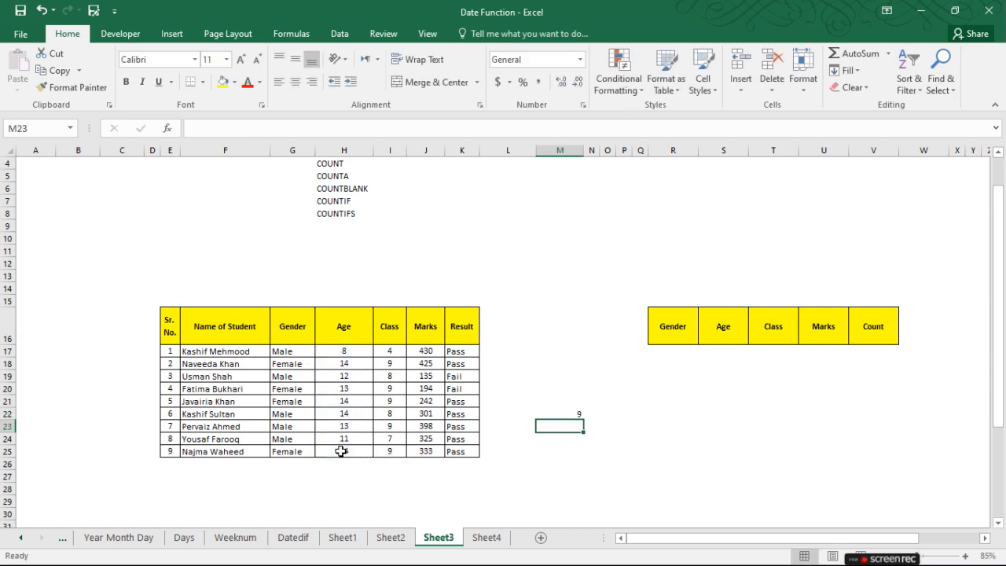
Clear M22, try =COUNT(I17:I21) on part of the Class column there, and undo that entry.
{"action": "key", "text": "Up"}
{"action": "key", "text": "Delete"}
{"action": "type", "text": "="}
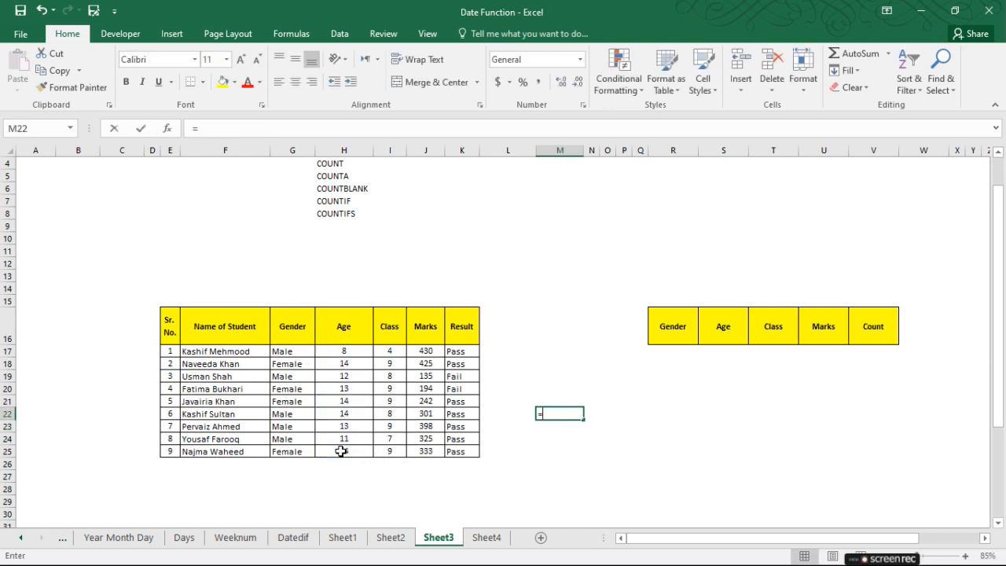
{"action": "type", "text": "COUNT("}
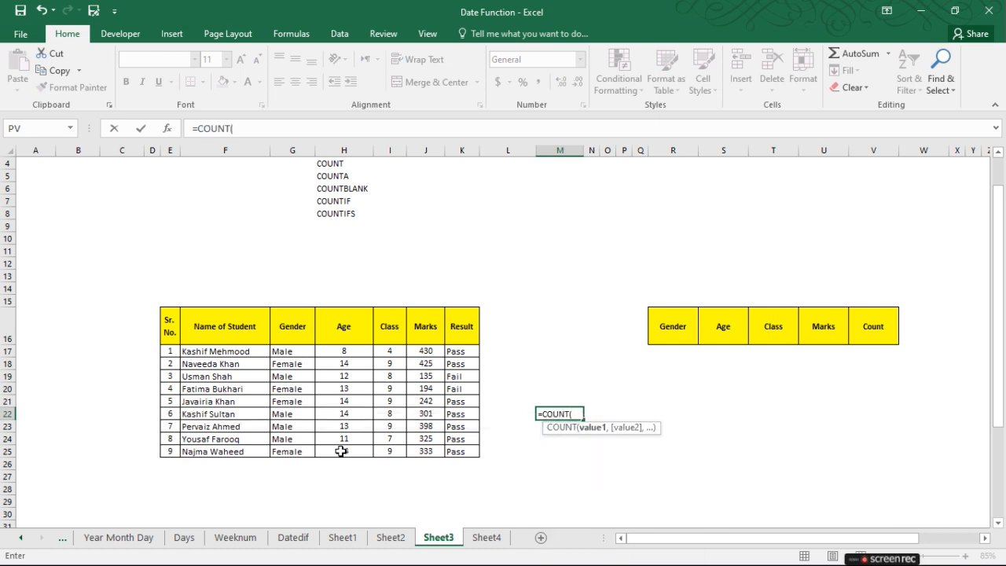
{"action": "left_click_drag", "start_coordinate": [390, 351], "coordinate": [392, 404]}
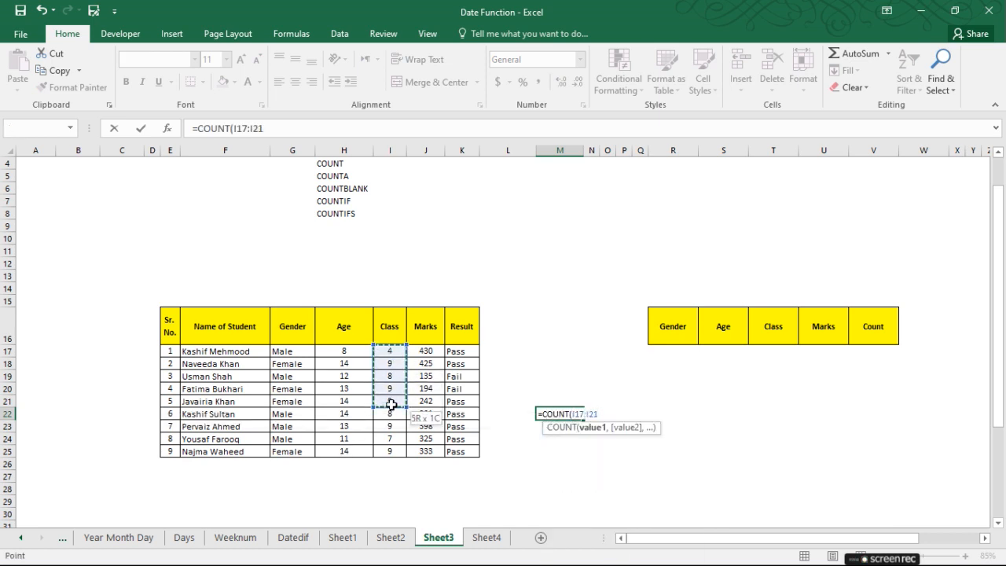
{"action": "key", "text": "Return"}
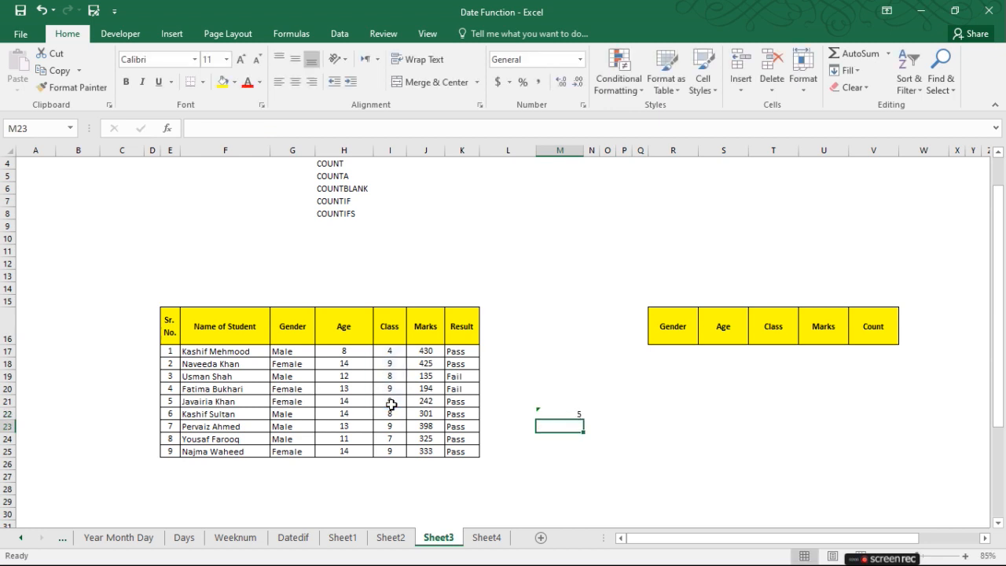
{"action": "key", "text": "ctrl+z"}
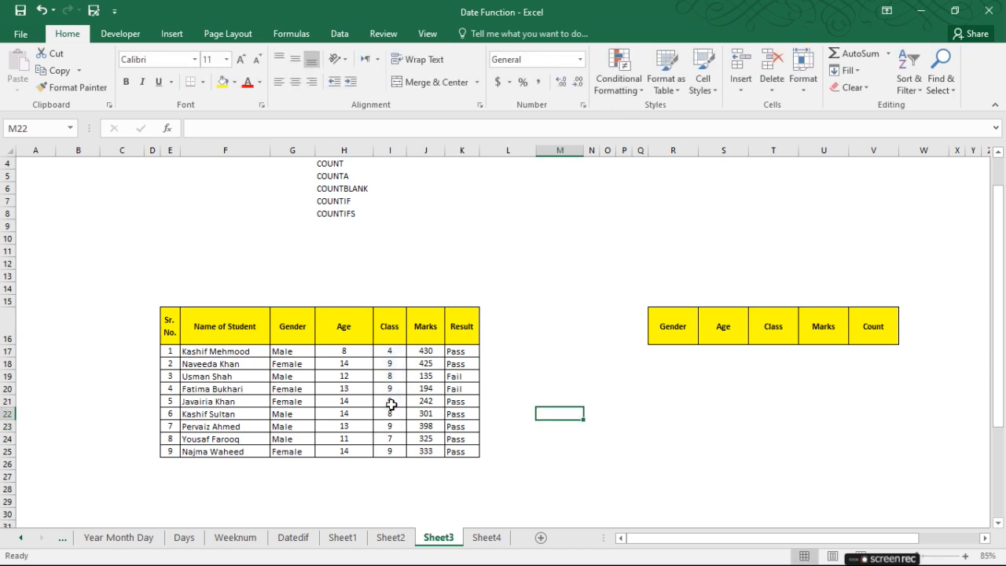
Apply COUNT to the text entries of the Gender column, G17:G25, in cell M22.
{"action": "type", "text": "=COU"}
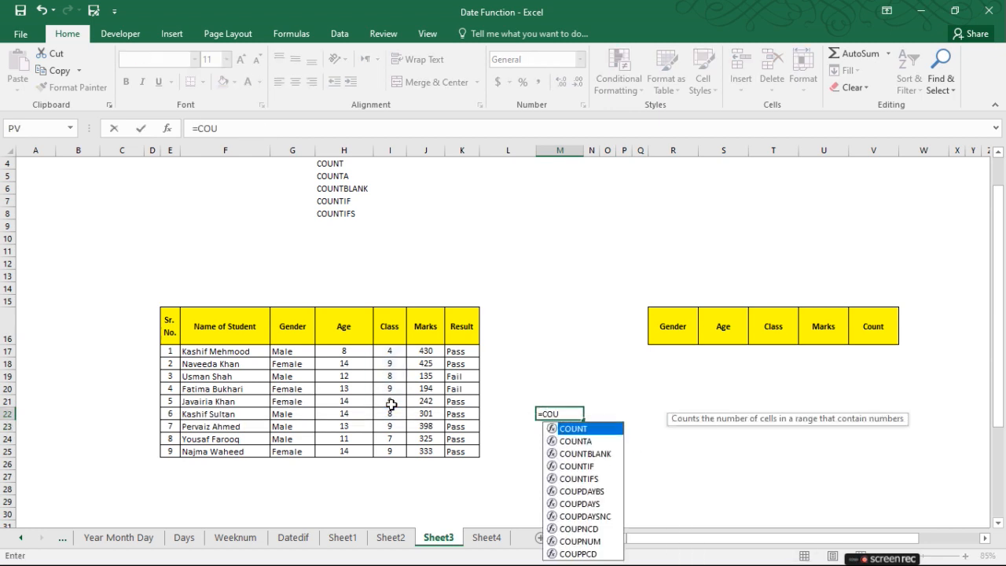
{"action": "type", "text": "NT("}
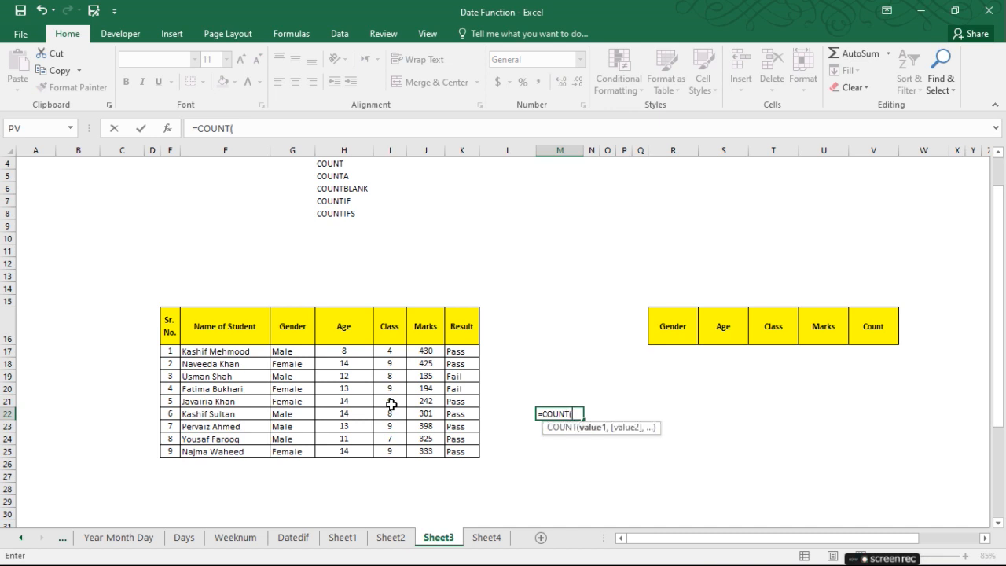
{"action": "left_click_drag", "start_coordinate": [292, 354], "coordinate": [295, 454]}
{"action": "type", "text": ")"}
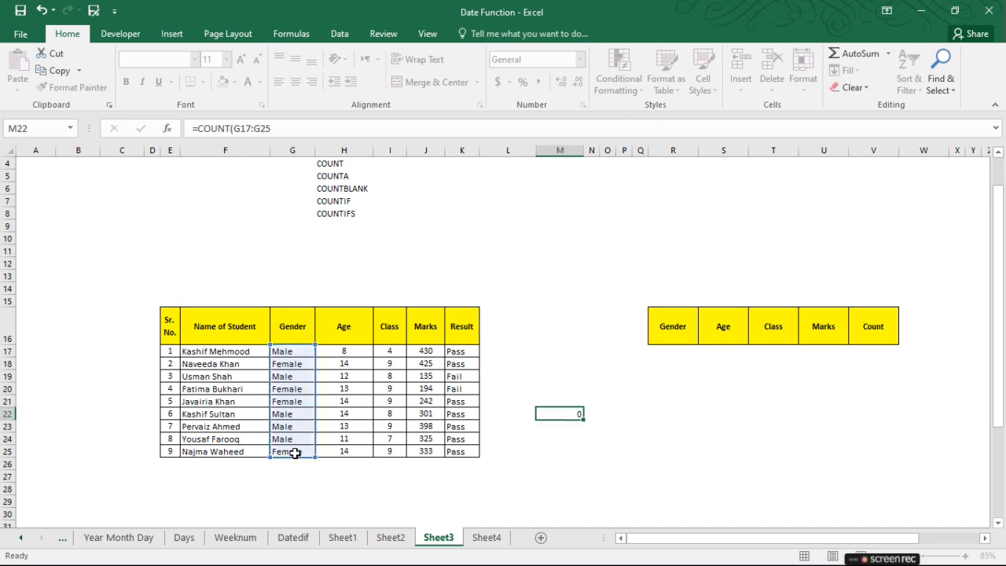
{"action": "key", "text": "Return"}
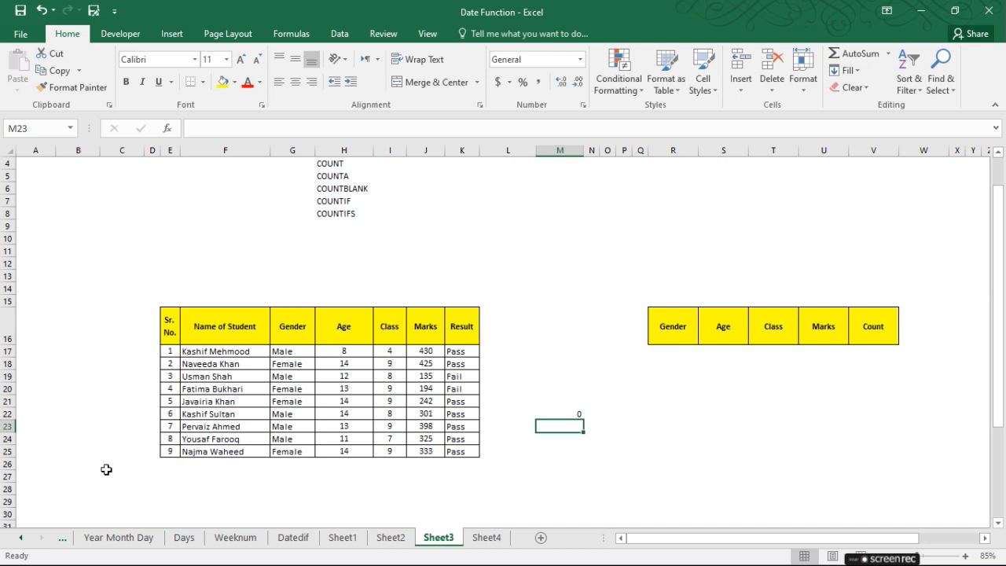
Examine the Gender column's text entries, the values across row 22 and the COUNT formula in M22.
{"action": "left_click", "coordinate": [277, 414]}
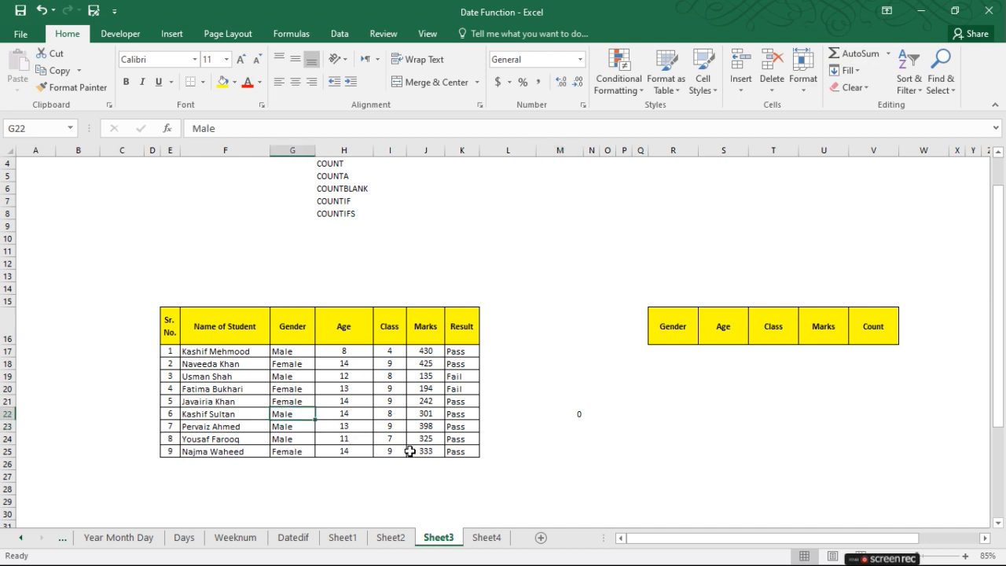
{"action": "key", "text": "Up"}
{"action": "key", "text": "Up"}
{"action": "key", "text": "Up"}
{"action": "key", "text": "Up"}
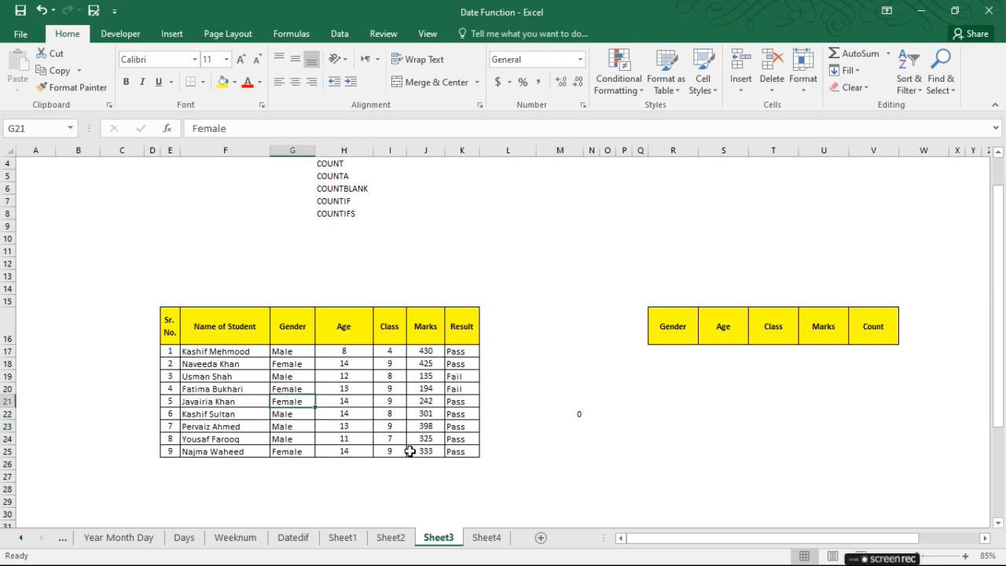
{"action": "key", "text": "Down"}
{"action": "key", "text": "Down"}
{"action": "key", "text": "Down"}
{"action": "key", "text": "Down"}
{"action": "key", "text": "Right"}
{"action": "key", "text": "Right"}
{"action": "key", "text": "Right"}
{"action": "key", "text": "Right"}
{"action": "key", "text": "Right"}
{"action": "key", "text": "Right"}
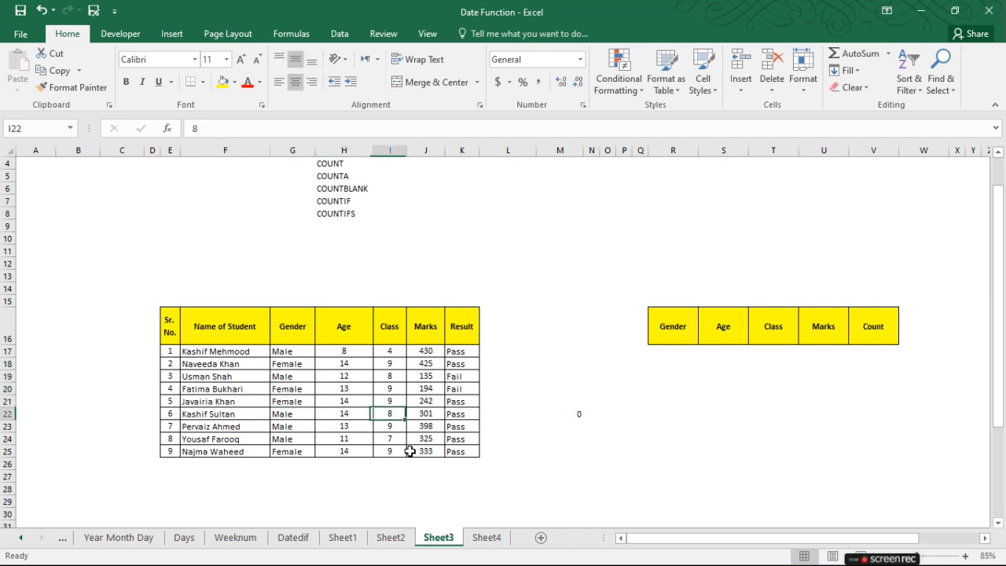
{"action": "key", "text": "Left"}
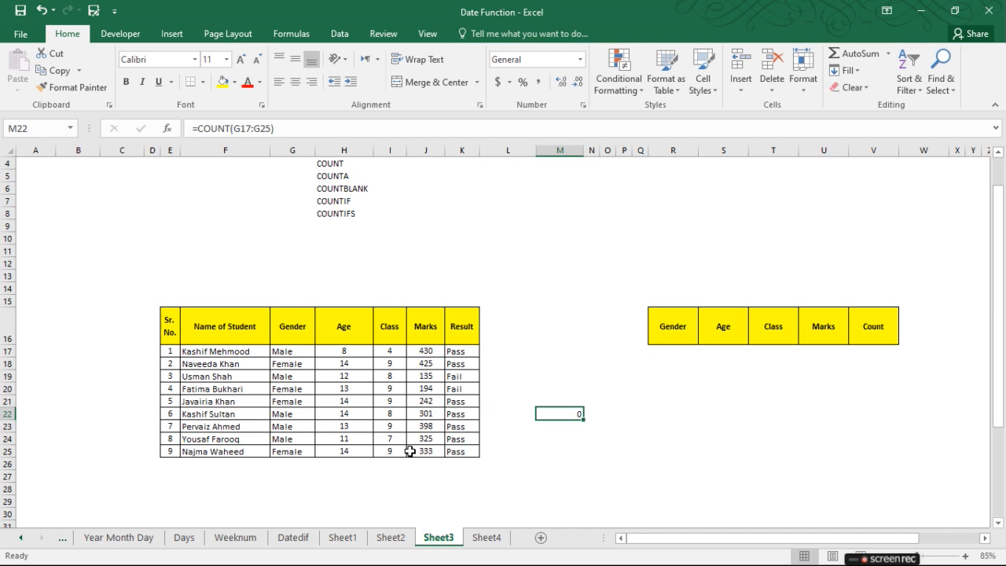
{"action": "key", "text": "Left"}
{"action": "key", "text": "Left"}
{"action": "key", "text": "Left"}
{"action": "key", "text": "Left"}
{"action": "key", "text": "Left"}
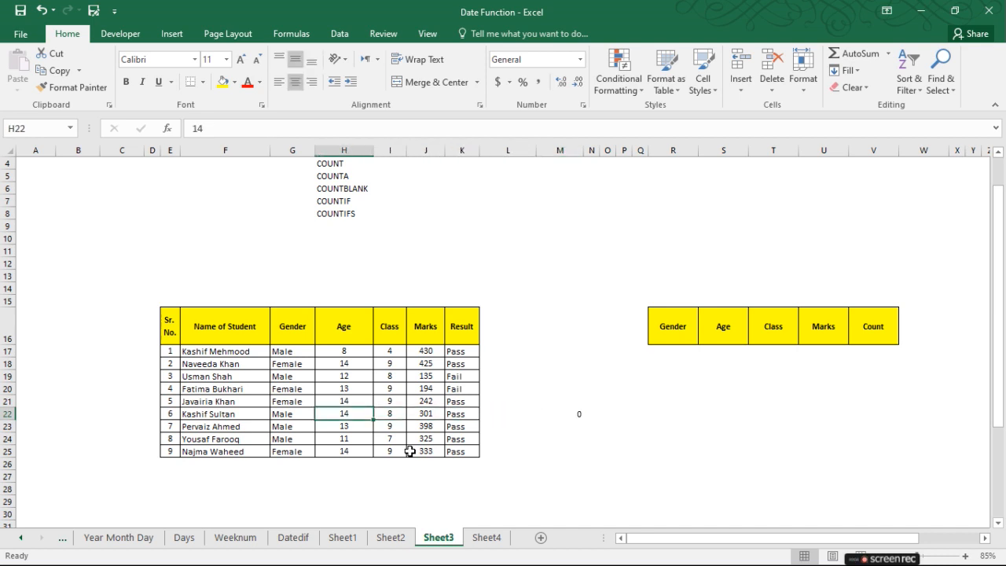
{"action": "key", "text": "Left"}
{"action": "key", "text": "Right"}
{"action": "key", "text": "Right"}
{"action": "key", "text": "Right"}
{"action": "key", "text": "Right"}
{"action": "key", "text": "Right"}
{"action": "key", "text": "Right"}
{"action": "key", "text": "Right"}
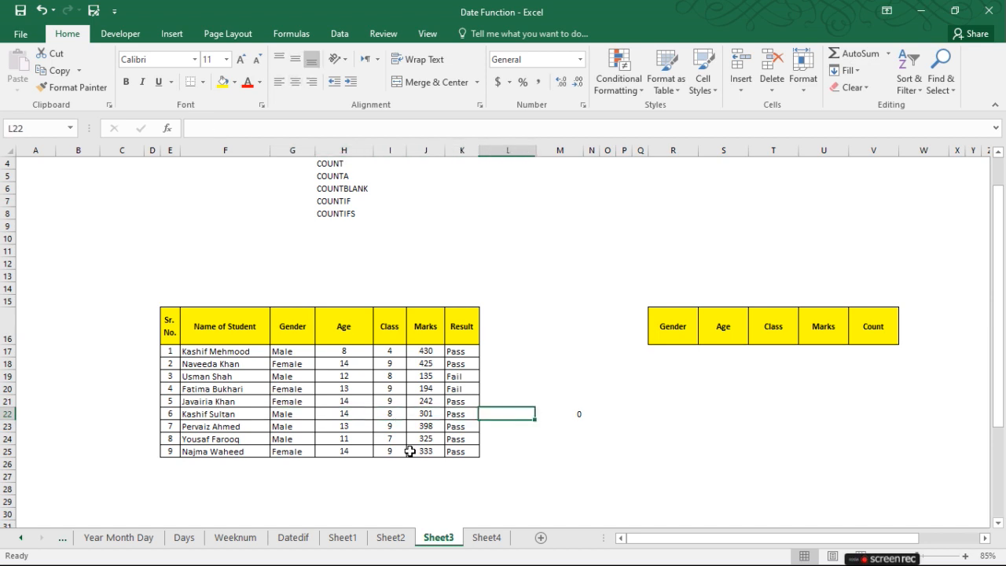
Clear M22 and enter =COUNTA(G17:G25) there over the Gender column.
{"action": "key", "text": "Left"}
{"action": "key", "text": "Delete"}
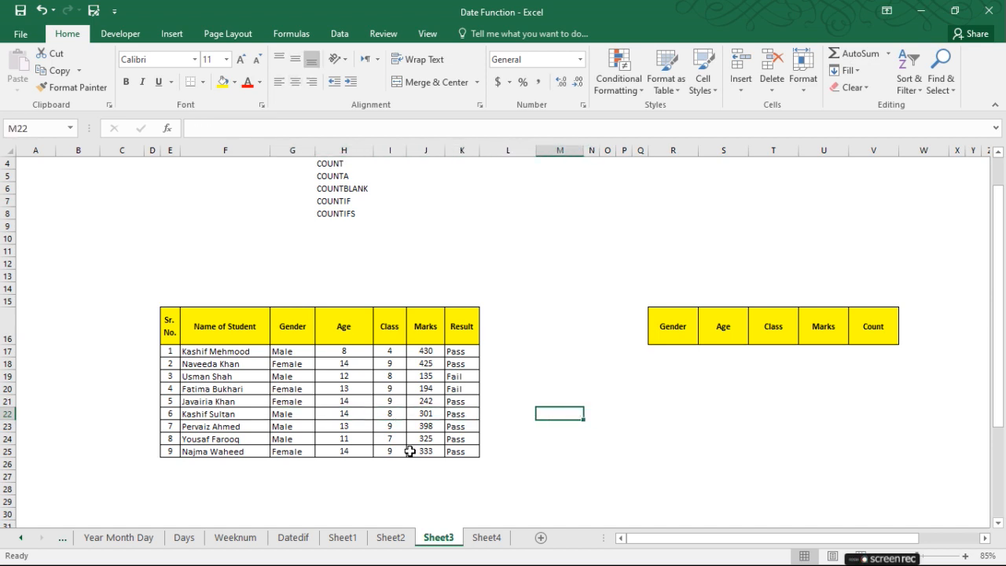
{"action": "type", "text": "COUNTA"}
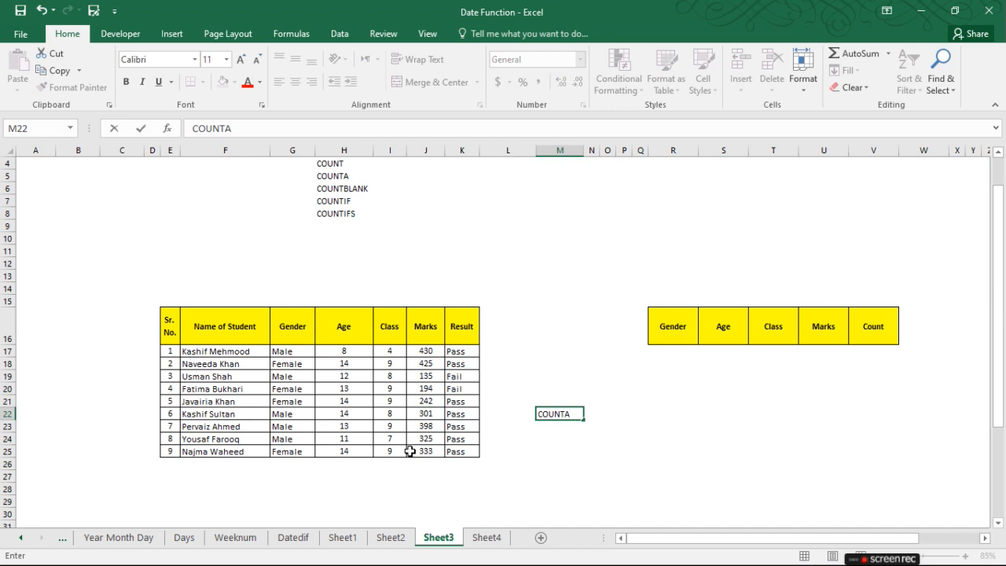
{"action": "type", "text": "("}
{"action": "key", "text": "Escape"}
{"action": "type", "text": "=COUNTA("}
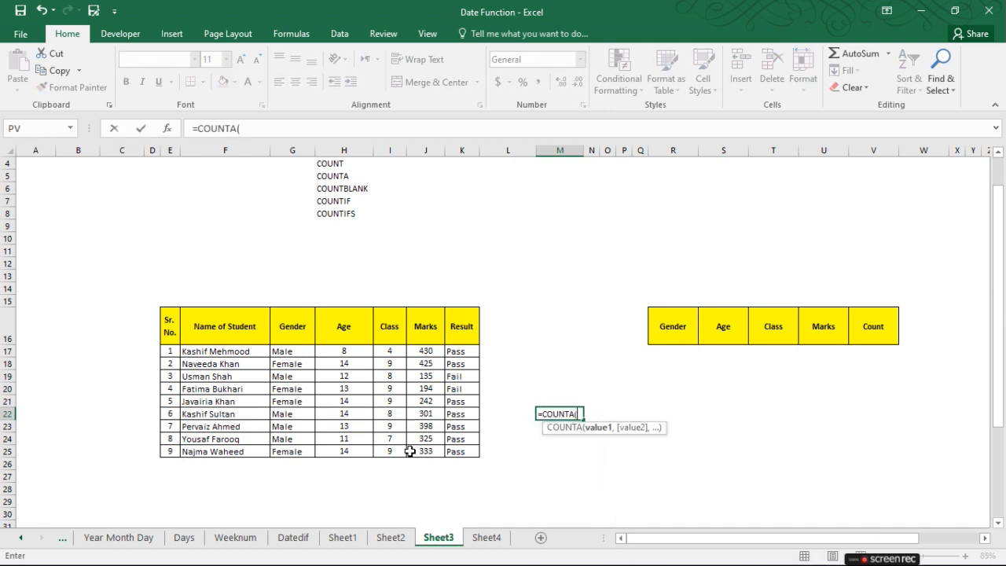
{"action": "left_click_drag", "start_coordinate": [292, 354], "coordinate": [293, 454]}
{"action": "key", "text": "Return"}
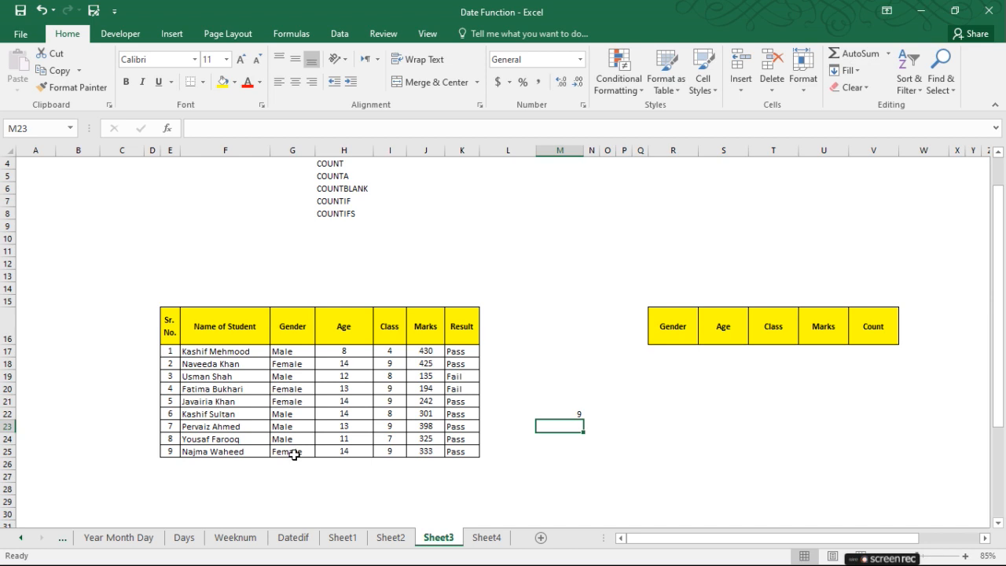
Clear the Gender entry in G21 to test the COUNTA formula with an empty cell.
{"action": "key", "text": "Up"}
{"action": "key", "text": "Left"}
{"action": "key", "text": "Left"}
{"action": "key", "text": "Left"}
{"action": "key", "text": "Left"}
{"action": "key", "text": "Left"}
{"action": "key", "text": "Left"}
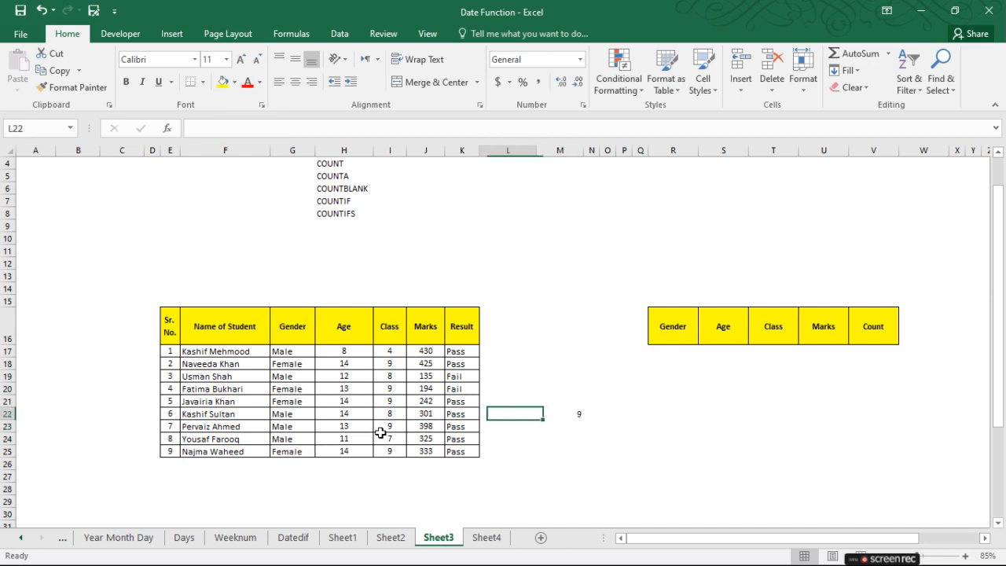
{"action": "key", "text": "Up"}
{"action": "key", "text": "Delete"}
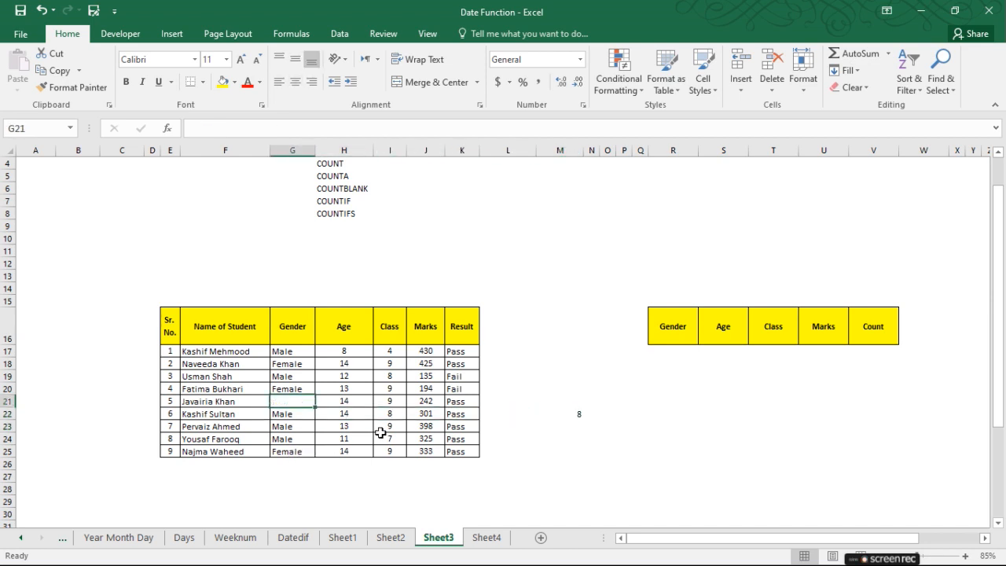
Try the number 14 in G21 and undo the test changes to that Gender cell.
{"action": "key", "text": "Up"}
{"action": "key", "text": "Up"}
{"action": "key", "text": "Down"}
{"action": "key", "text": "Down"}
{"action": "key", "text": "Down"}
{"action": "key", "text": "Up"}
{"action": "type", "text": "14"}
{"action": "key", "text": "Return"}
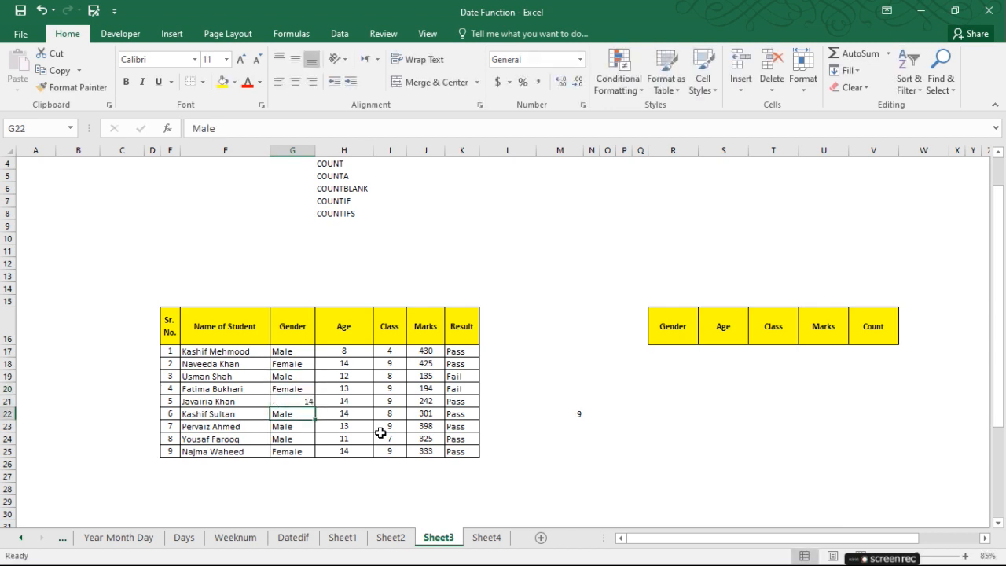
{"action": "key", "text": "ctrl+z"}
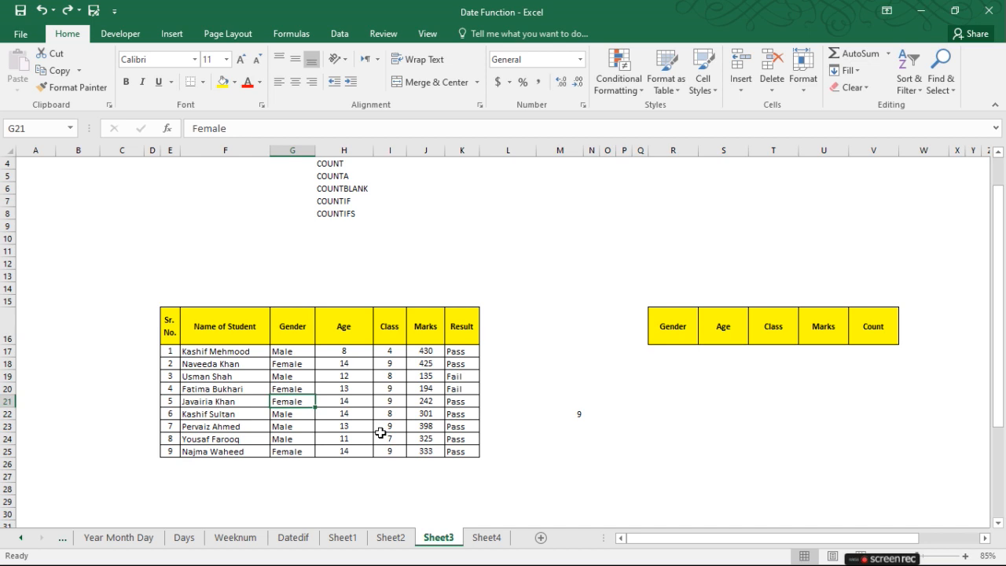
Examine the COUNTA formula in M22, its Gender range and the values across row 22.
{"action": "key", "text": "Right"}
{"action": "key", "text": "Right"}
{"action": "key", "text": "Right"}
{"action": "key", "text": "Right"}
{"action": "key", "text": "Right"}
{"action": "key", "text": "Right"}
{"action": "key", "text": "Down"}
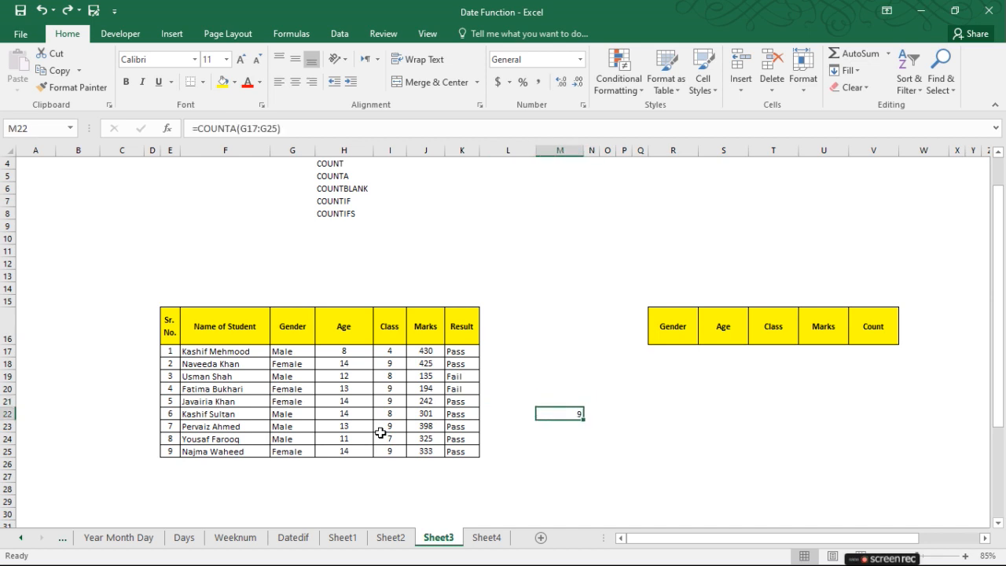
{"action": "key", "text": "Left"}
{"action": "key", "text": "Left"}
{"action": "key", "text": "Left"}
{"action": "key", "text": "Left"}
{"action": "key", "text": "Left"}
{"action": "key", "text": "Right"}
{"action": "key", "text": "Right"}
{"action": "key", "text": "Right"}
{"action": "key", "text": "Right"}
{"action": "key", "text": "Right"}
{"action": "key", "text": "Right"}
{"action": "key", "text": "Left"}
{"action": "key", "text": "F2"}
{"action": "key", "text": "Escape"}
Clear the Gender entry in G22.
{"action": "key", "text": "Left"}
{"action": "key", "text": "Left"}
{"action": "key", "text": "Left"}
{"action": "key", "text": "Left"}
{"action": "key", "text": "Left"}
{"action": "key", "text": "Left"}
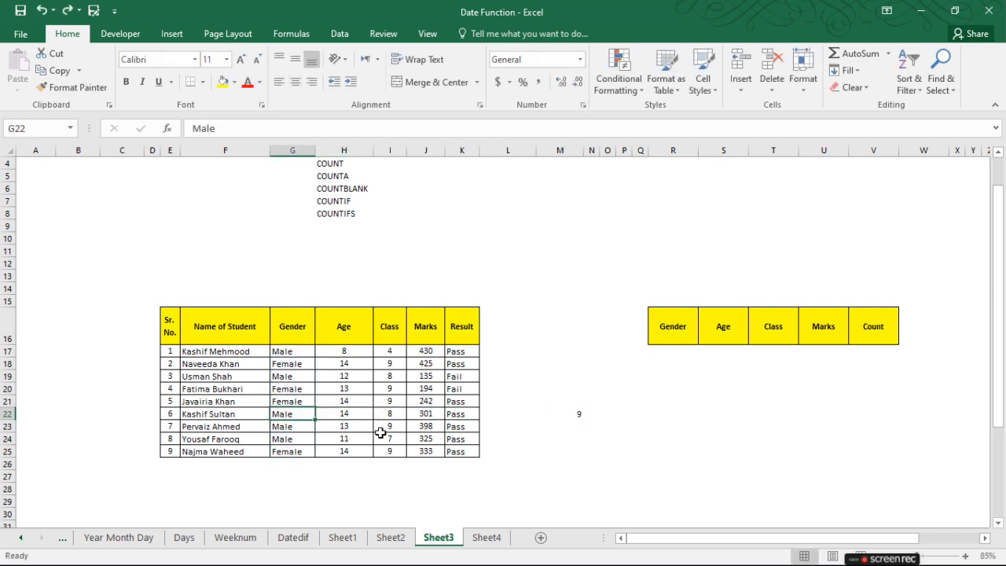
{"action": "key", "text": "Delete"}
Examine the COUNTA formula in M22 and its range G17:G25 with the sheet enlarged.
{"action": "key", "text": "Right"}
{"action": "key", "text": "Right"}
{"action": "key", "text": "Right"}
{"action": "key", "text": "Right"}
{"action": "key", "text": "Right"}
{"action": "key", "text": "Right"}
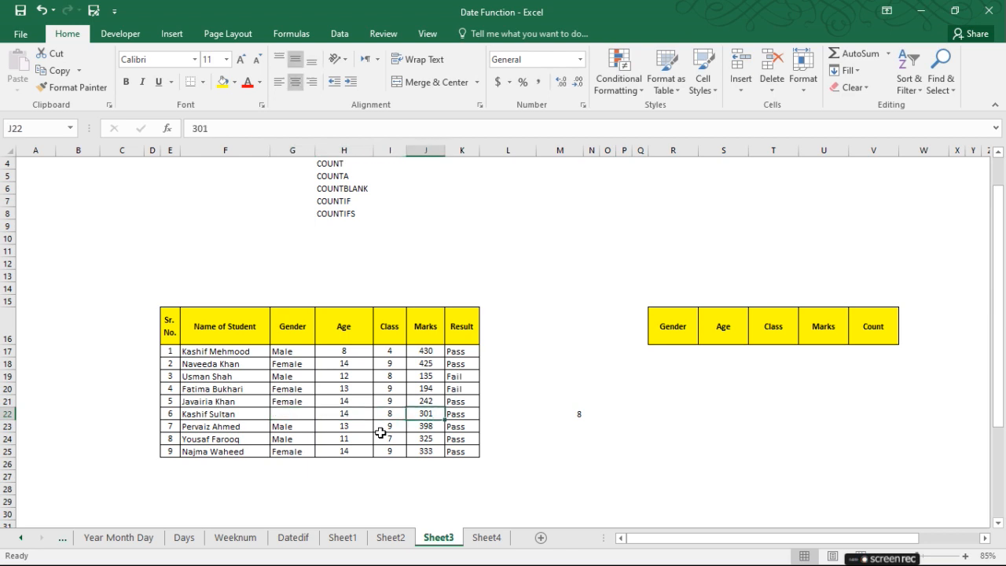
{"action": "key", "text": "Right"}
{"action": "scroll", "coordinate": [420, 477], "scroll_direction": "up", "scroll_amount": 4, "text": "ctrl"}
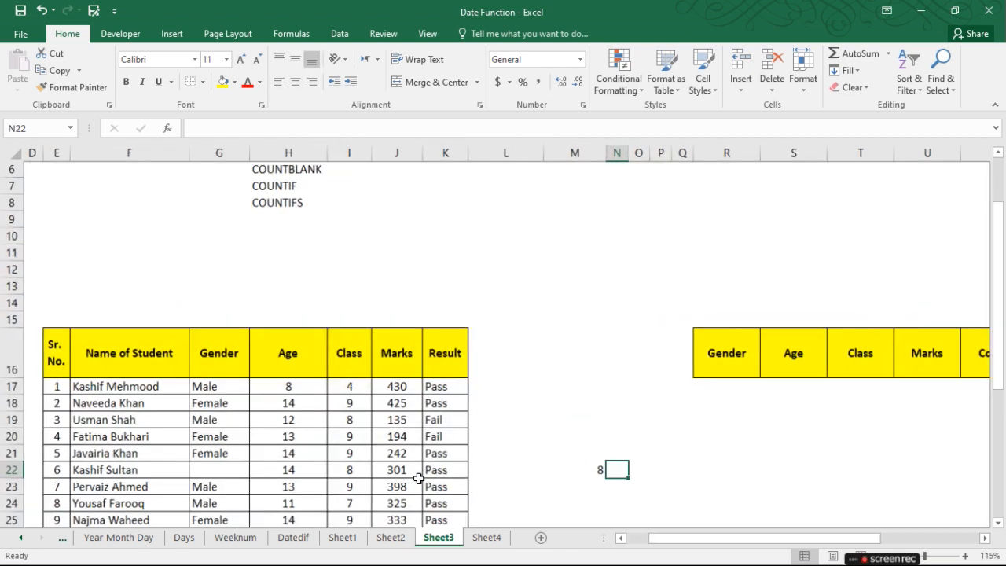
{"action": "scroll", "coordinate": [421, 477], "scroll_direction": "down", "scroll_amount": 2}
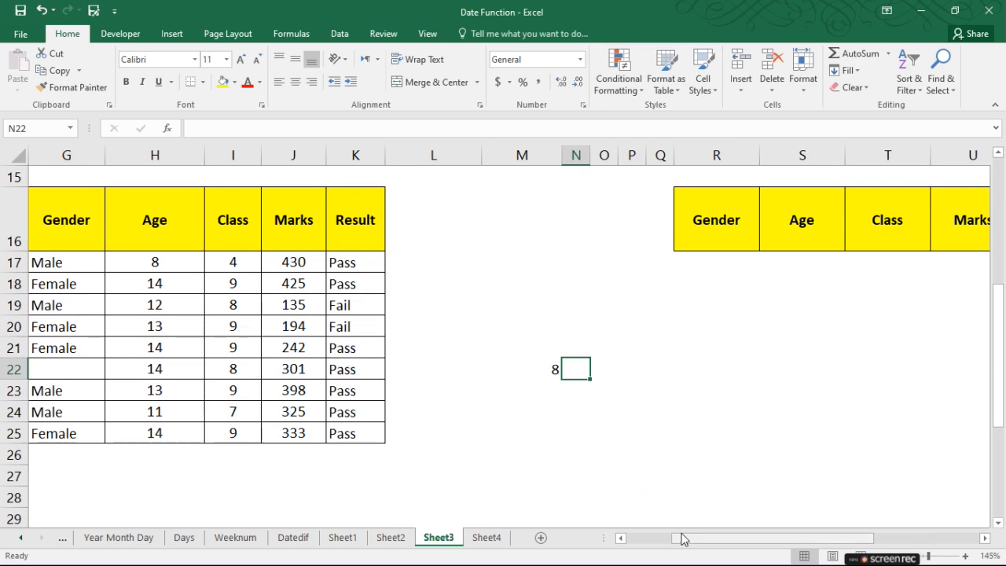
{"action": "left_click_drag", "start_coordinate": [683, 539], "coordinate": [647, 541]}
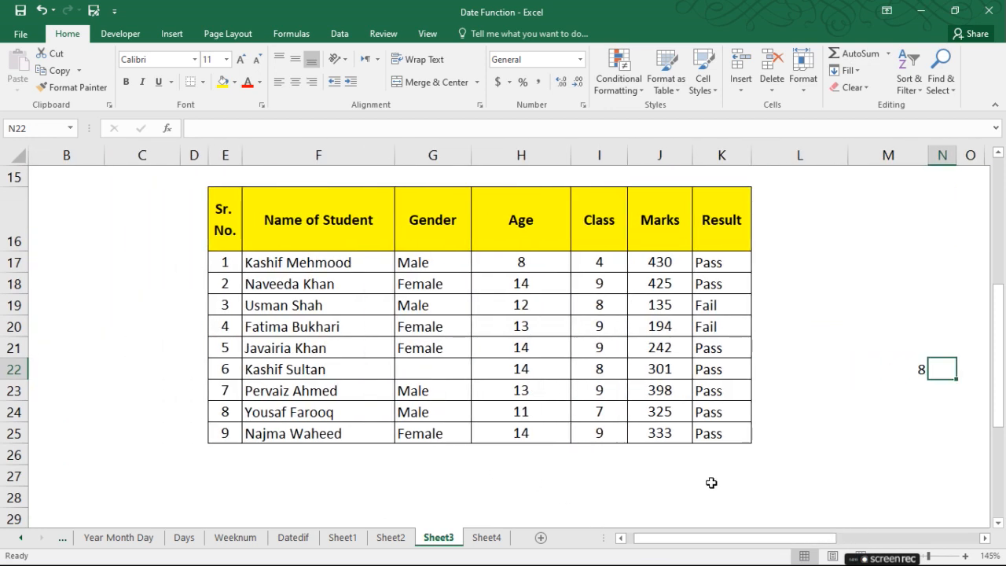
{"action": "left_click", "coordinate": [917, 369]}
{"action": "type", "text": "=COUNTA(G17:G25)"}
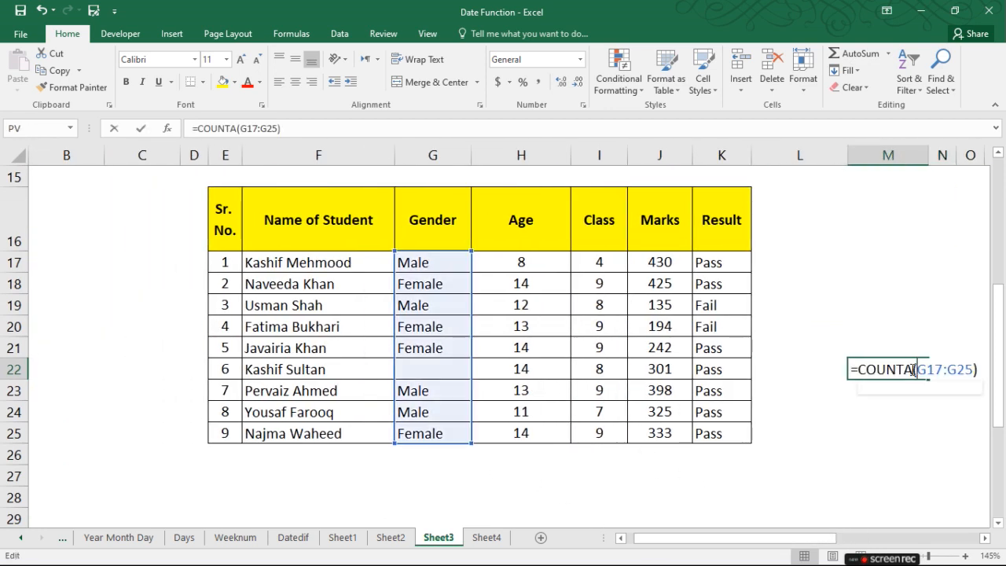
{"action": "key", "text": "ctrl+Return"}
Test the COUNTA formula with the number 1 in G22, and clear that cell again.
{"action": "left_click", "coordinate": [440, 369]}
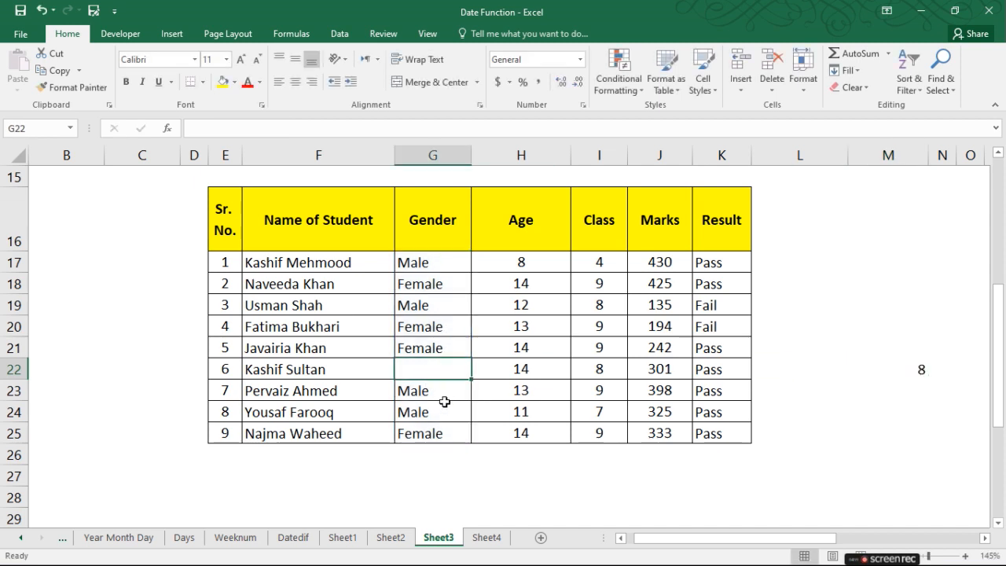
{"action": "type", "text": "1"}
{"action": "key", "text": "Return"}
{"action": "key", "text": "Up"}
{"action": "key", "text": "Delete"}
Clear the COUNTA formula from M22 and the Gender entry in G19.
{"action": "key", "text": "Right"}
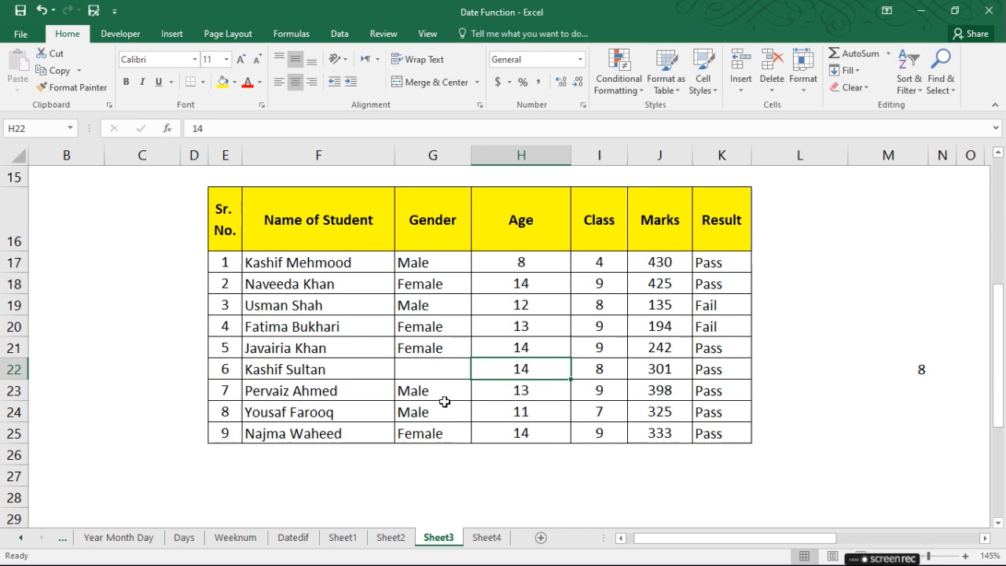
{"action": "key", "text": "Right"}
{"action": "key", "text": "Right"}
{"action": "key", "text": "Right"}
{"action": "key", "text": "Right"}
{"action": "key", "text": "Right"}
{"action": "key", "text": "Right"}
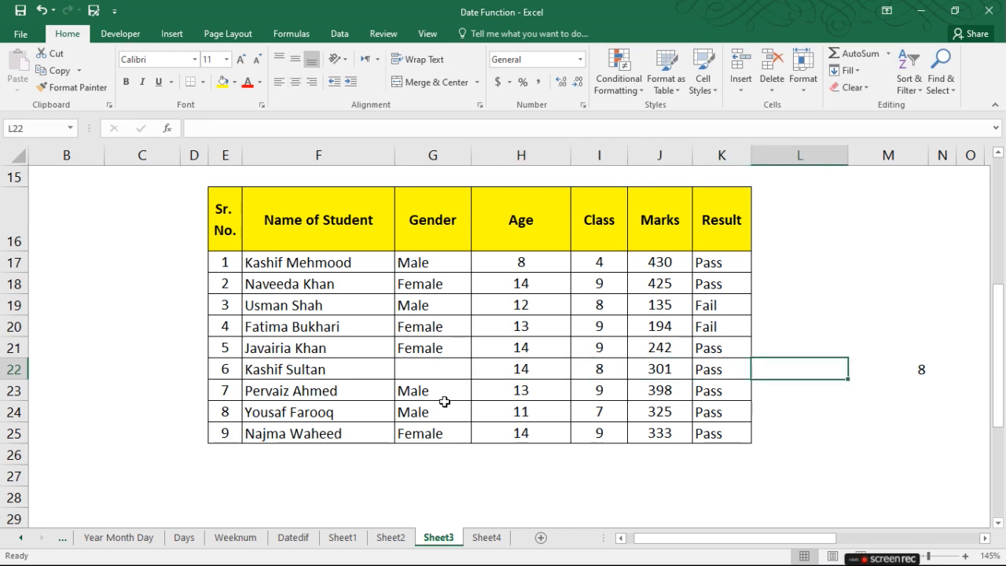
{"action": "key", "text": "Left"}
{"action": "key", "text": "Delete"}
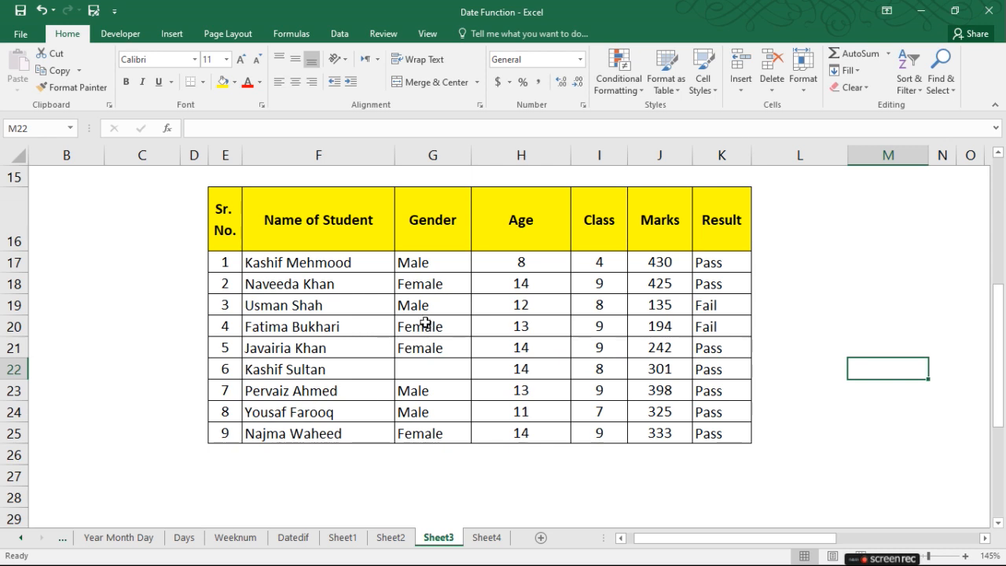
{"action": "left_click", "coordinate": [428, 308]}
{"action": "key", "text": "Delete"}
Enter =COUNTBLANK(G17:G25) in M19 to count the empty Gender cells.
{"action": "key", "text": "Right"}
{"action": "key", "text": "Right"}
{"action": "key", "text": "Right"}
{"action": "key", "text": "Right"}
{"action": "key", "text": "Right"}
{"action": "key", "text": "Right"}
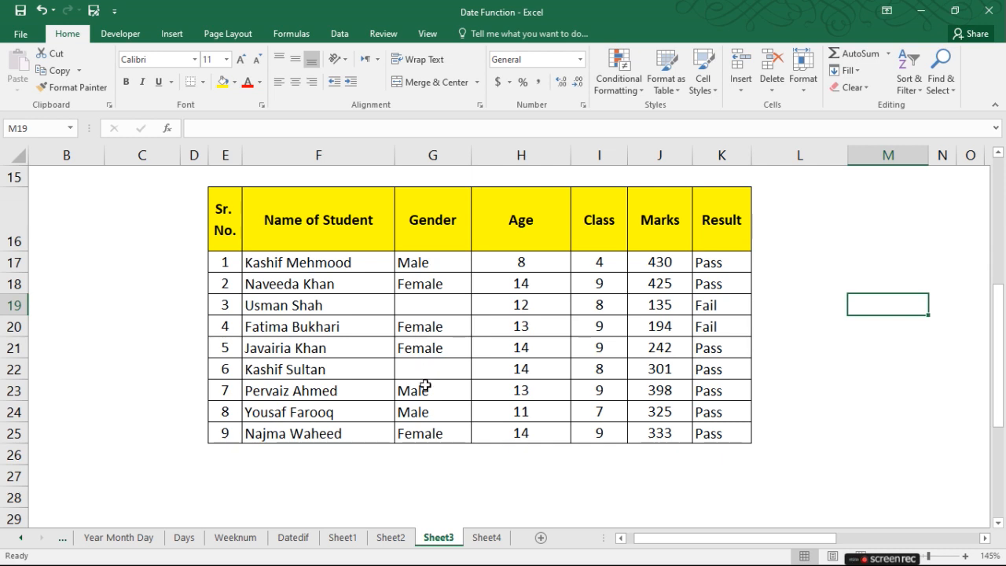
{"action": "type", "text": "=COUNTB"}
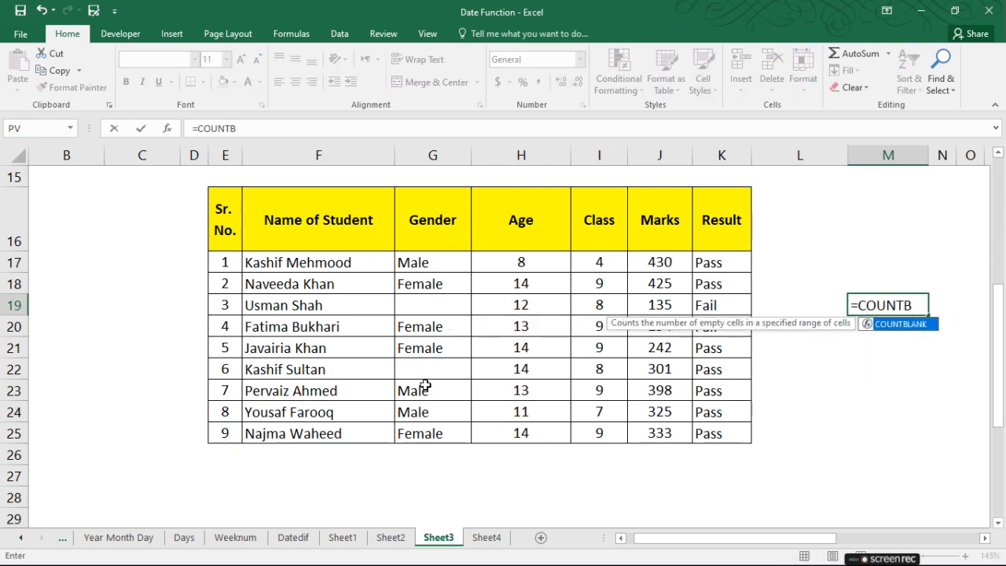
{"action": "key", "text": "Tab"}
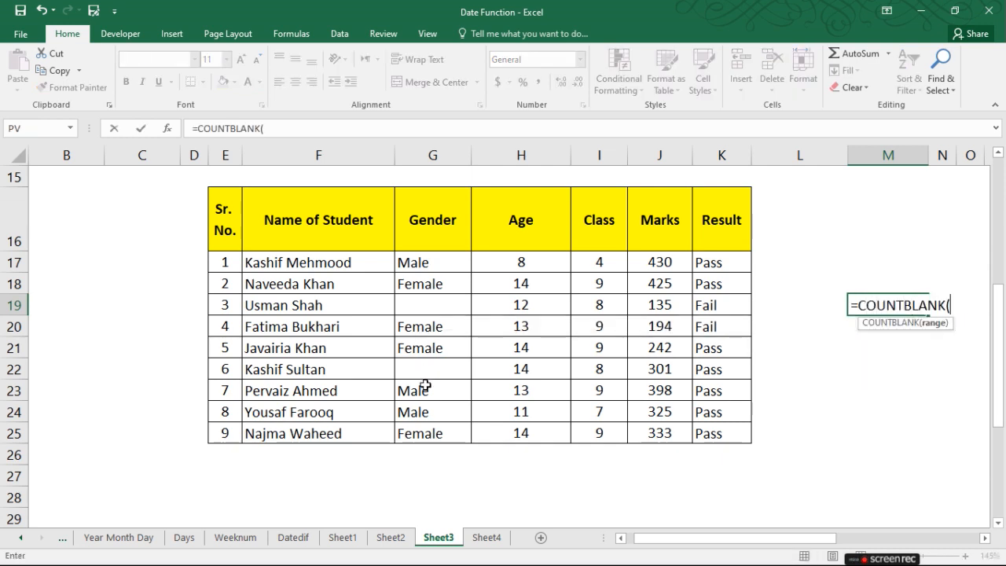
{"action": "left_click_drag", "start_coordinate": [409, 263], "coordinate": [425, 437]}
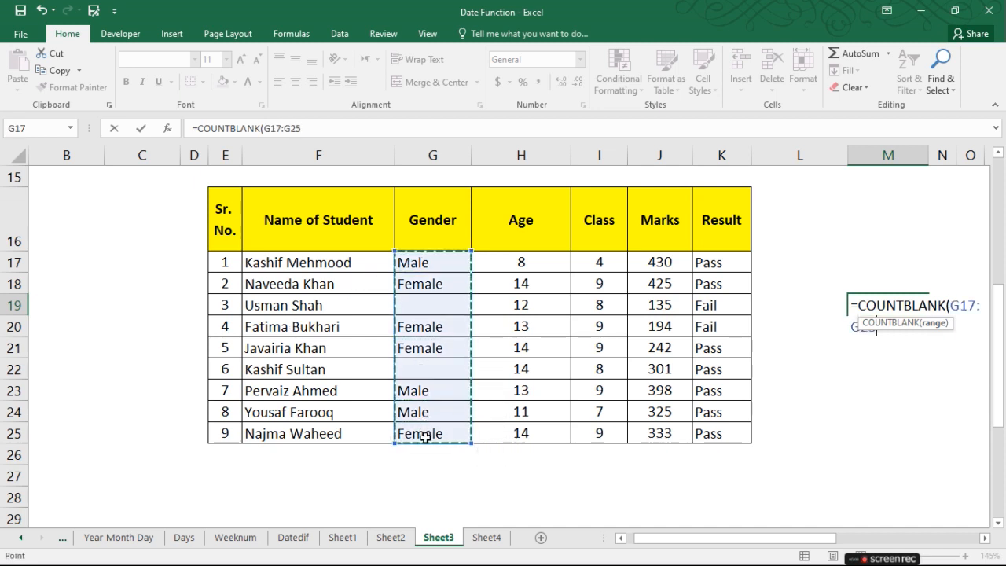
{"action": "key", "text": "Return"}
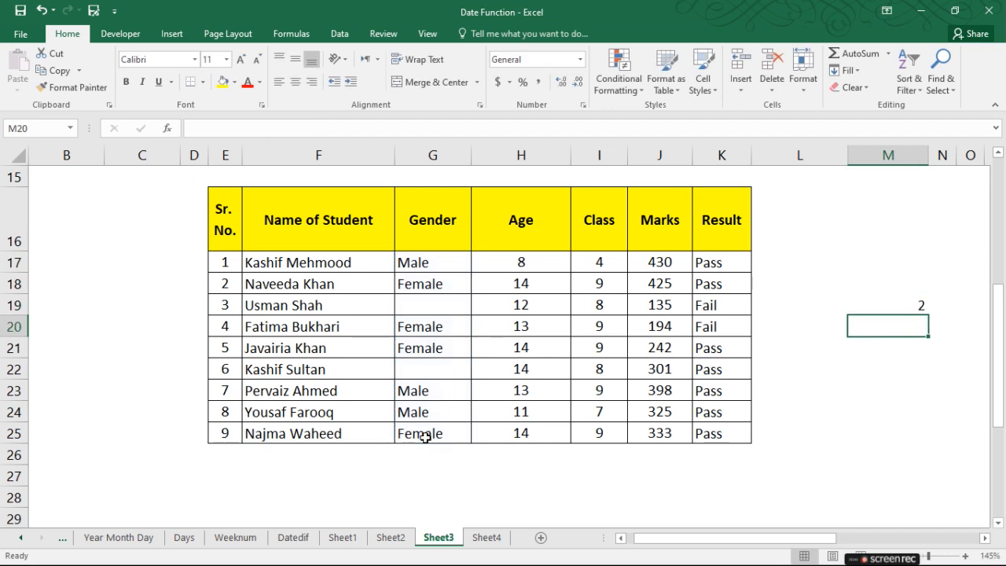
Delete the COUNTBLANK formula from M19 and check the values across row 19.
{"action": "key", "text": "Up"}
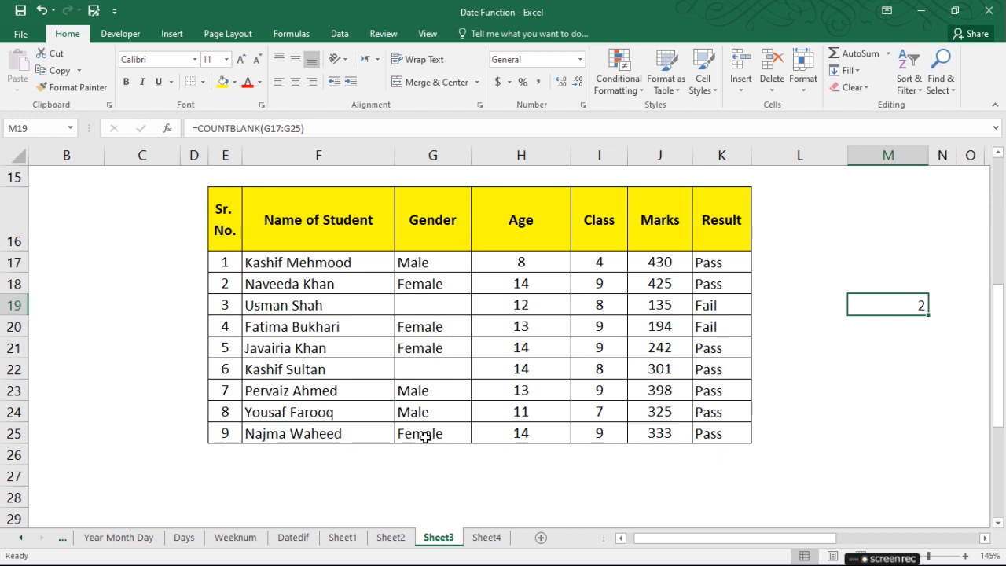
{"action": "key", "text": "Delete"}
{"action": "key", "text": "Left"}
{"action": "key", "text": "Left"}
{"action": "key", "text": "Left"}
{"action": "key", "text": "Left"}
{"action": "key", "text": "Left"}
{"action": "key", "text": "Left"}
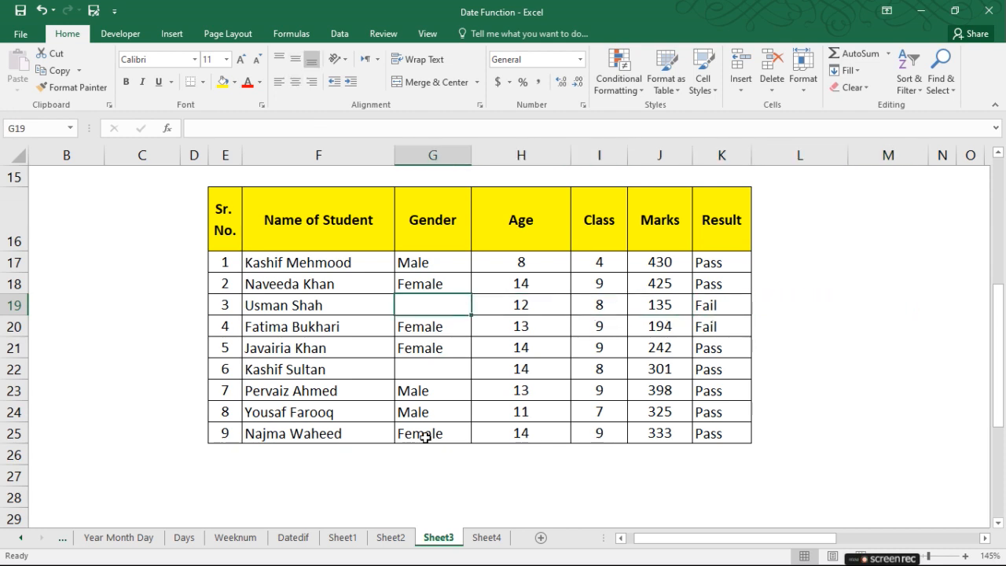
{"action": "key", "text": "Right"}
{"action": "key", "text": "Right"}
{"action": "key", "text": "Right"}
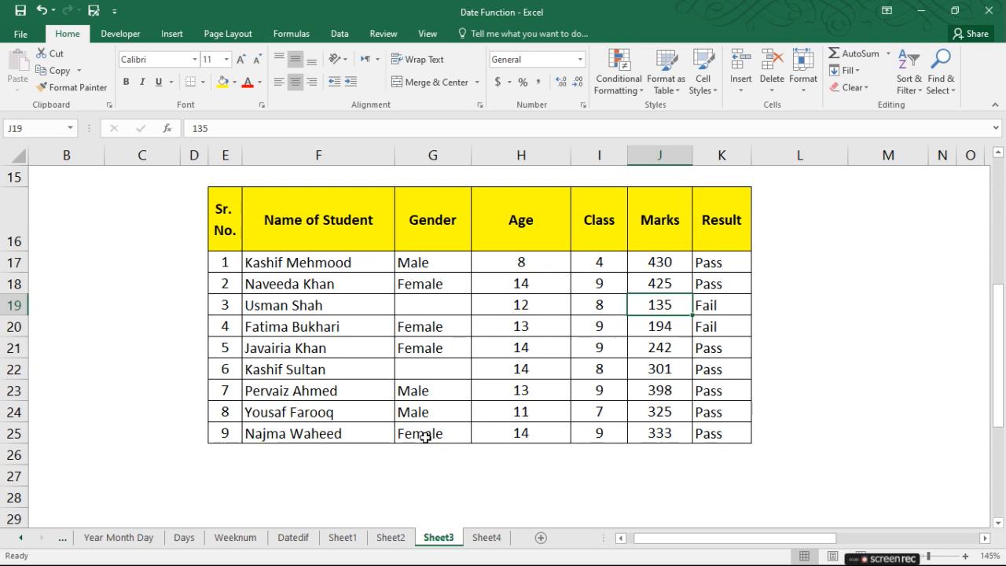
Select all blank cells on the sheet with Go To Special, using the Blanks option.
{"action": "left_click", "coordinate": [426, 372]}
{"action": "left_click", "coordinate": [430, 300]}
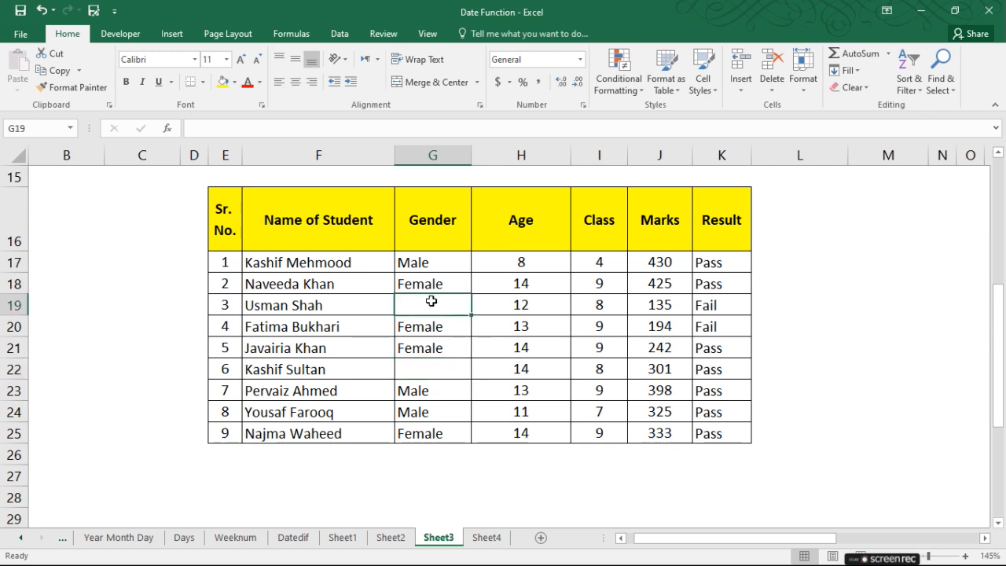
{"action": "key", "text": "ctrl+g"}
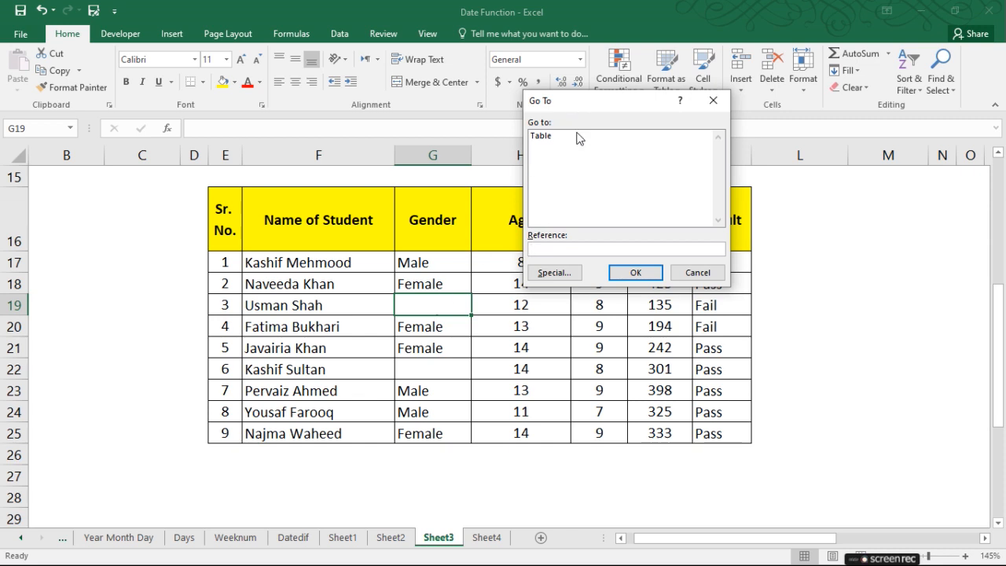
{"action": "left_click", "coordinate": [549, 272]}
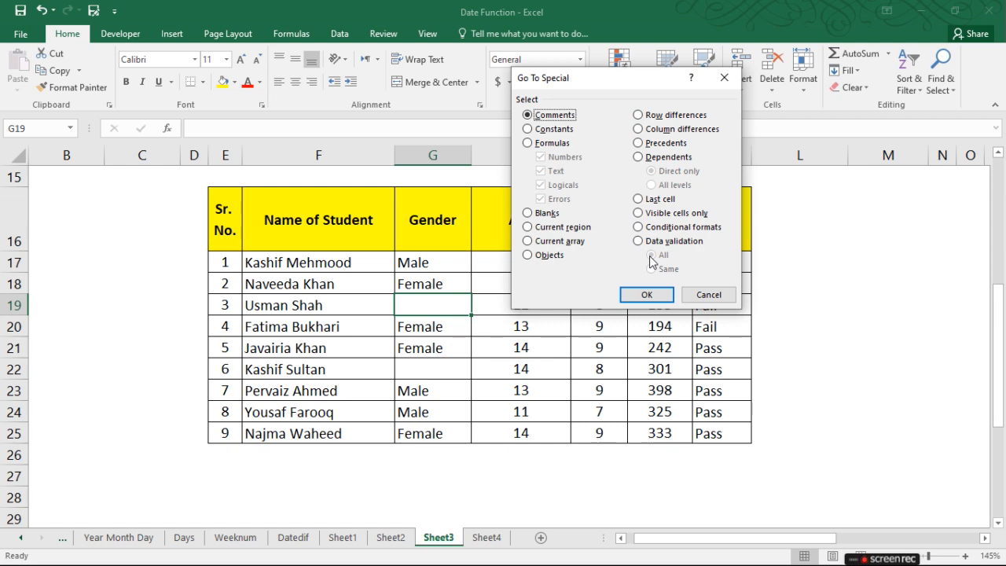
{"action": "left_click", "coordinate": [538, 218]}
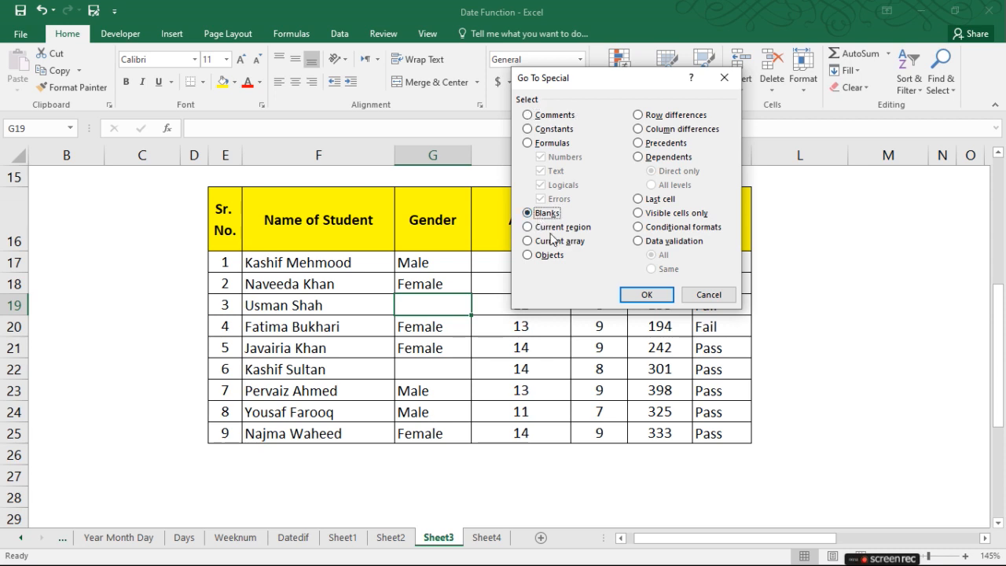
{"action": "left_click", "coordinate": [646, 293]}
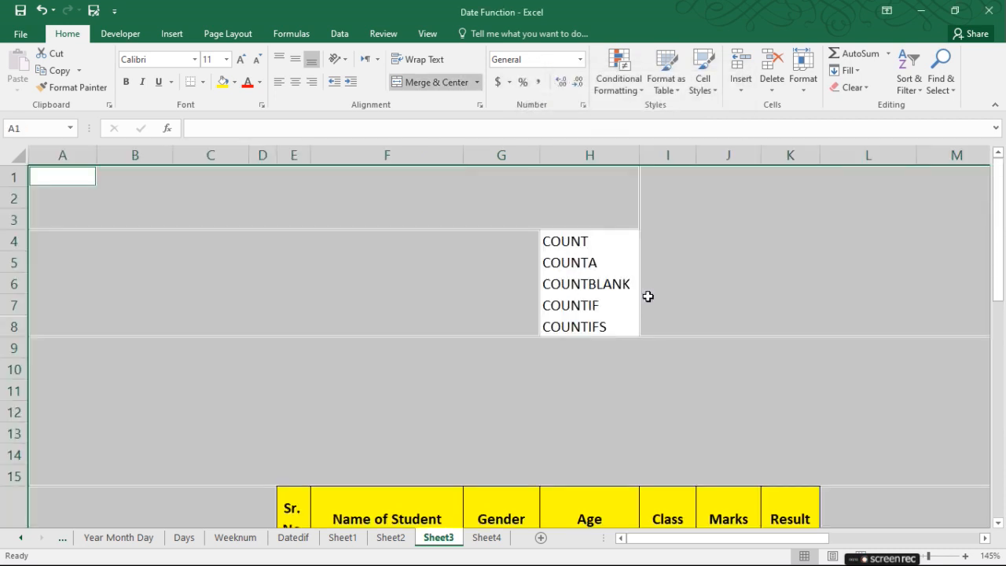
{"action": "scroll", "coordinate": [515, 310], "scroll_direction": "down", "scroll_amount": 1}
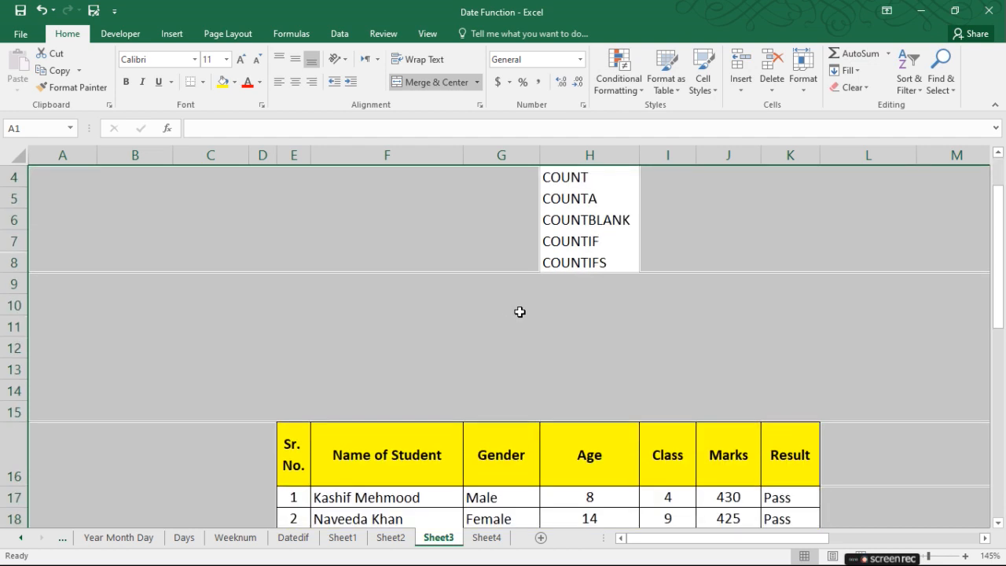
{"action": "scroll", "coordinate": [519, 312], "scroll_direction": "down", "scroll_amount": 2}
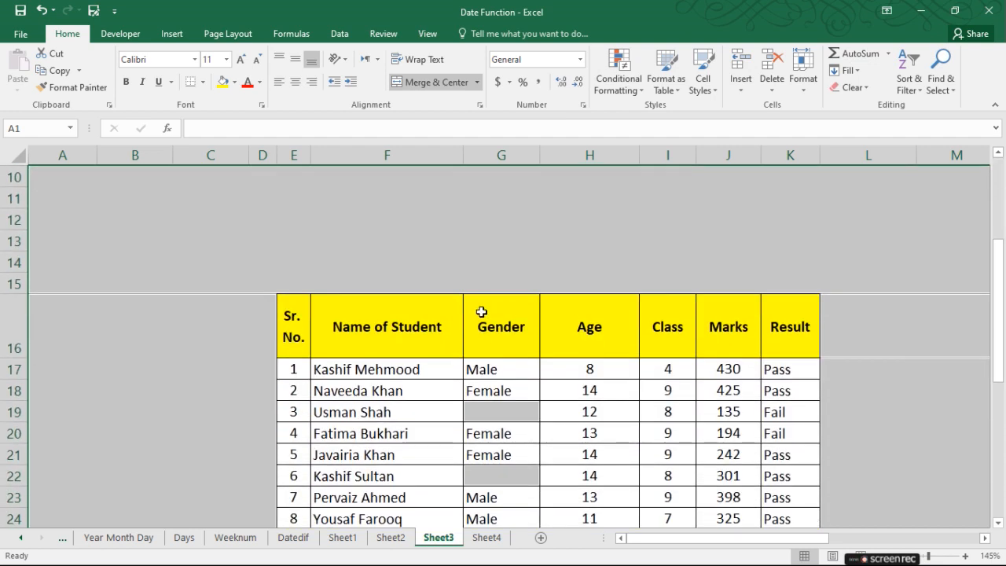
{"action": "scroll", "coordinate": [481, 312], "scroll_direction": "down", "scroll_amount": 1, "text": "ctrl"}
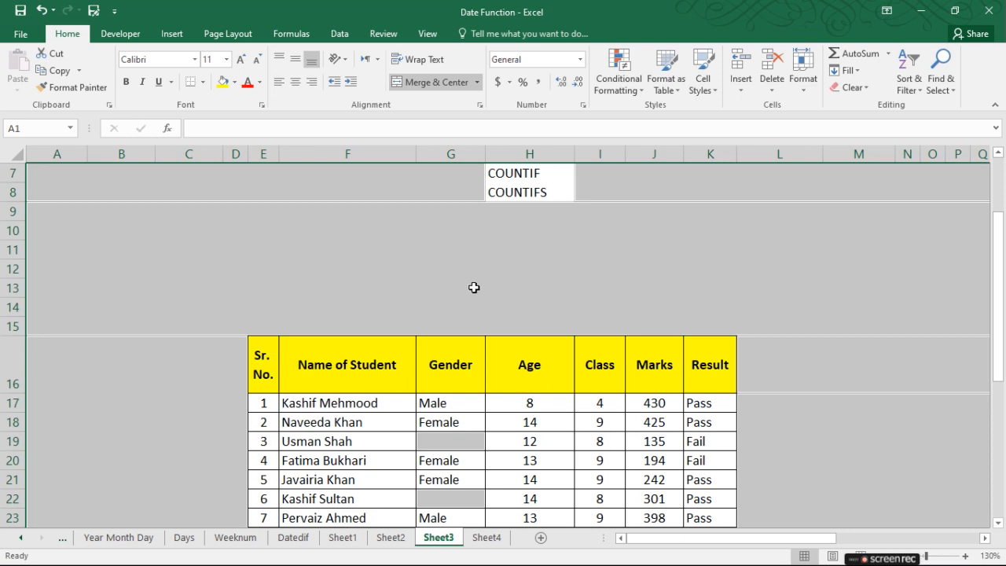
{"action": "left_click", "coordinate": [474, 288]}
{"action": "scroll", "coordinate": [444, 321], "scroll_direction": "down", "scroll_amount": 3}
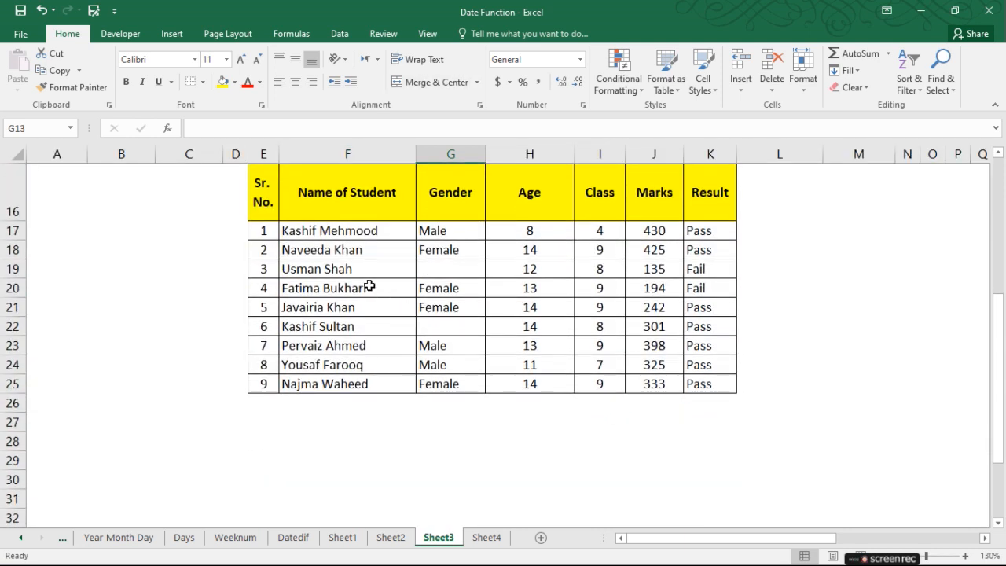
{"action": "mouse_move", "coordinate": [265, 230]}
{"action": "left_mouse_down"}
{"action": "mouse_move", "coordinate": [265, 271]}
{"action": "mouse_move", "coordinate": [570, 385]}
{"action": "mouse_move", "coordinate": [713, 410]}
{"action": "mouse_move", "coordinate": [717, 381]}
{"action": "left_mouse_up"}
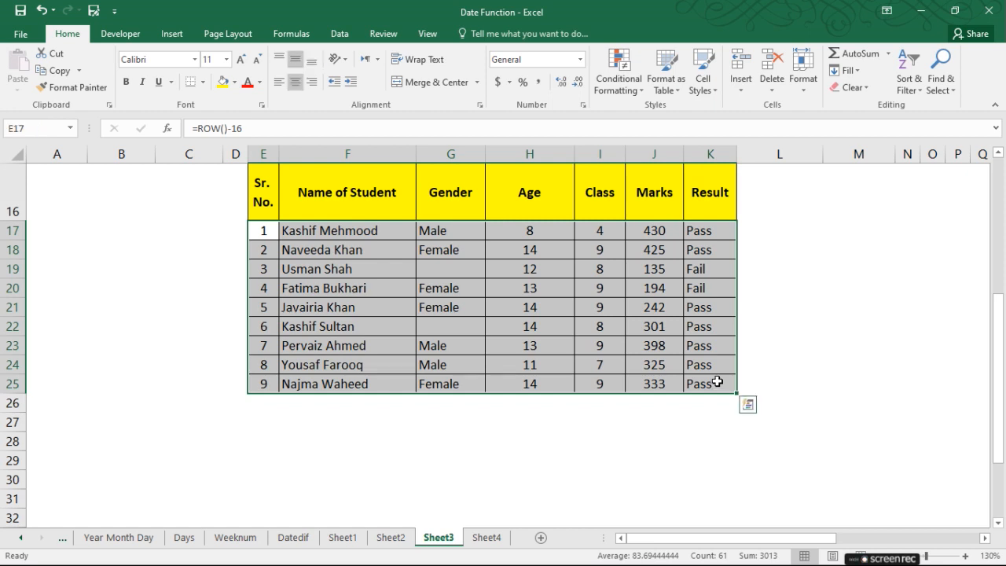
{"action": "key", "text": "ctrl+q"}
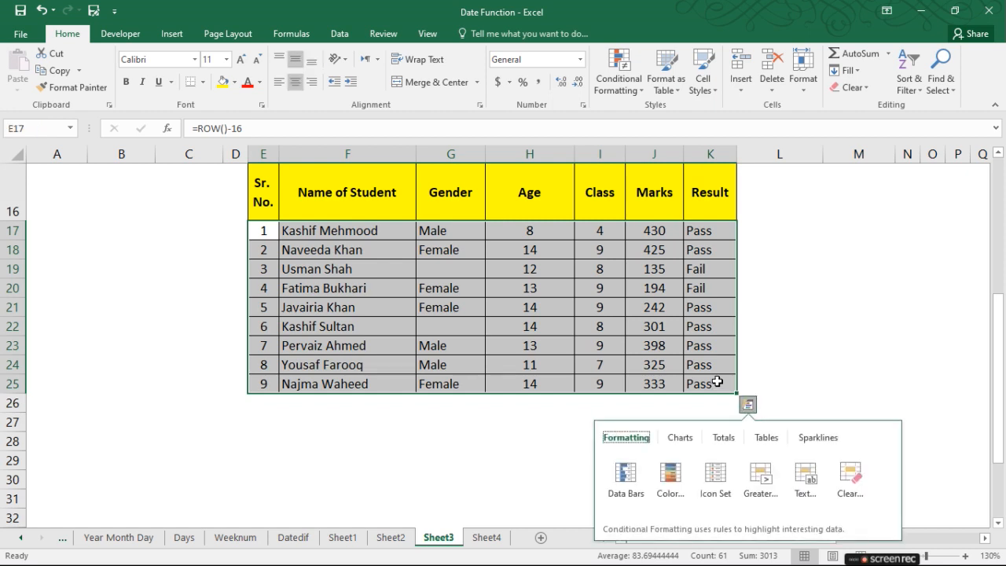
{"action": "left_click", "coordinate": [476, 310]}
{"action": "key", "text": "ctrl+a"}
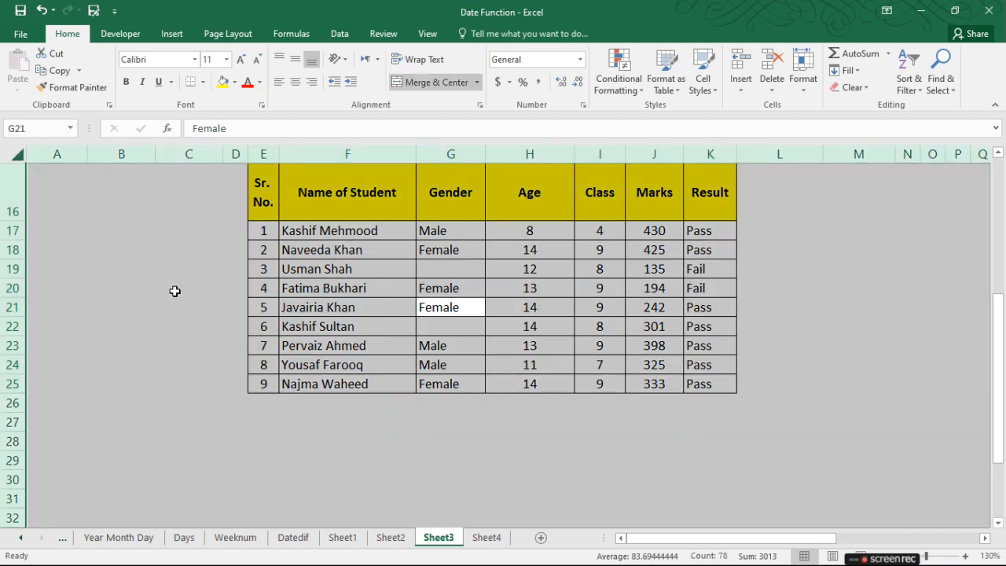
{"action": "left_click", "coordinate": [341, 286]}
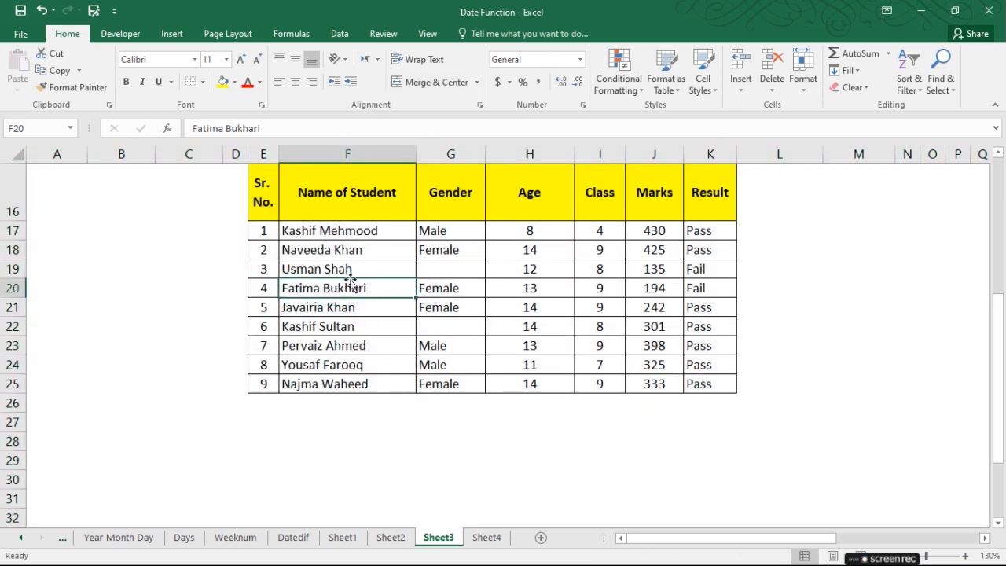
{"action": "left_click_drag", "start_coordinate": [339, 250], "coordinate": [336, 234]}
{"action": "left_click", "coordinate": [466, 272]}
{"action": "left_click", "coordinate": [363, 310]}
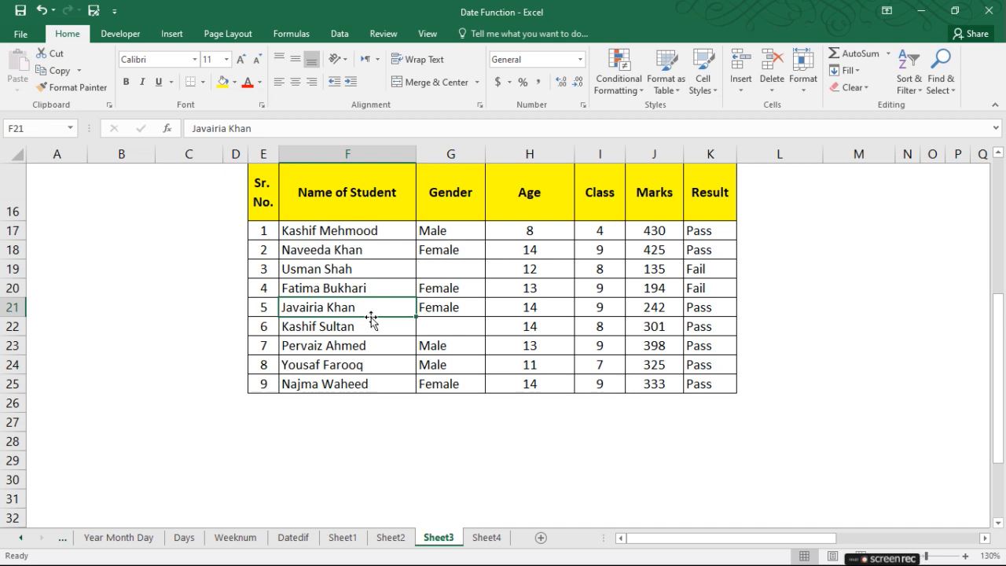
{"action": "left_click", "coordinate": [384, 291]}
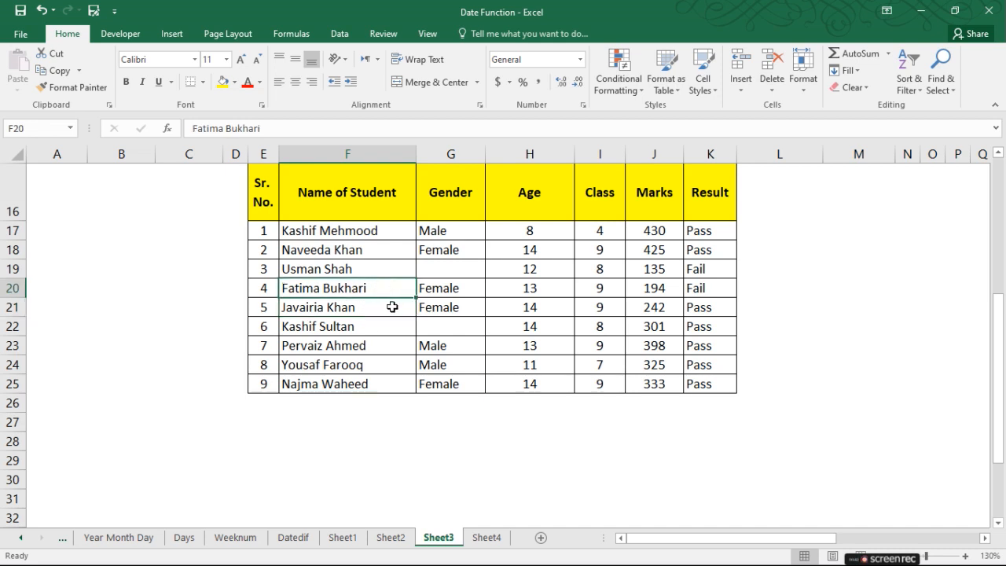
{"action": "key", "text": "ctrl+a"}
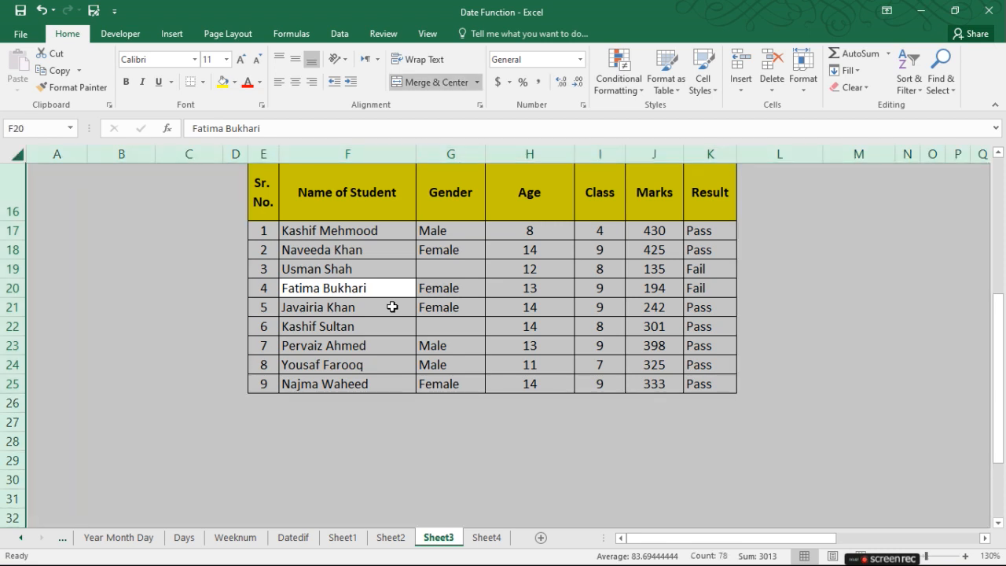
{"action": "left_click", "coordinate": [392, 306]}
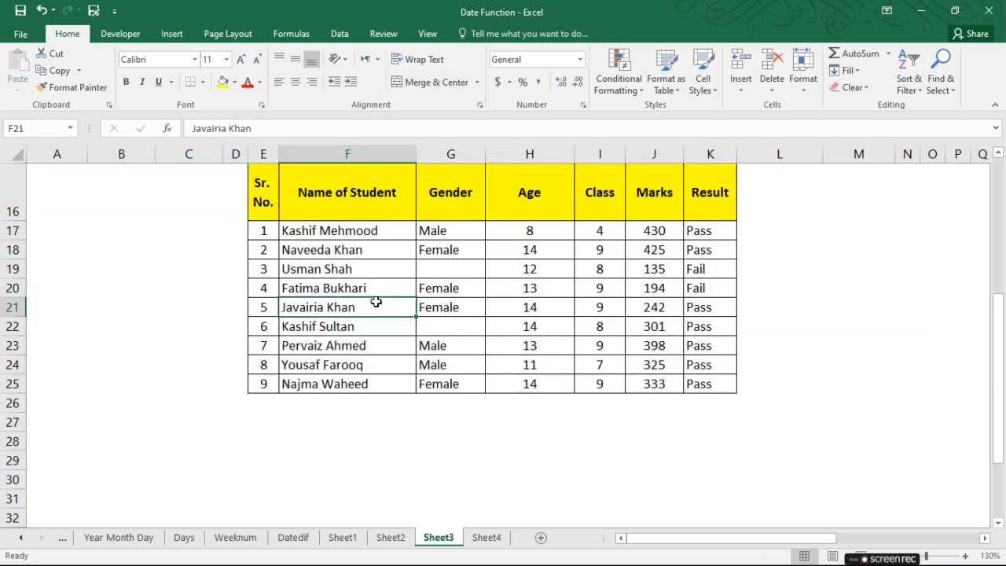
Select the whole student table and narrow the selection to its empty cells using Go To Special with the Blanks option.
{"action": "left_click", "coordinate": [352, 271]}
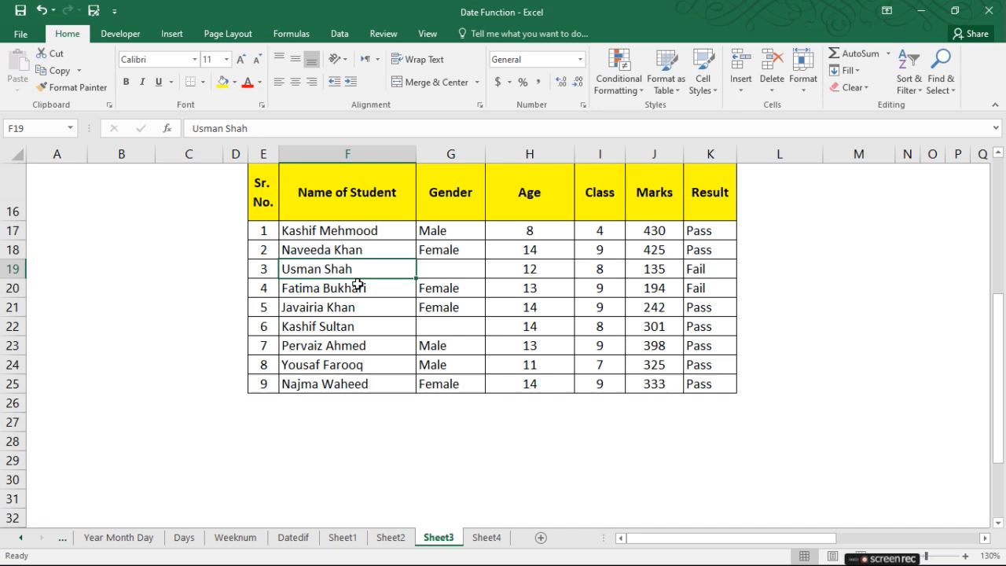
{"action": "key", "text": "ctrl+a"}
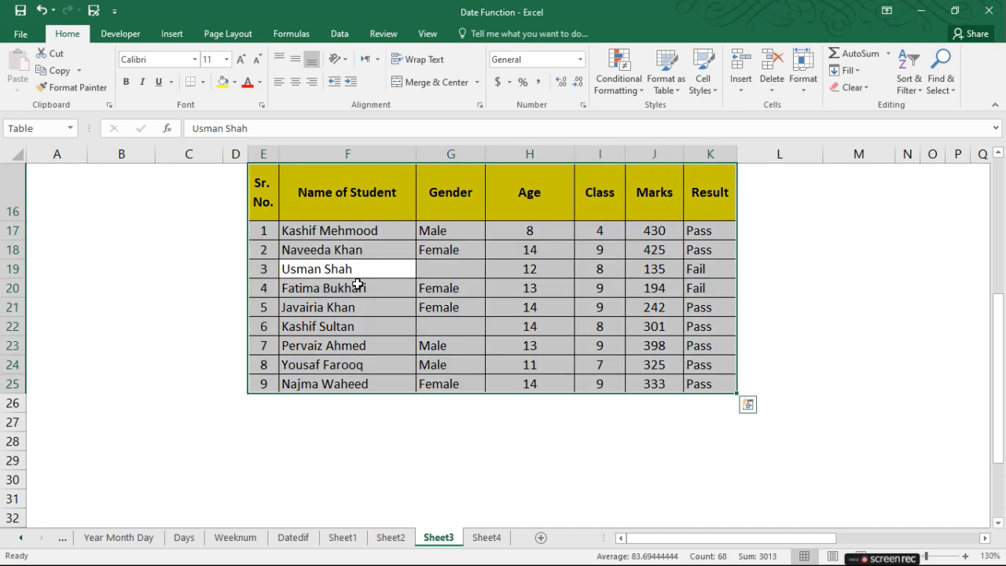
{"action": "key", "text": "F5"}
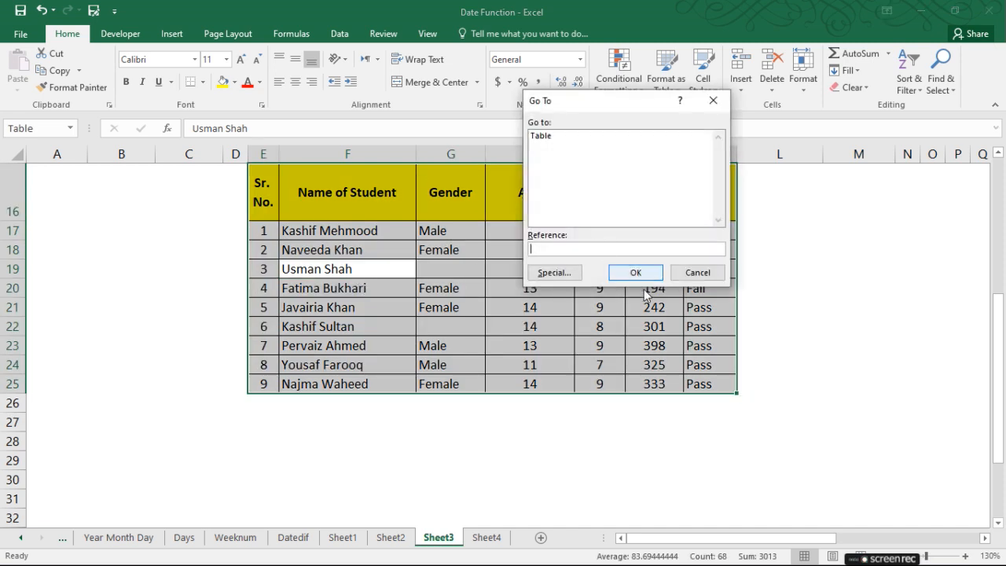
{"action": "left_click", "coordinate": [554, 275]}
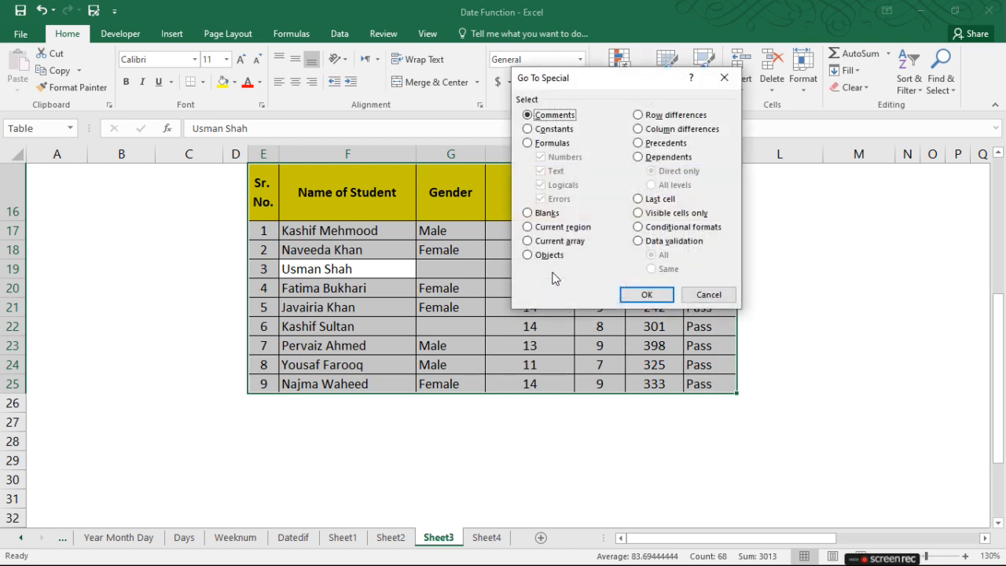
{"action": "left_click", "coordinate": [542, 213]}
{"action": "left_click", "coordinate": [659, 294]}
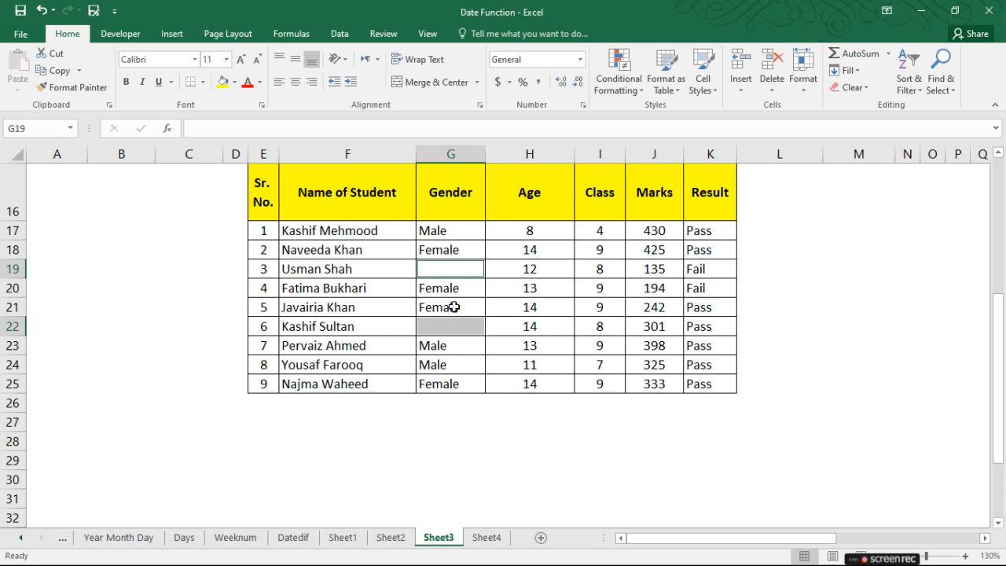
{"action": "type", "text": "mALE"}
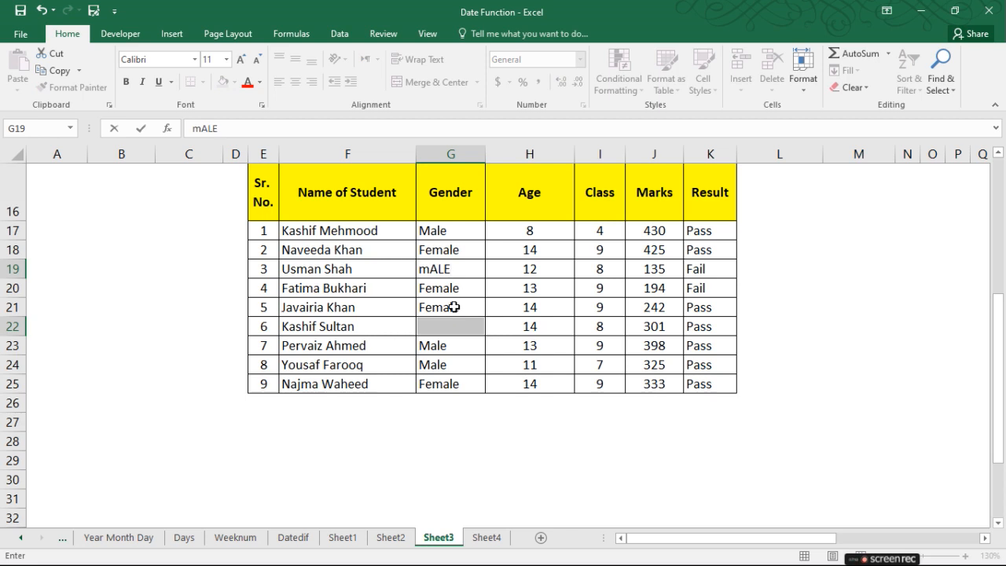
{"action": "key", "text": "ctrl+Return"}
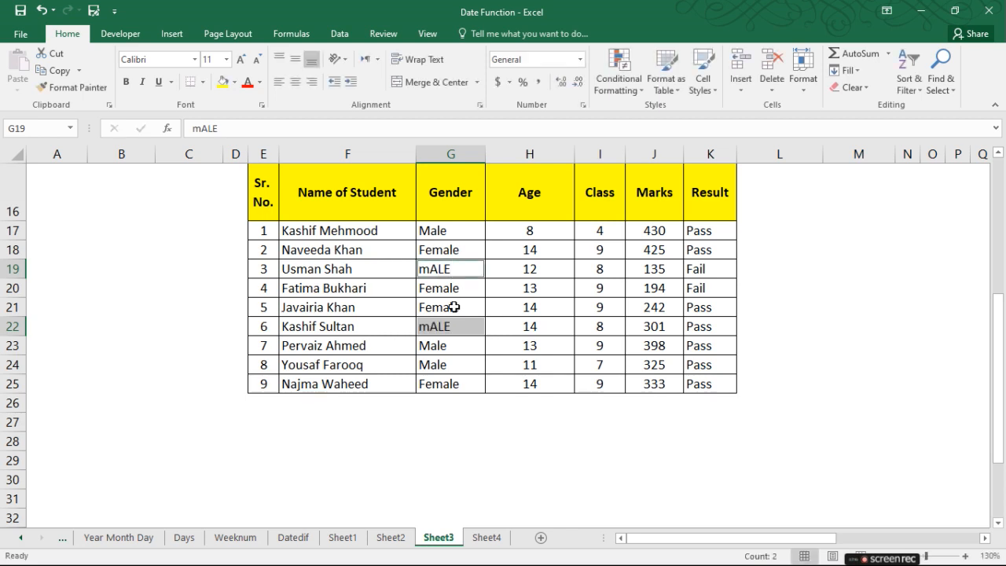
{"action": "key", "text": "Delete"}
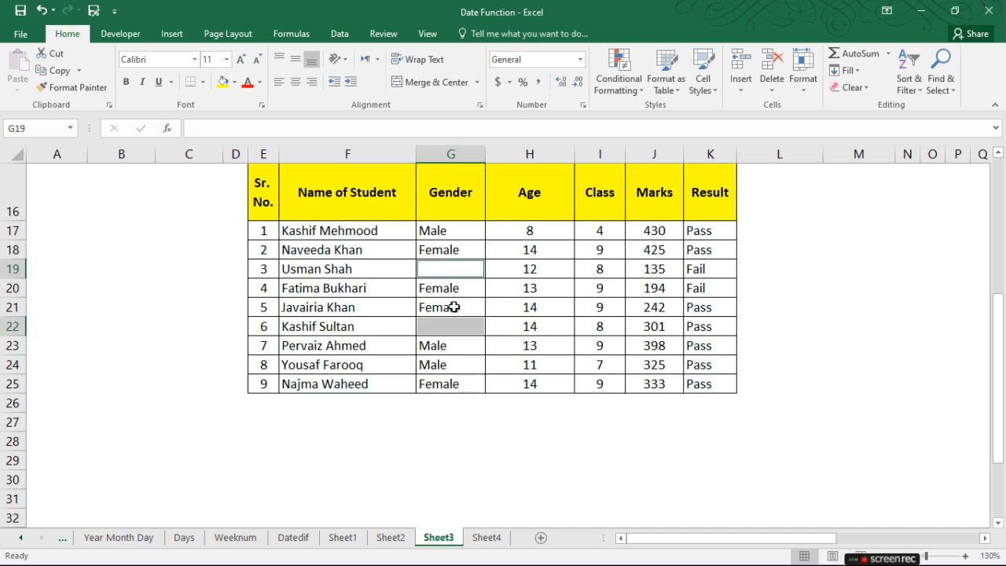
Fill both selected blank Gender cells, G19 and G22, with Male in one entry and check the column.
{"action": "type", "text": "Male"}
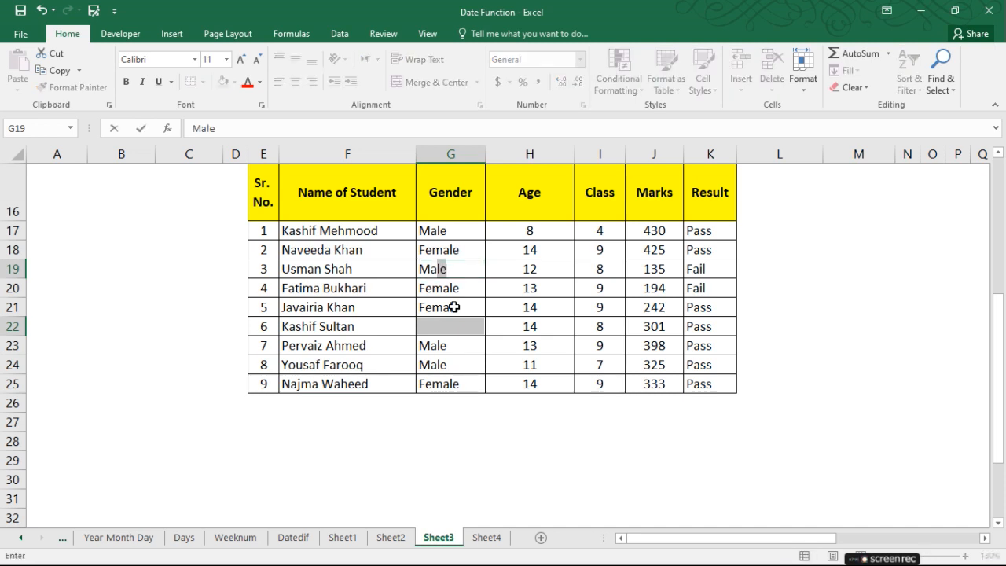
{"action": "key", "text": "ctrl+Return"}
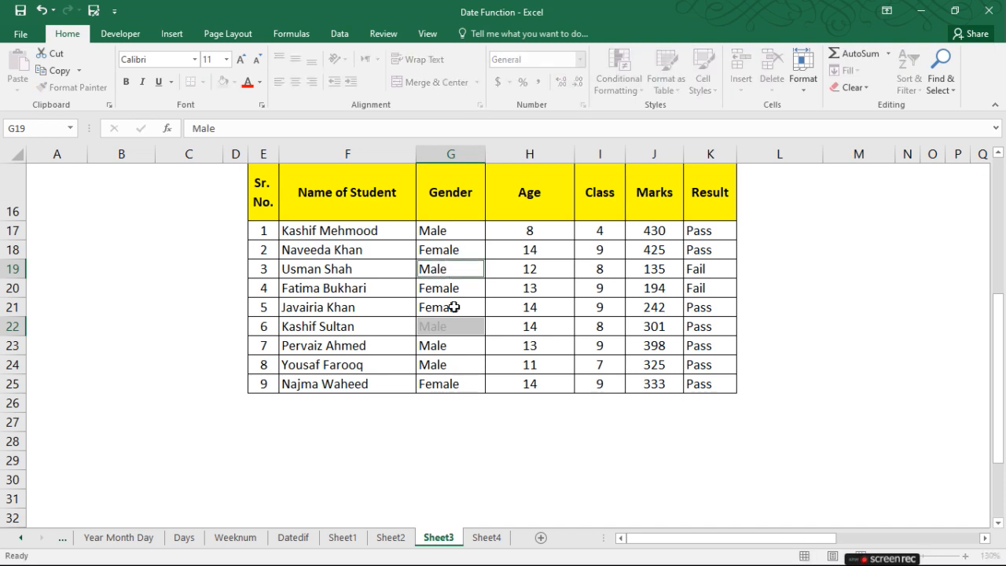
{"action": "key", "text": "Down"}
{"action": "key", "text": "Down"}
{"action": "key", "text": "Down"}
{"action": "key", "text": "Down"}
{"action": "key", "text": "Up"}
{"action": "key", "text": "Up"}
{"action": "key", "text": "Up"}
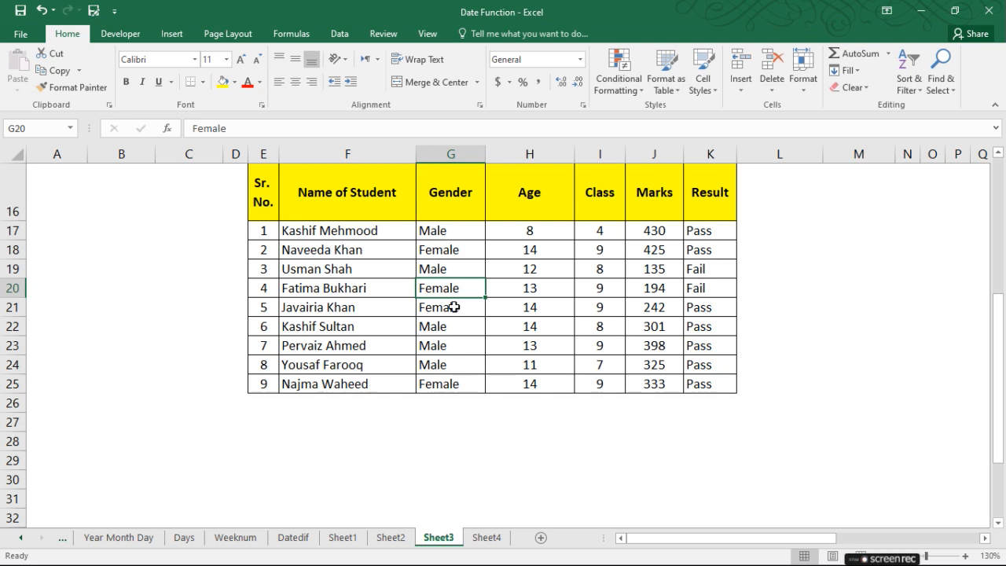
Review the list of count functions above the table and examine the entries down the Result column.
{"action": "scroll", "coordinate": [454, 307], "scroll_direction": "up", "scroll_amount": 5}
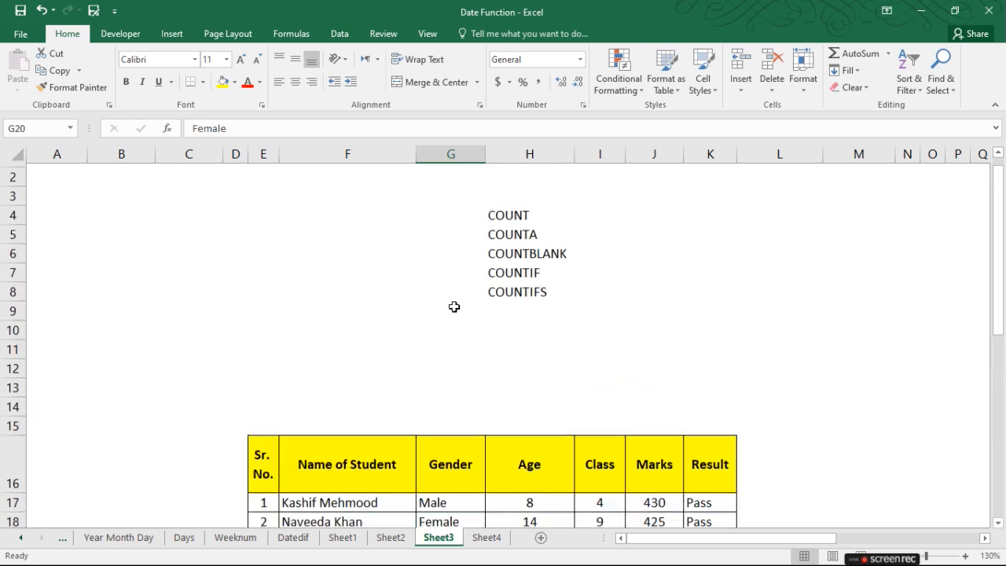
{"action": "scroll", "coordinate": [581, 297], "scroll_direction": "down", "scroll_amount": 4}
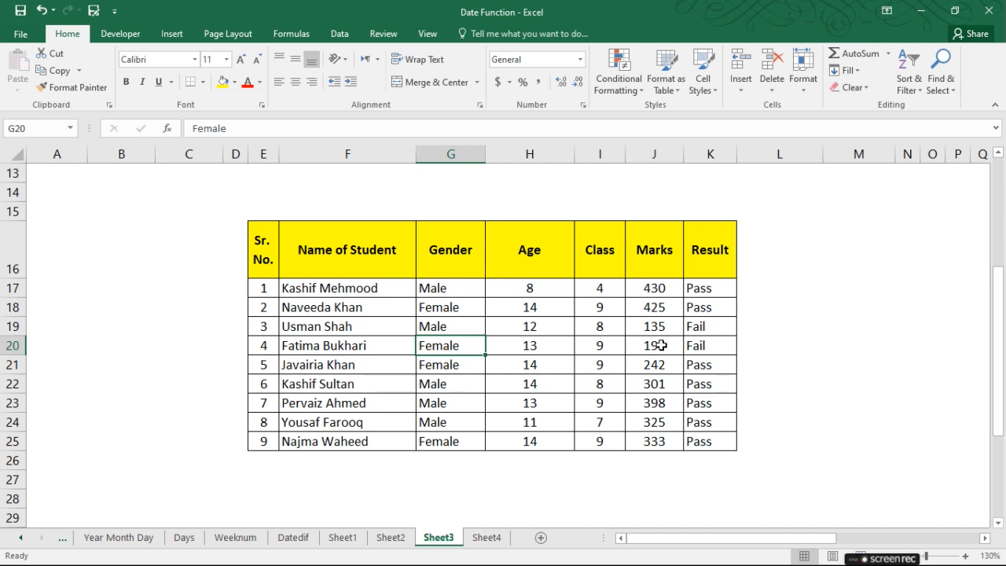
{"action": "left_click", "coordinate": [862, 290]}
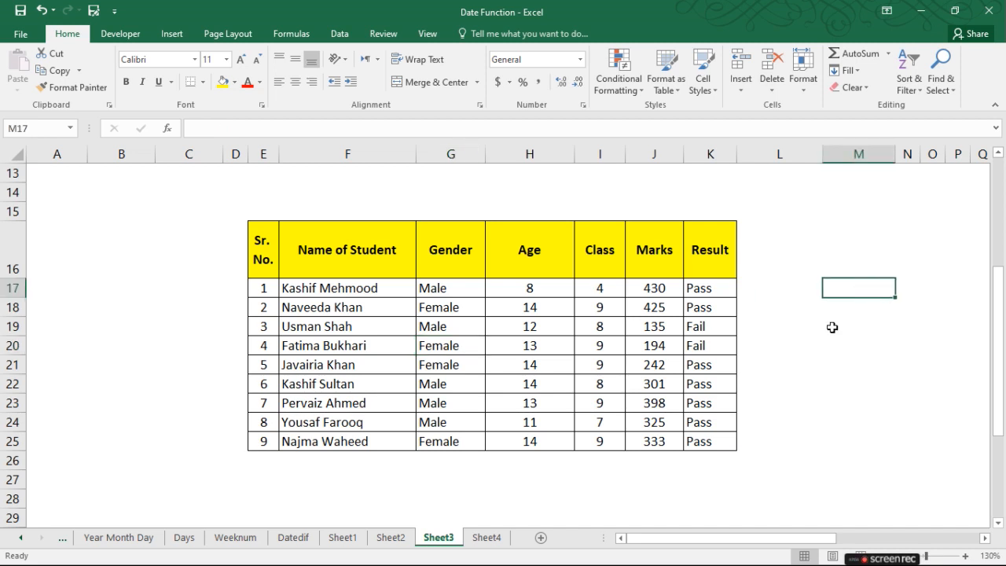
{"action": "key", "text": "Left"}
{"action": "key", "text": "Left"}
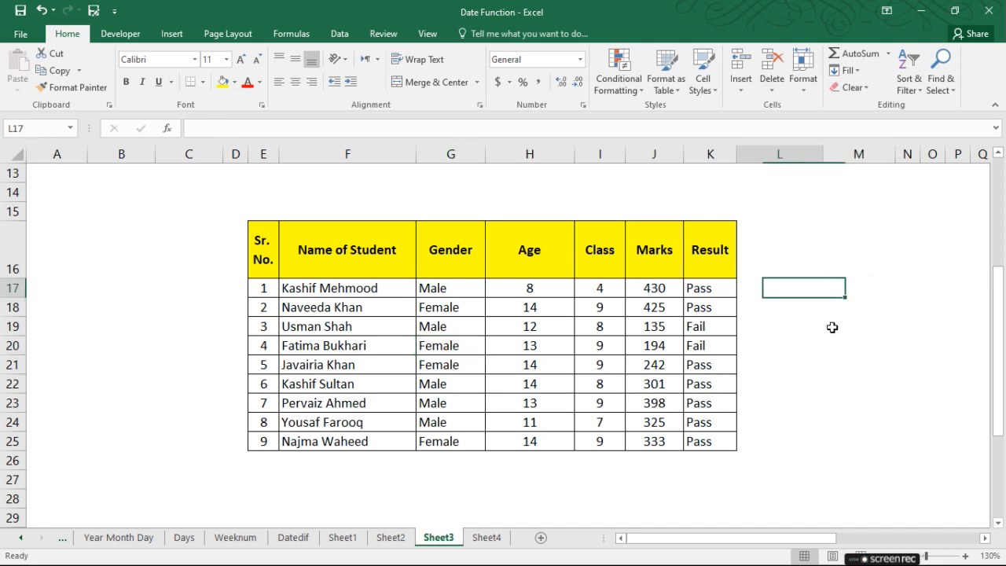
{"action": "key", "text": "Left"}
{"action": "key", "text": "Left"}
{"action": "key", "text": "Right"}
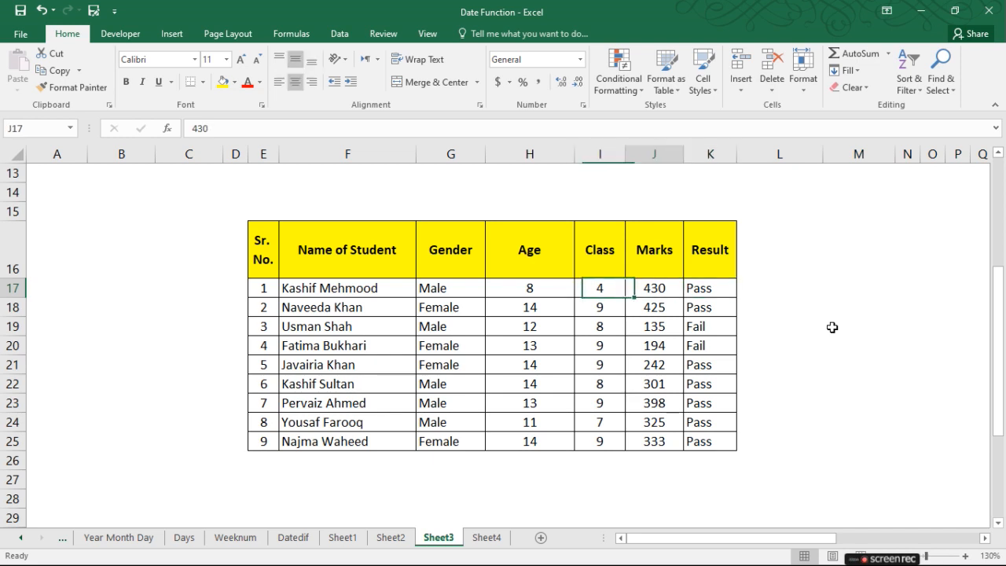
{"action": "key", "text": "Right"}
{"action": "key", "text": "Down"}
{"action": "key", "text": "Down"}
{"action": "key", "text": "Down"}
{"action": "key", "text": "Up"}
{"action": "key", "text": "Up"}
{"action": "key", "text": "Down"}
{"action": "key", "text": "Down"}
{"action": "key", "text": "Down"}
{"action": "key", "text": "Down"}
{"action": "key", "text": "Down"}
{"action": "key", "text": "Down"}
{"action": "key", "text": "Up"}
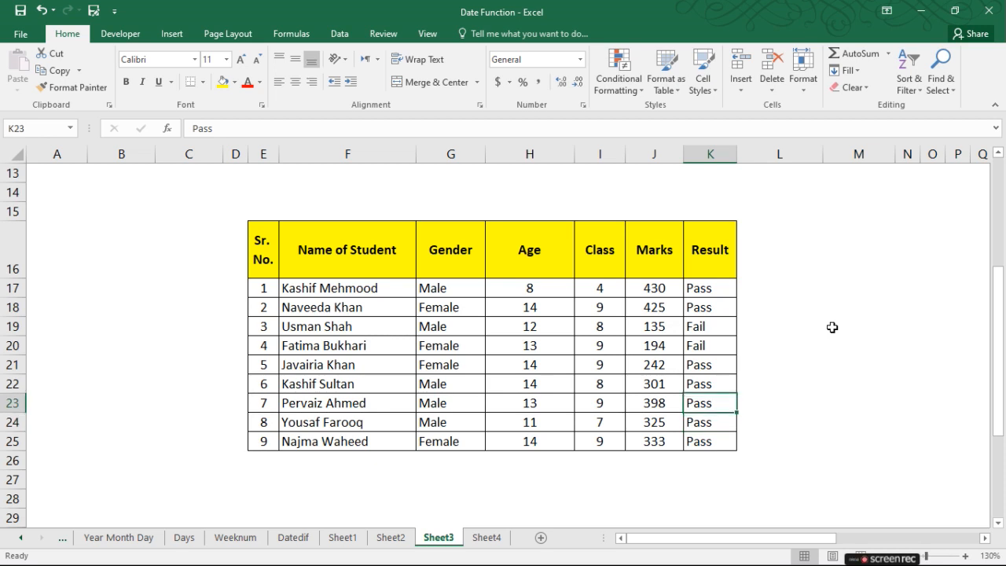
{"action": "key", "text": "Up"}
Enter =COUNTIF(G17:G25,"Female") in M18 to count the female students in the Gender column.
{"action": "key", "text": "Right"}
{"action": "key", "text": "Right"}
{"action": "key", "text": "Up"}
{"action": "key", "text": "Up"}
{"action": "key", "text": "Up"}
{"action": "key", "text": "Up"}
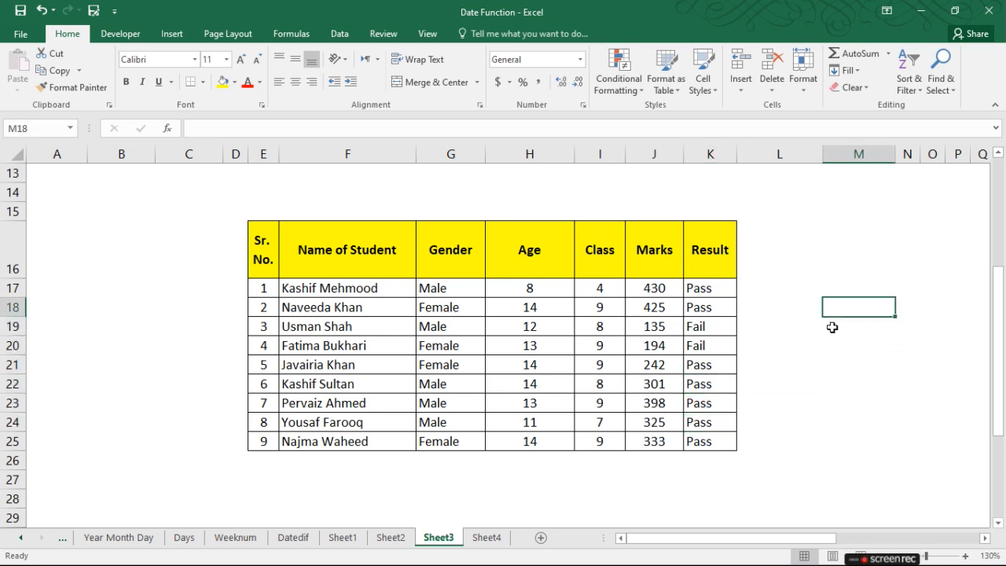
{"action": "type", "text": "="}
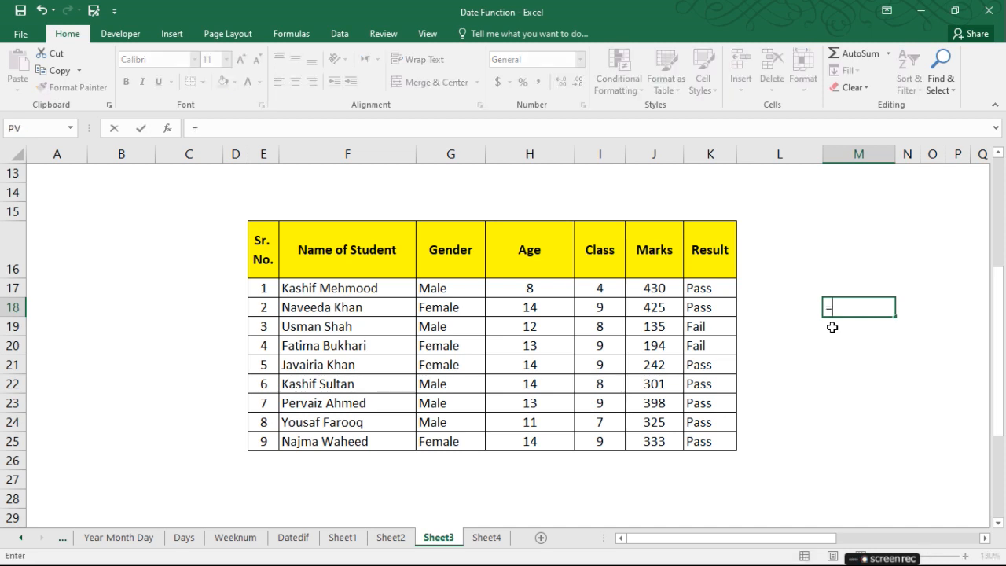
{"action": "type", "text": "countif"}
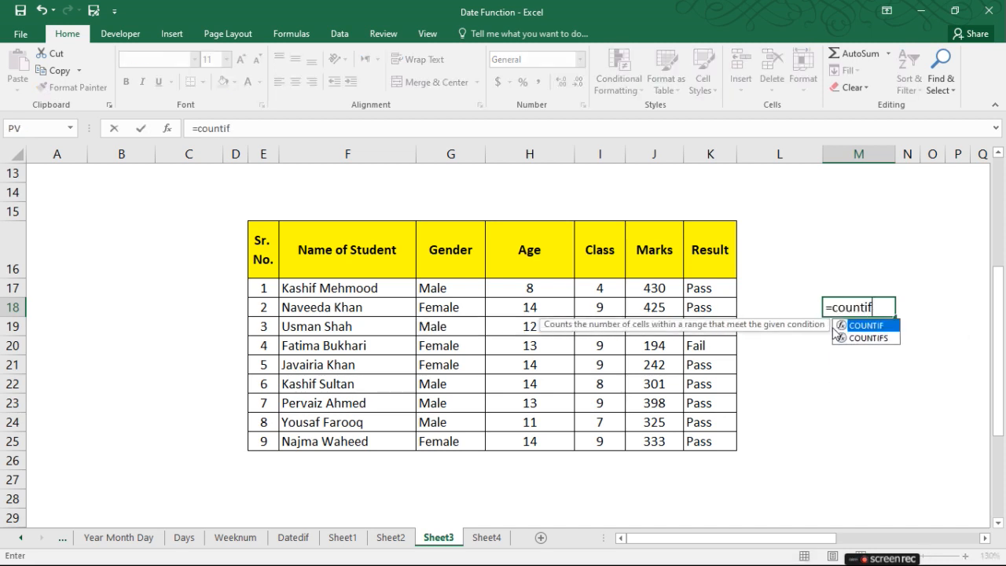
{"action": "key", "text": "Tab"}
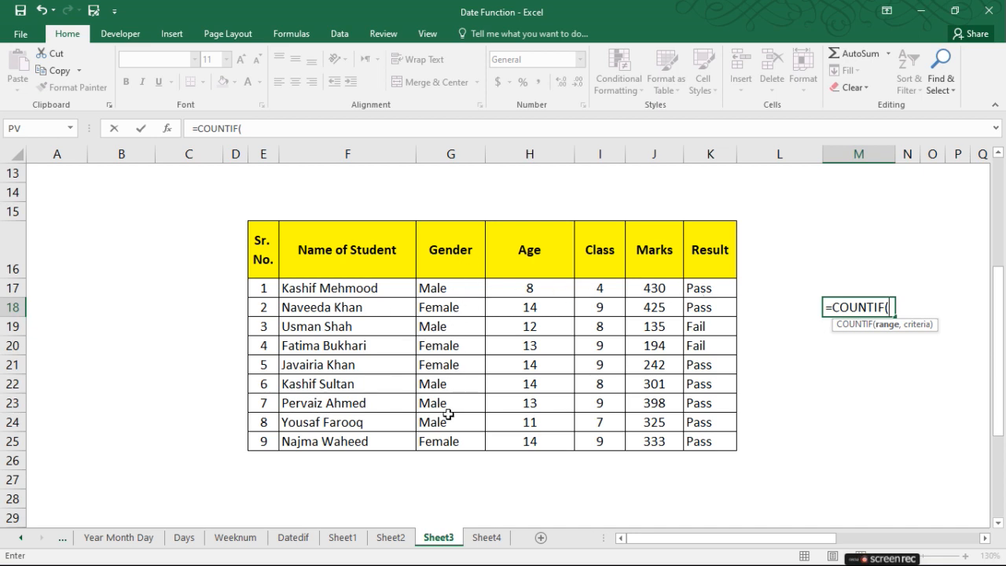
{"action": "left_click", "coordinate": [446, 286]}
{"action": "left_click_drag", "start_coordinate": [452, 306], "coordinate": [456, 443]}
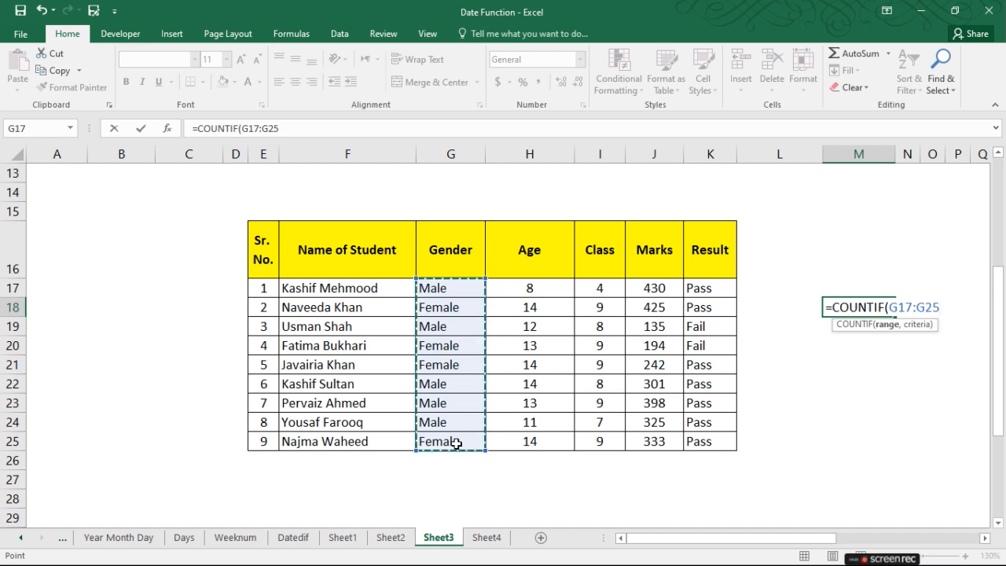
{"action": "type", "text": ","}
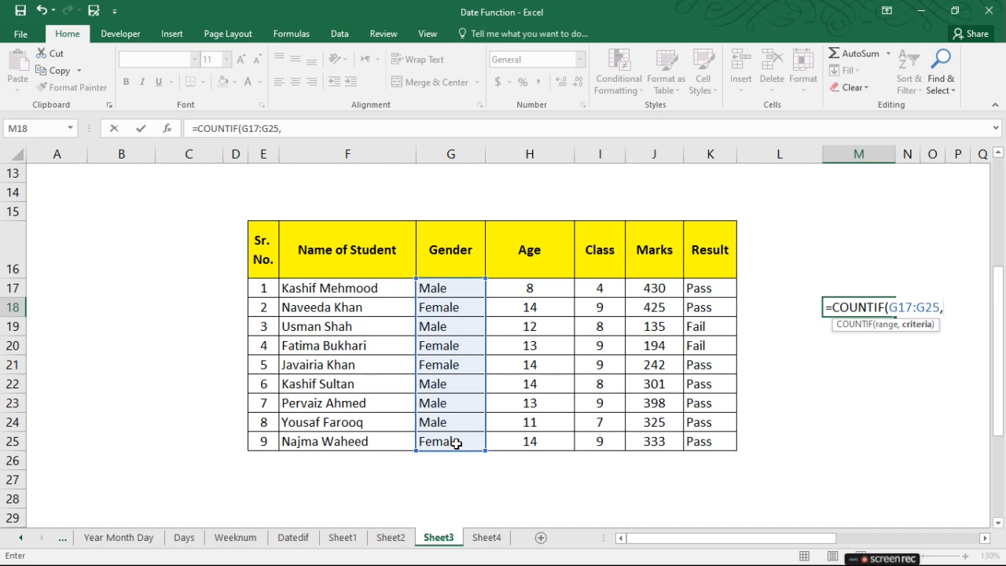
{"action": "type", "text": "\"Female"}
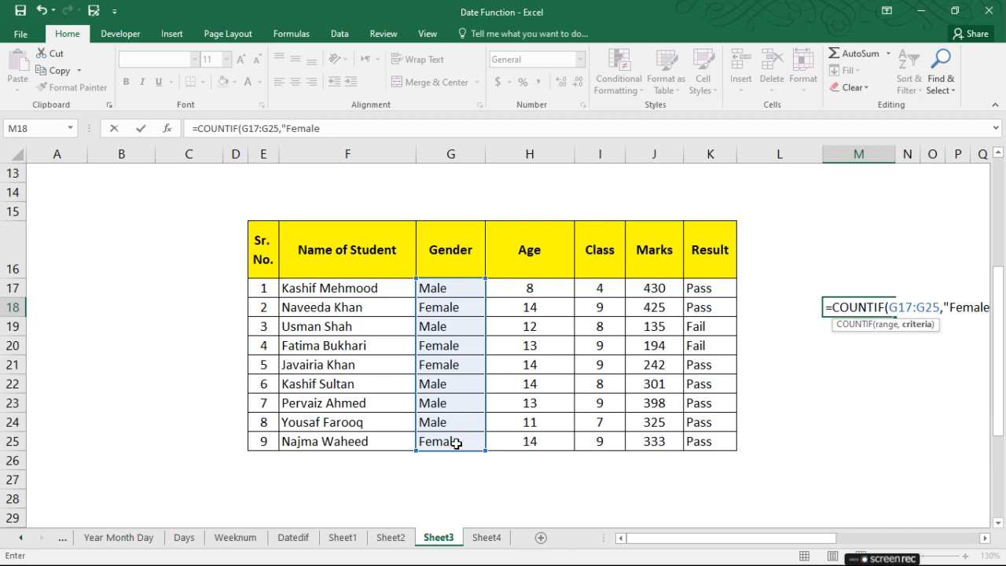
{"action": "type", "text": "\""}
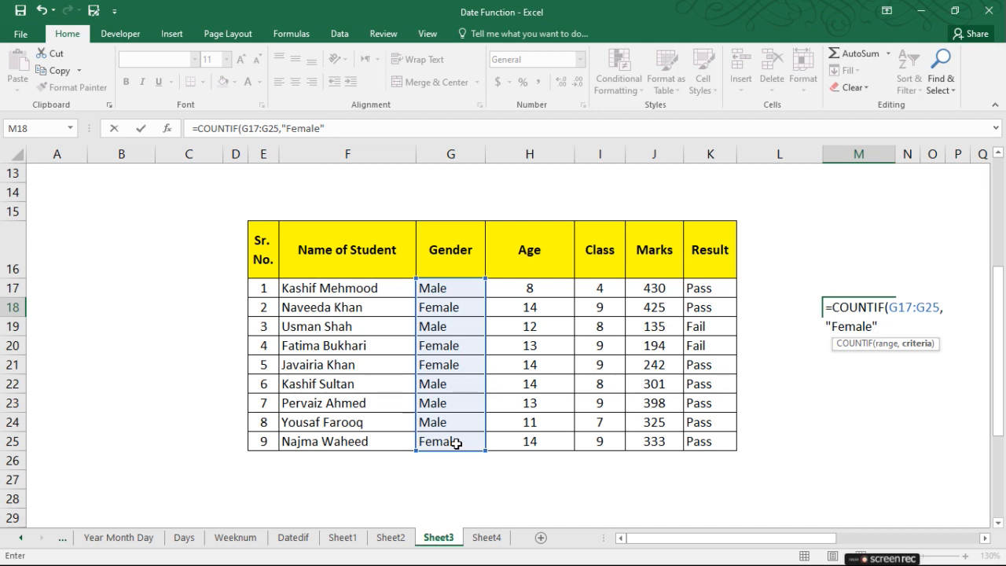
{"action": "type", "text": ")"}
{"action": "key", "text": "Return"}
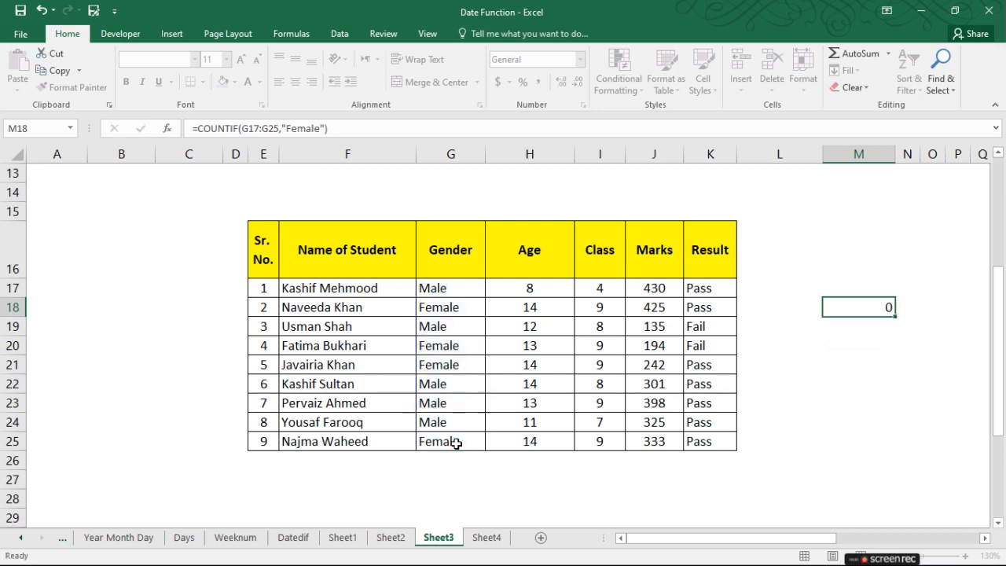
Check the COUNTIF result in M18 against each Female entry in the Gender column.
{"action": "key", "text": "Up"}
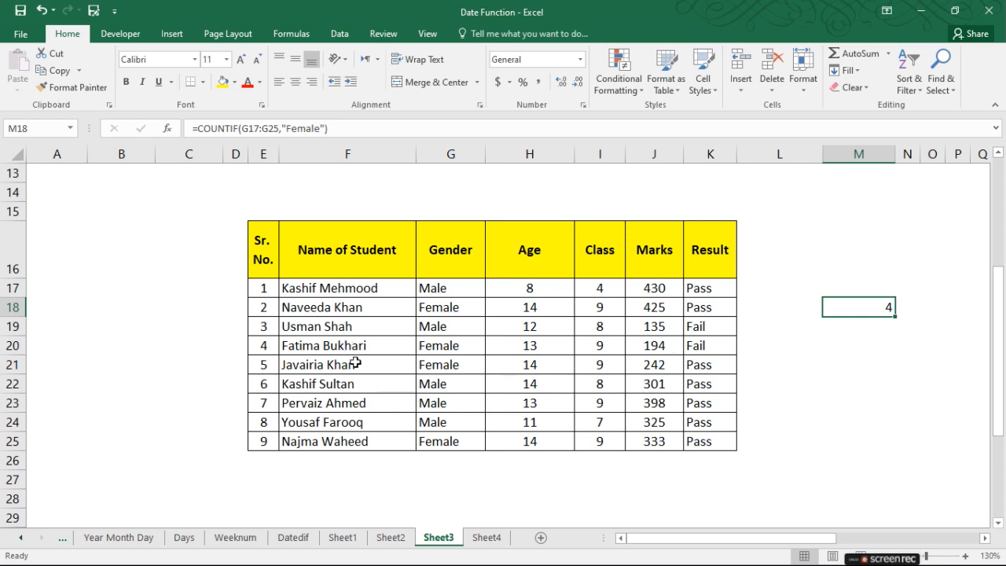
{"action": "left_click", "coordinate": [458, 312]}
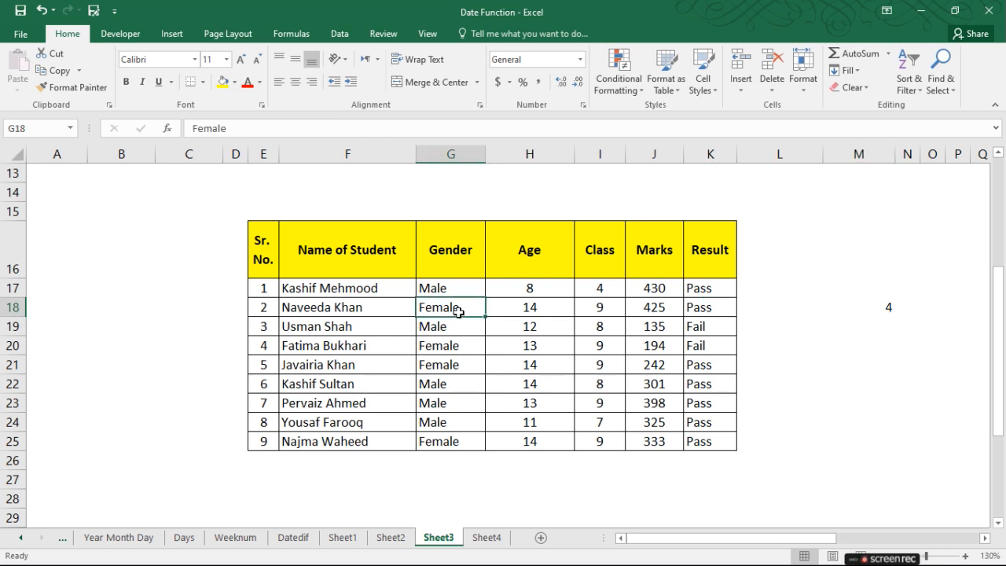
{"action": "left_click", "coordinate": [876, 313]}
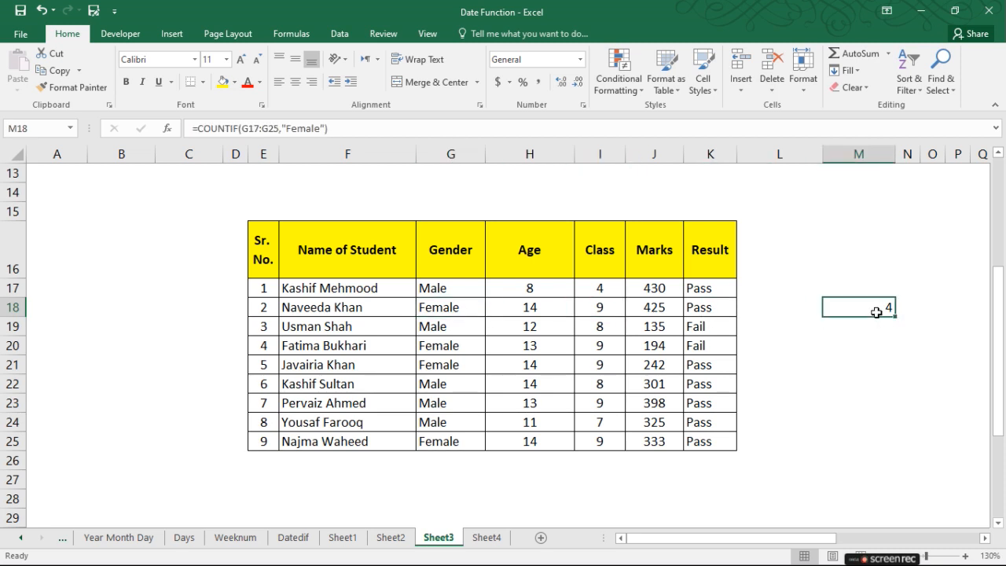
{"action": "left_click", "coordinate": [467, 310]}
{"action": "left_click", "coordinate": [448, 348]}
{"action": "left_click", "coordinate": [449, 364]}
{"action": "left_click", "coordinate": [449, 441]}
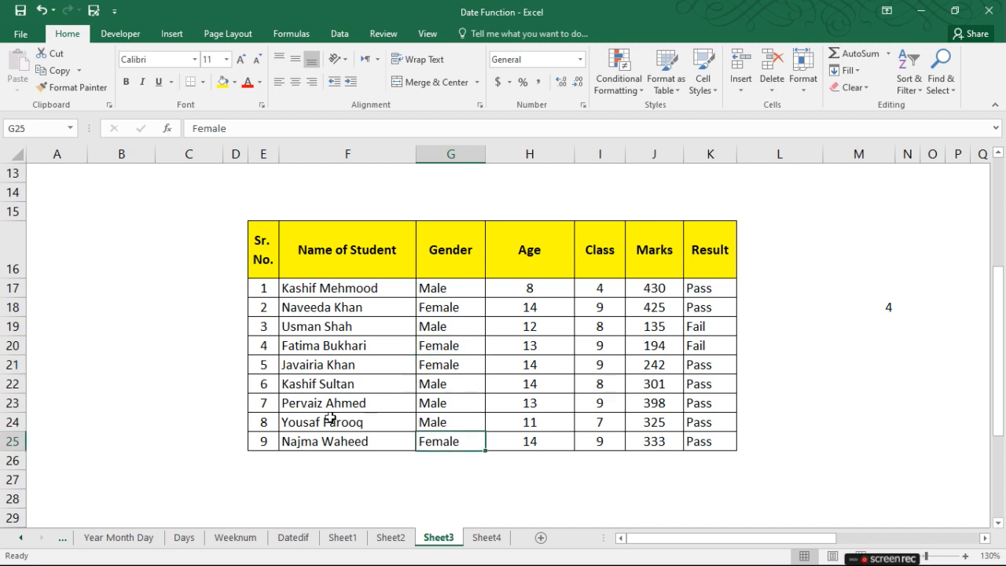
Enter =COUNTIF(G17:G25,"Male") in M19 to count the male students in the Gender column.
{"action": "left_click", "coordinate": [891, 335]}
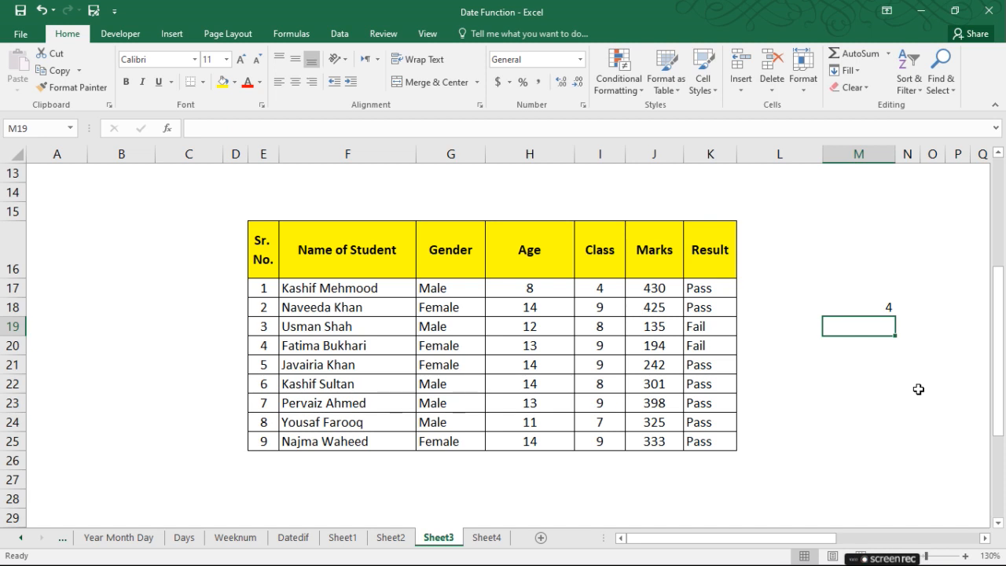
{"action": "type", "text": "=count"}
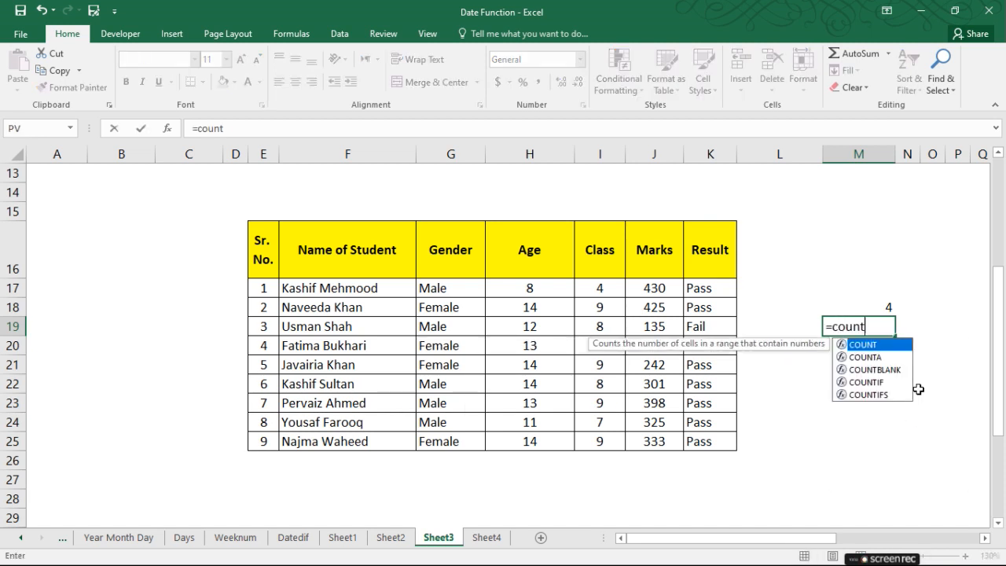
{"action": "type", "text": "if"}
{"action": "key", "text": "Tab"}
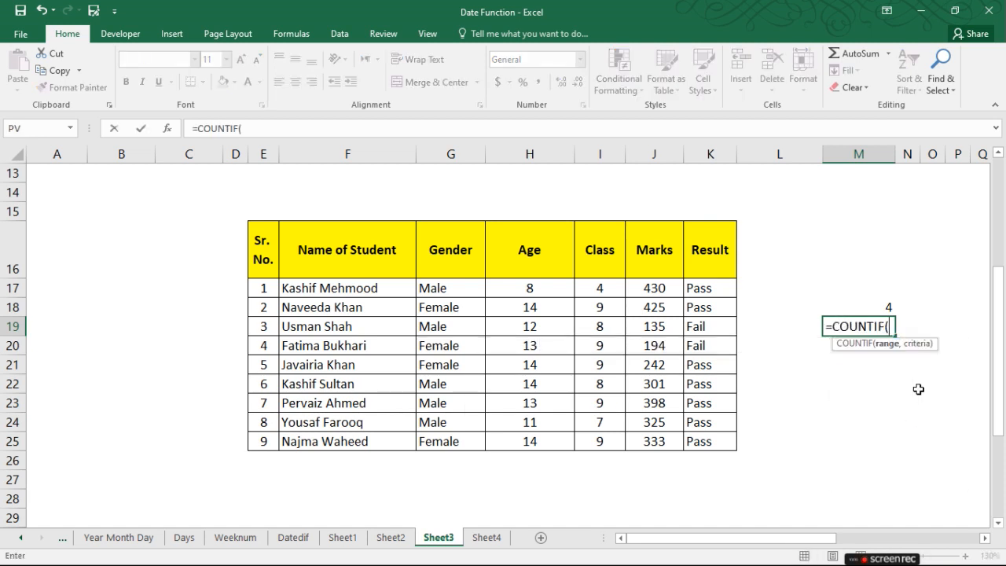
{"action": "left_click_drag", "start_coordinate": [447, 333], "coordinate": [446, 442]}
{"action": "type", "text": "\""}
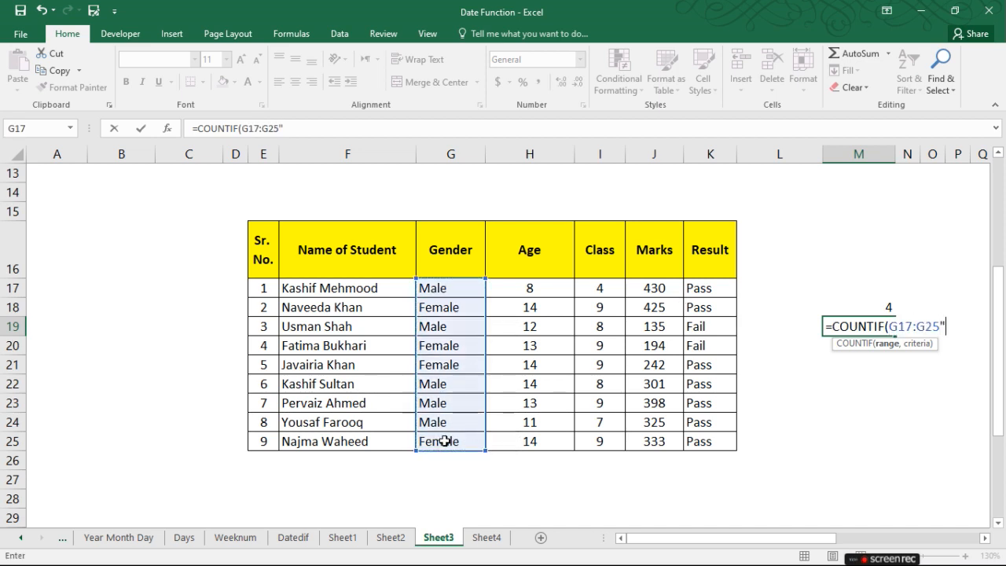
{"action": "type", "text": ","}
{"action": "type", "text": "Male\""}
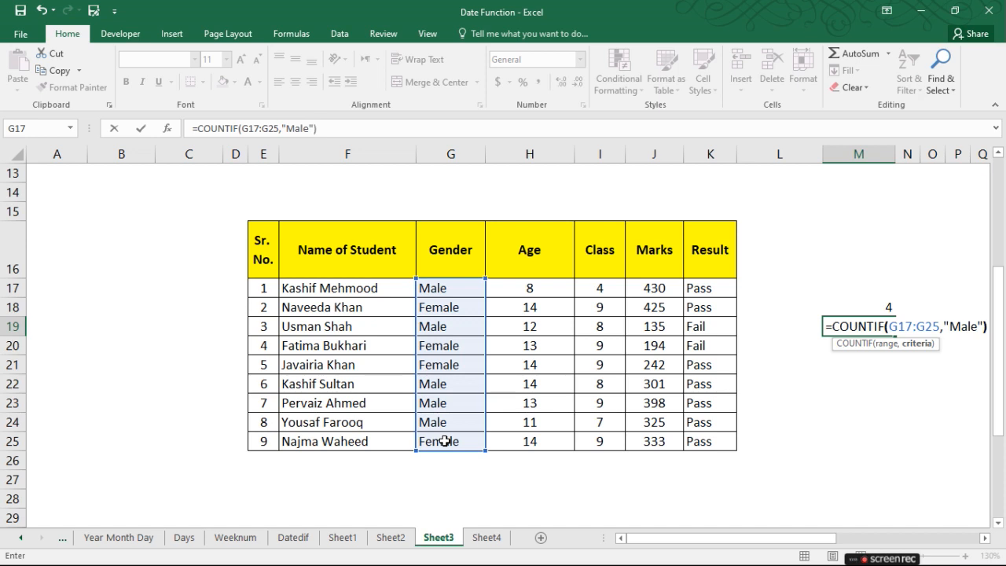
{"action": "key", "text": "Return"}
{"action": "key", "text": "Up"}
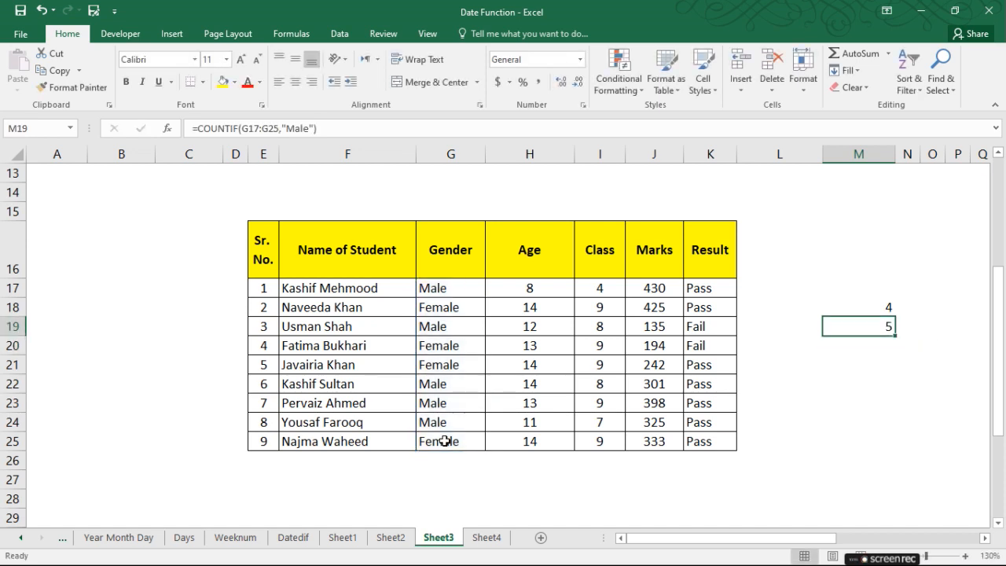
Compare the two COUNTIF formulas and clear them from M18 and M19.
{"action": "key", "text": "Up"}
{"action": "key", "text": "Down"}
{"action": "key", "text": "Up"}
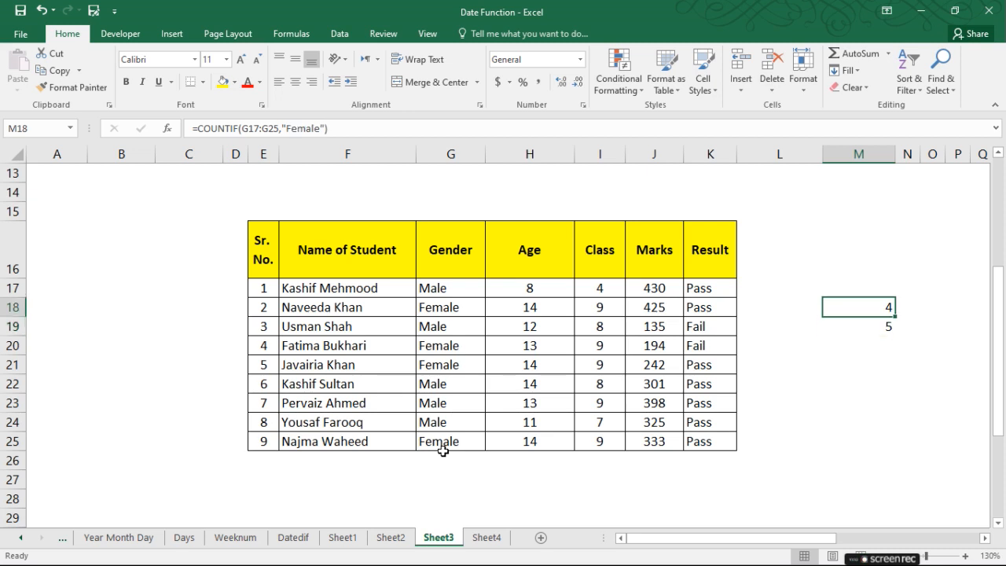
{"action": "key", "text": "Delete"}
{"action": "key", "text": "Down"}
{"action": "key", "text": "Delete"}
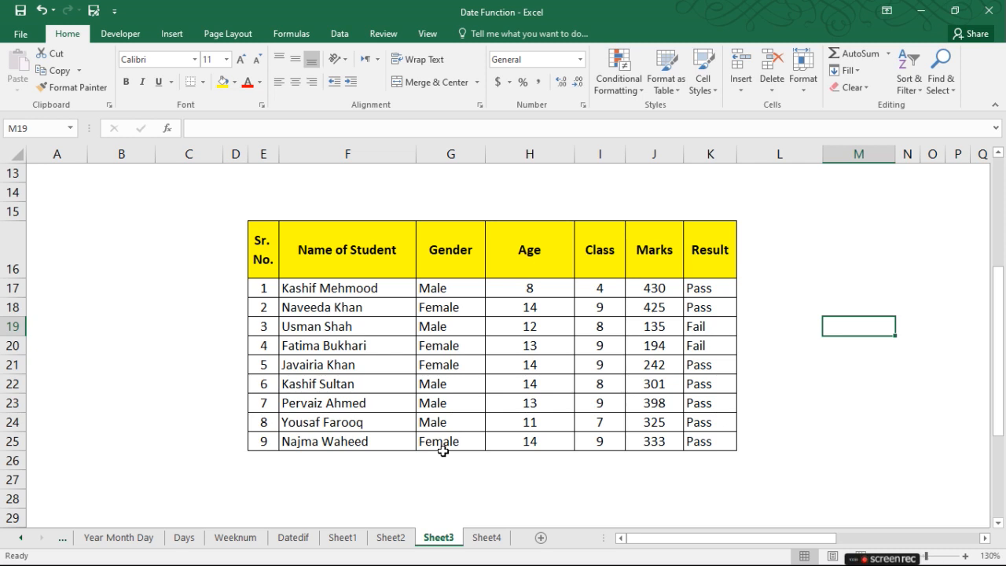
Move the Gender, Age, Class, Marks and Count headings from R16:V16 to M17:Q17, nearer the student table.
{"action": "scroll", "coordinate": [442, 450], "scroll_direction": "up", "scroll_amount": 3}
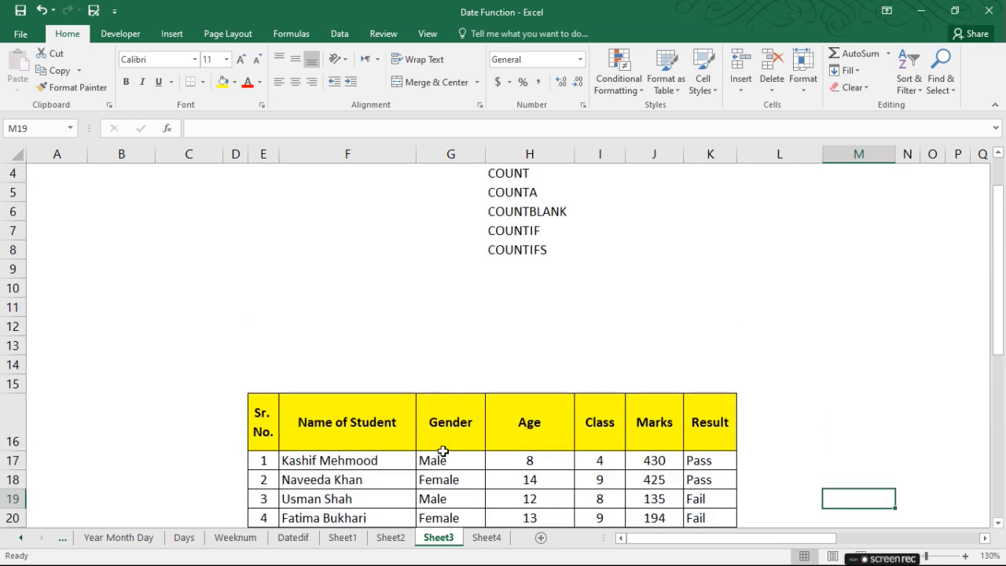
{"action": "scroll", "coordinate": [442, 450], "scroll_direction": "down", "scroll_amount": 2}
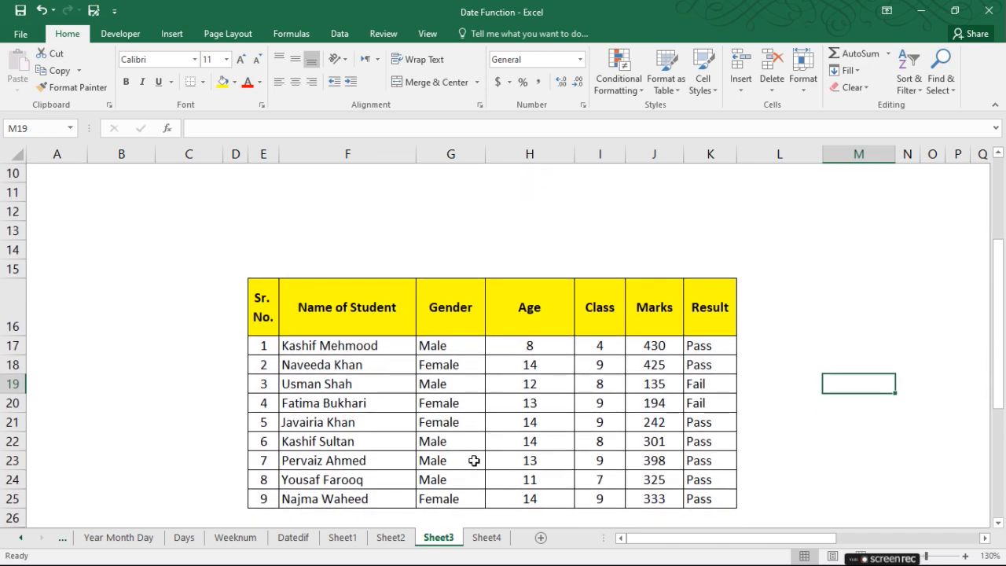
{"action": "left_click_drag", "start_coordinate": [683, 541], "coordinate": [722, 541]}
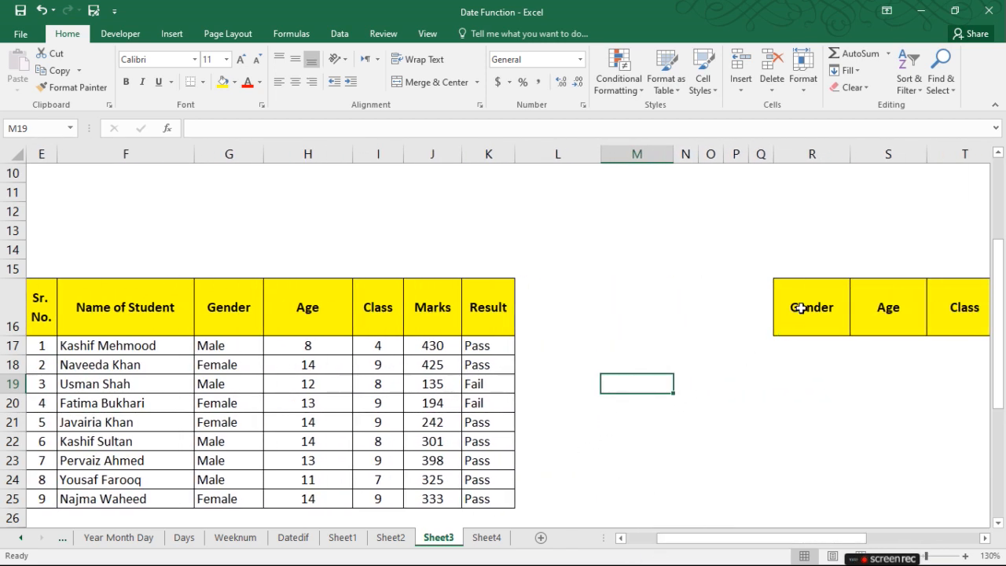
{"action": "scroll", "coordinate": [793, 311], "scroll_direction": "down", "scroll_amount": 1}
{"action": "left_click", "coordinate": [816, 261]}
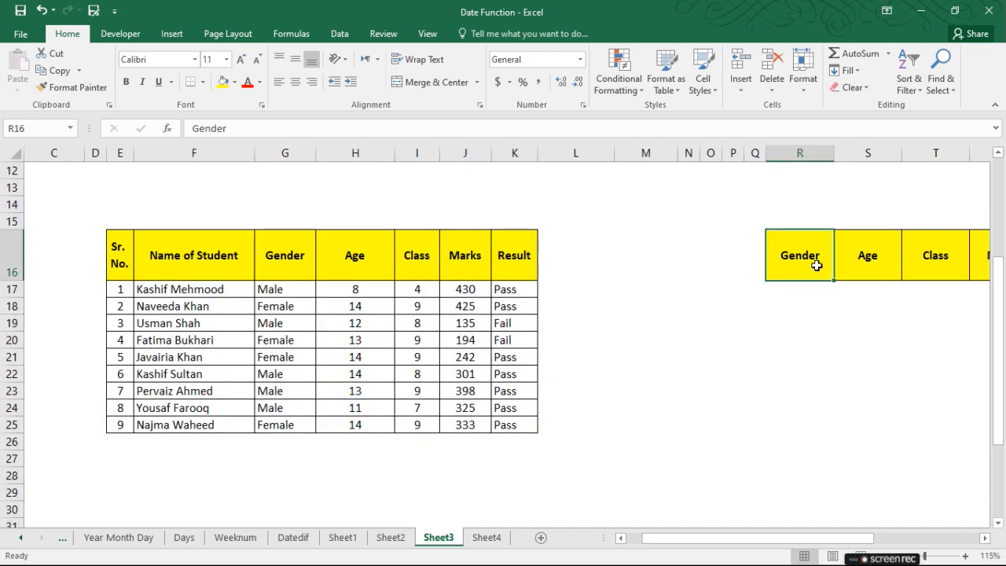
{"action": "left_click_drag", "start_coordinate": [816, 266], "coordinate": [817, 266]}
{"action": "key", "text": "ctrl+q"}
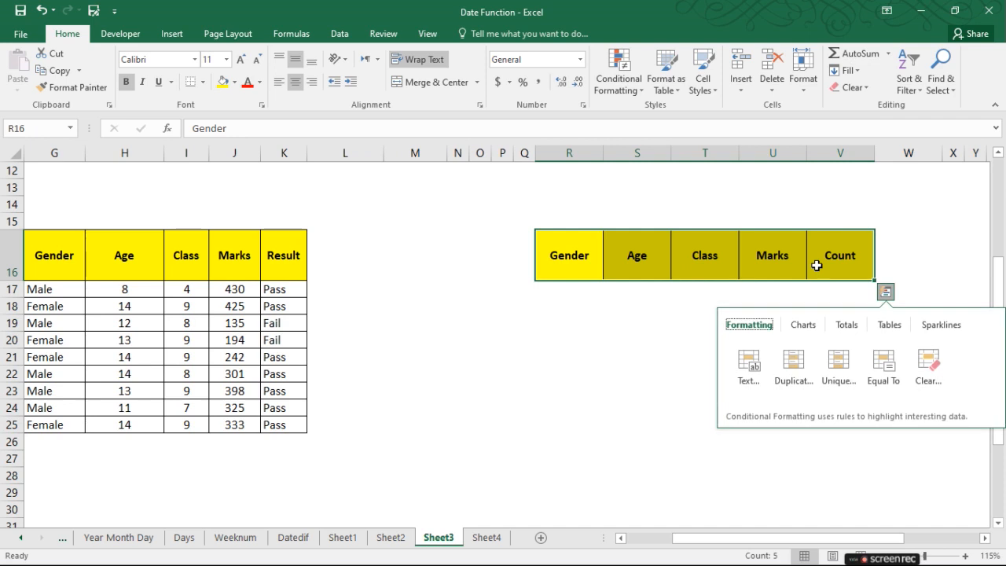
{"action": "key", "text": "Escape"}
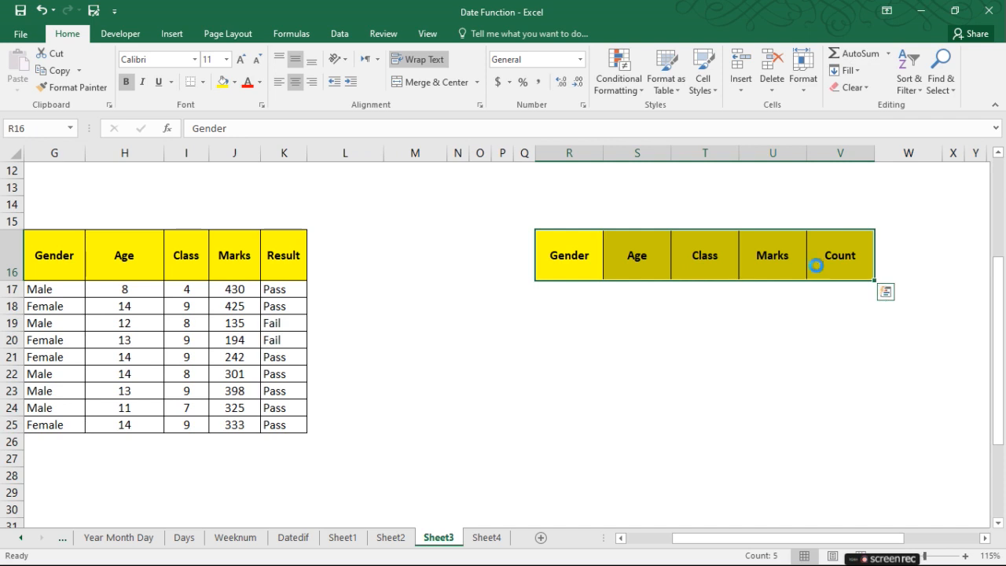
{"action": "key", "text": "ctrl+c"}
{"action": "key", "text": "Down"}
{"action": "key", "text": "Left"}
{"action": "key", "text": "Left"}
{"action": "key", "text": "Left"}
{"action": "key", "text": "Left"}
{"action": "key", "text": "Left"}
{"action": "key", "text": "Left"}
{"action": "key", "text": "Left"}
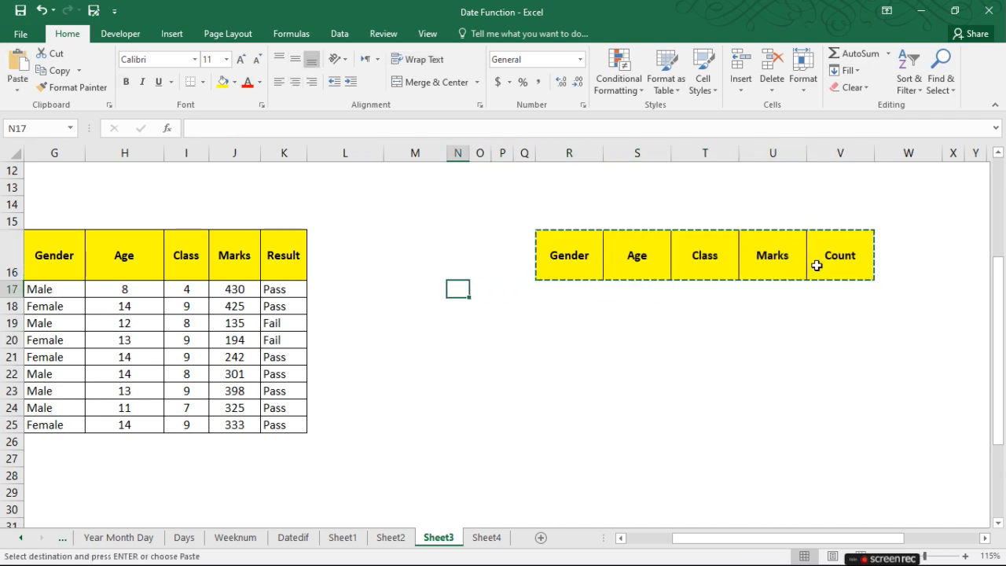
{"action": "key", "text": "Right"}
{"action": "key", "text": "Right"}
{"action": "key", "text": "Return"}
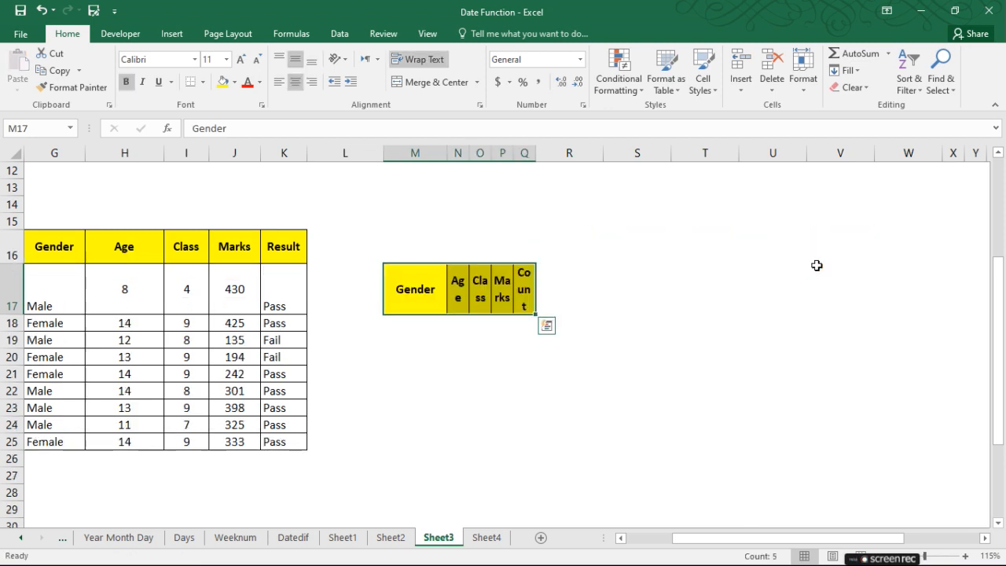
Widen columns M to Q equally so each moved heading fits on one line.
{"action": "left_click_drag", "start_coordinate": [414, 152], "coordinate": [573, 154]}
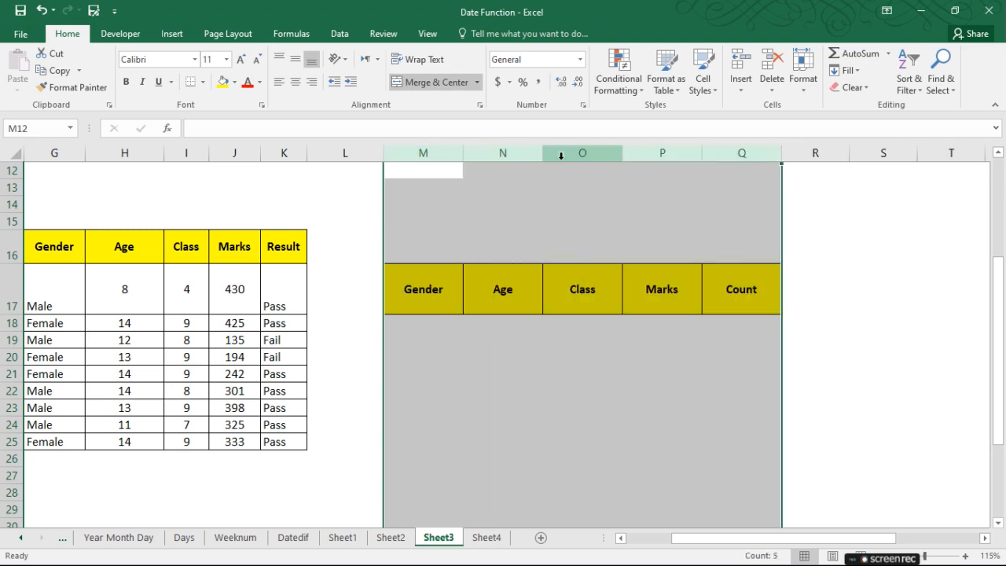
{"action": "left_click", "coordinate": [543, 358]}
{"action": "mouse_move", "coordinate": [674, 539]}
{"action": "left_mouse_down"}
{"action": "mouse_move", "coordinate": [631, 539]}
{"action": "mouse_move", "coordinate": [664, 539]}
{"action": "left_mouse_up"}
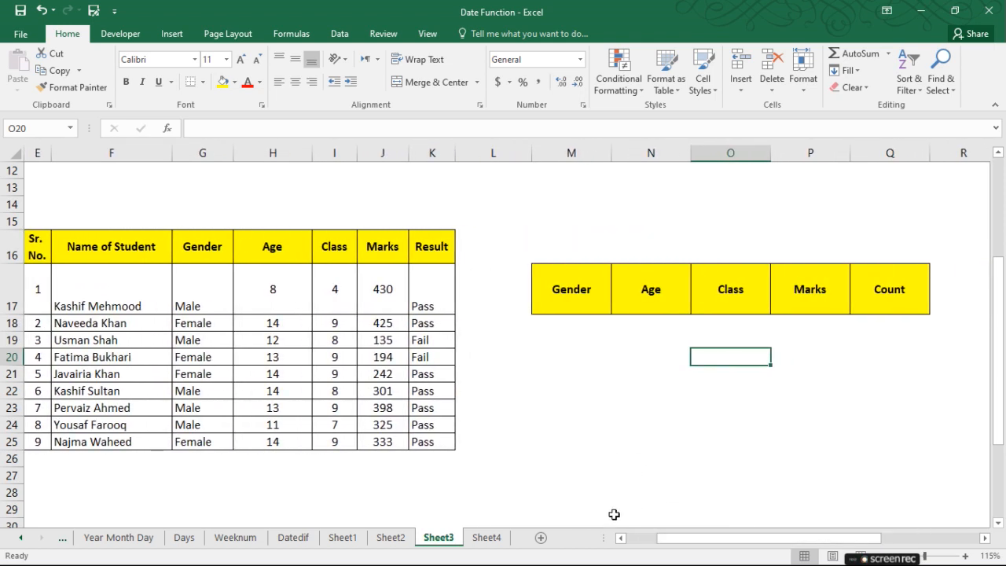
{"action": "left_click", "coordinate": [619, 538]}
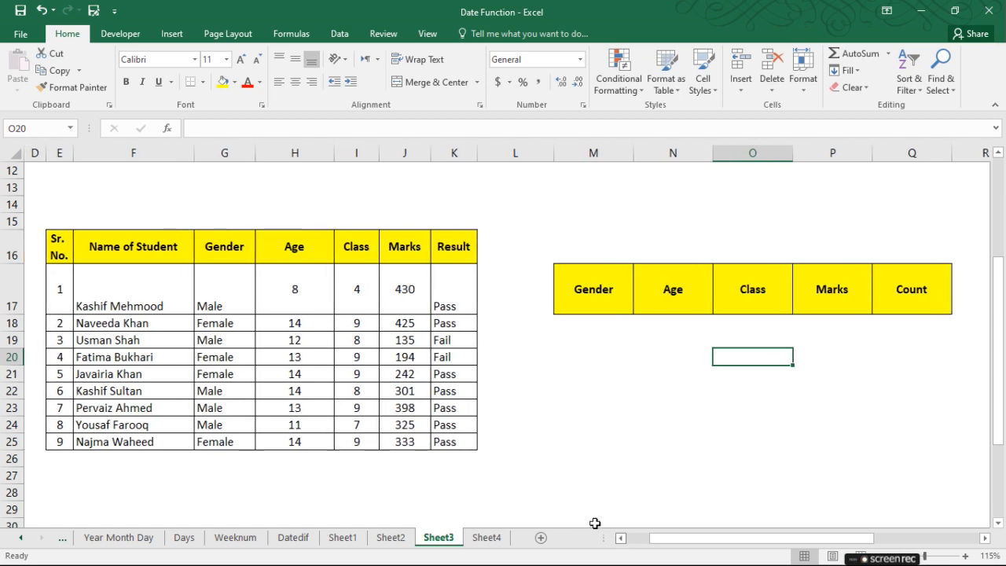
Move the headings in M17:Q17 up to row 16, level with the student table's header.
{"action": "left_click_drag", "start_coordinate": [579, 290], "coordinate": [891, 307]}
{"action": "key", "text": "ctrl+x"}
{"action": "key", "text": "Up"}
{"action": "key", "text": "ctrl+v"}
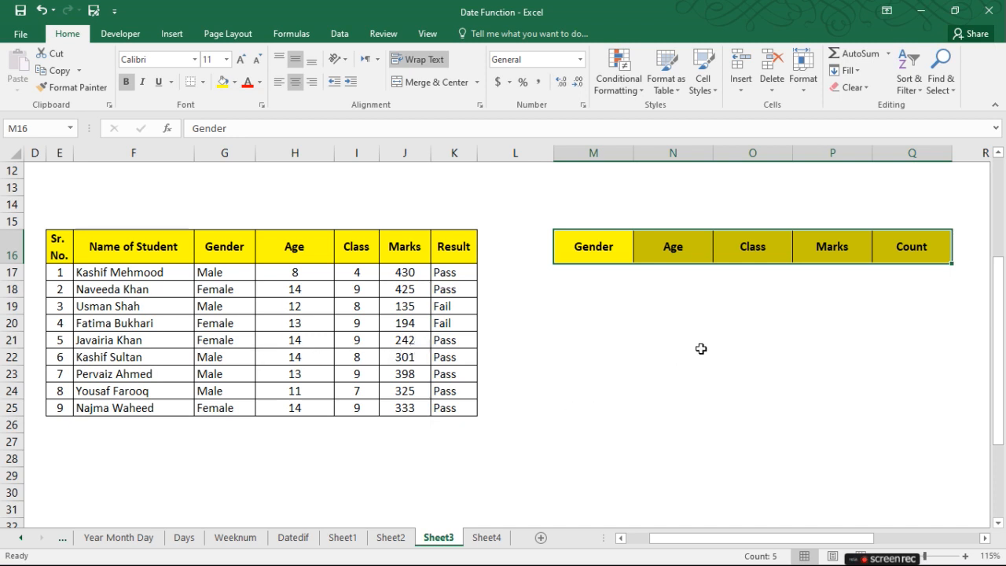
{"action": "left_click", "coordinate": [778, 305]}
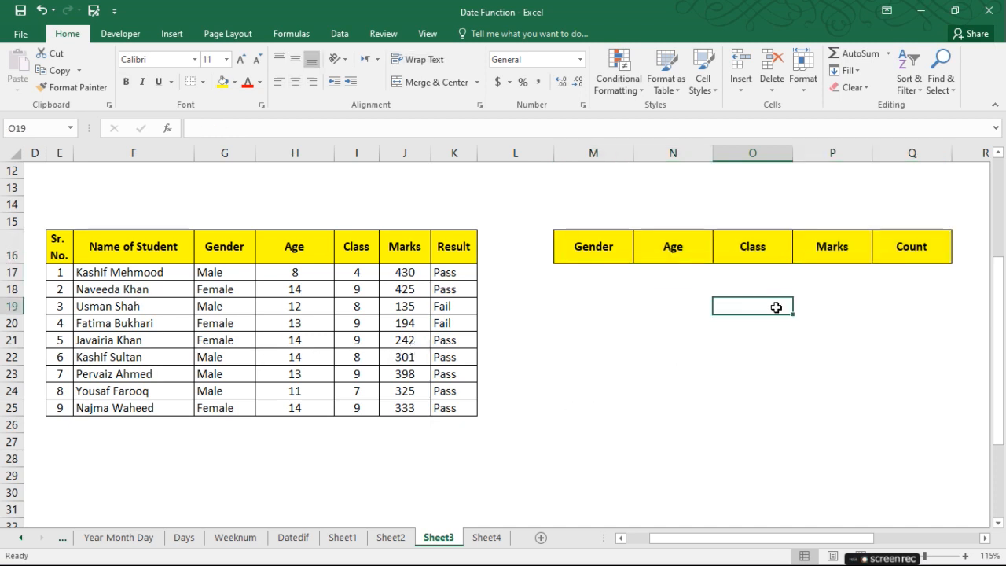
Insert a column between Marks and Count, and copy the student table's Result heading into Q16.
{"action": "left_click", "coordinate": [906, 271]}
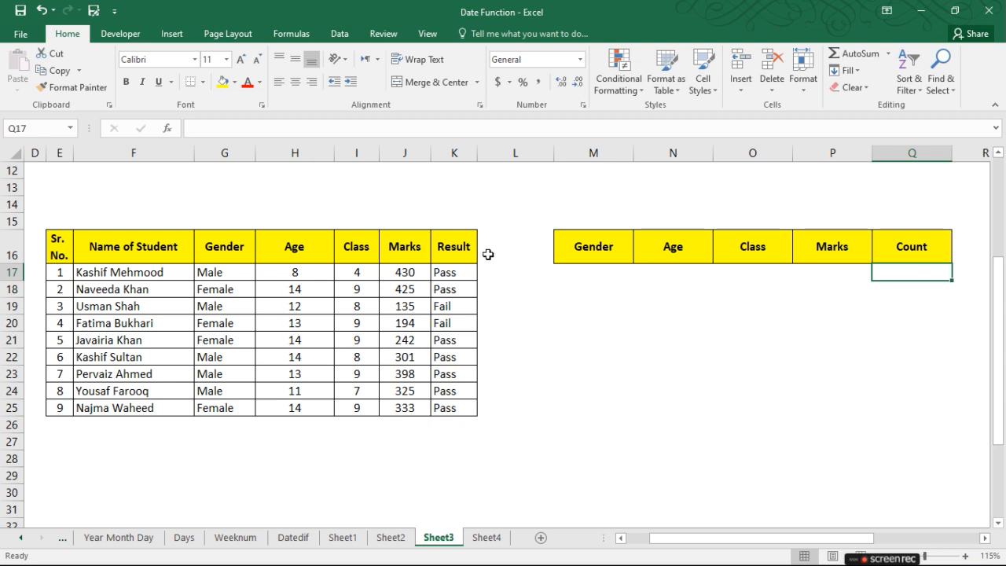
{"action": "left_click", "coordinate": [901, 143]}
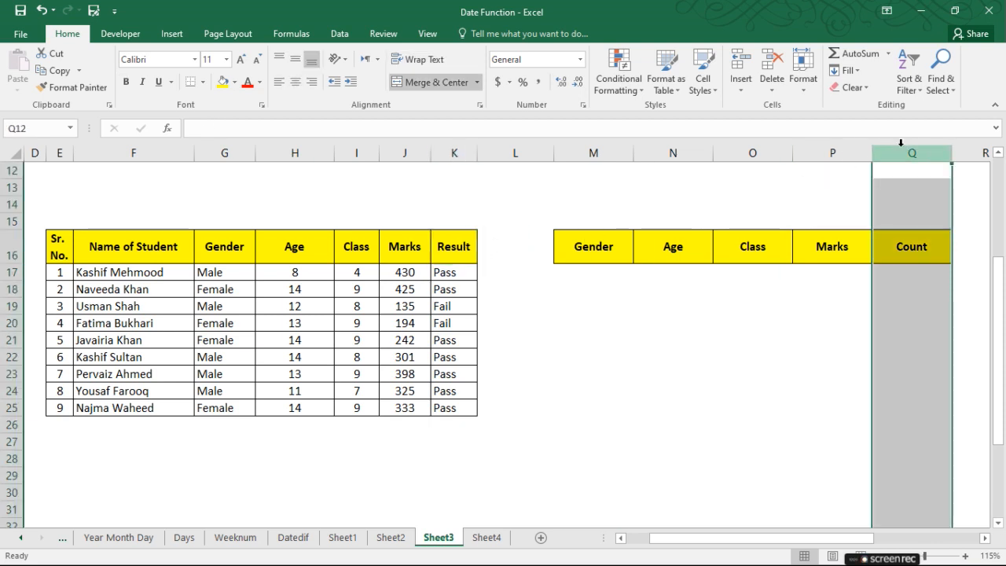
{"action": "key", "text": "ctrl+shift+plus"}
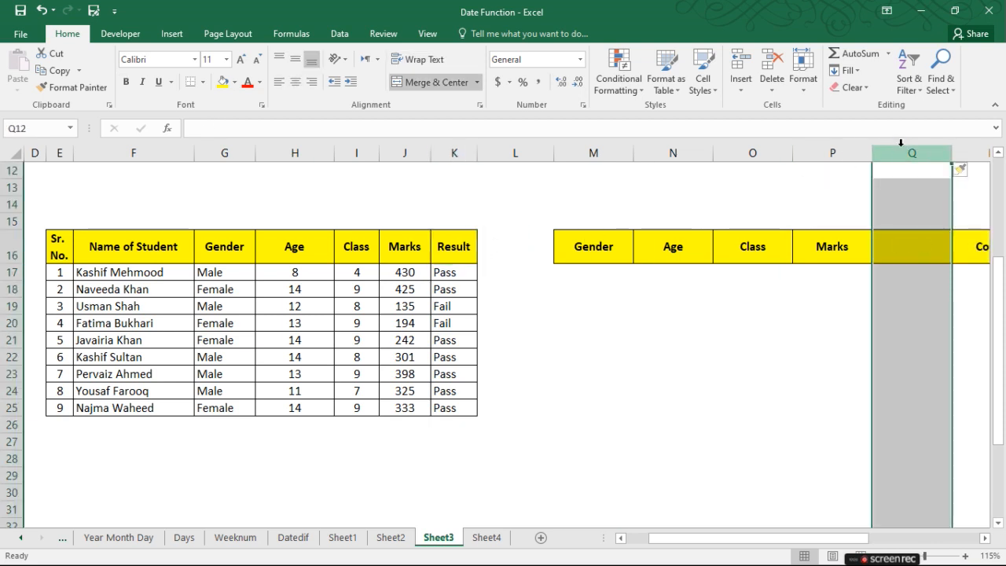
{"action": "left_click", "coordinate": [444, 250]}
{"action": "key", "text": "ctrl+c"}
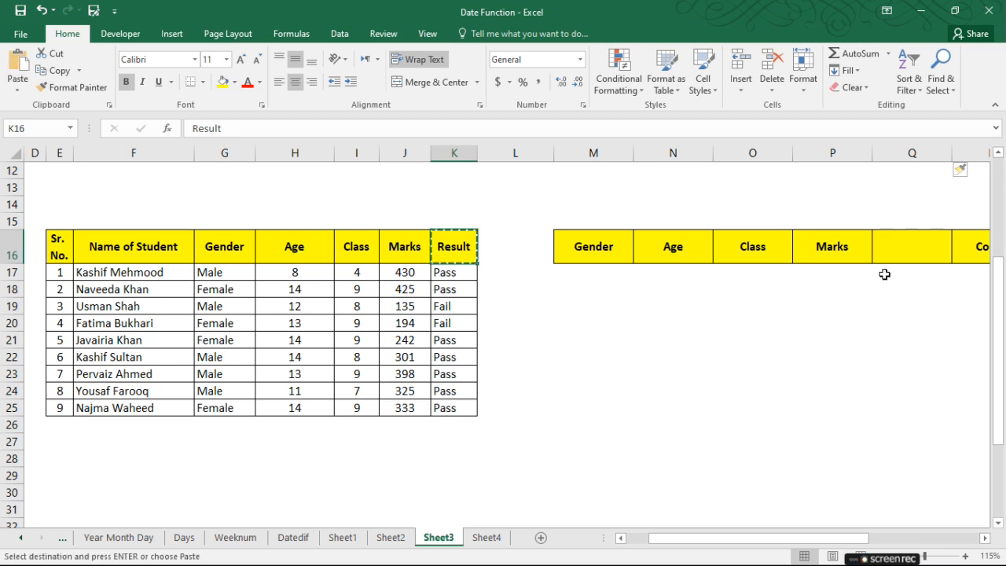
{"action": "left_click", "coordinate": [905, 253]}
{"action": "key", "text": "Return"}
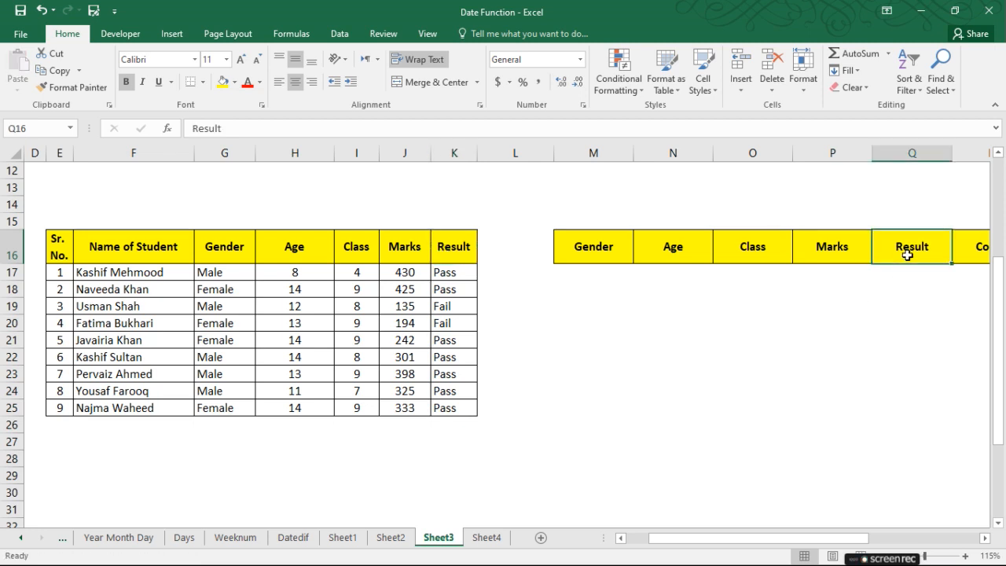
Narrow the empty column L so the headings from Gender to Count sit close beside the student table.
{"action": "left_click", "coordinate": [984, 538]}
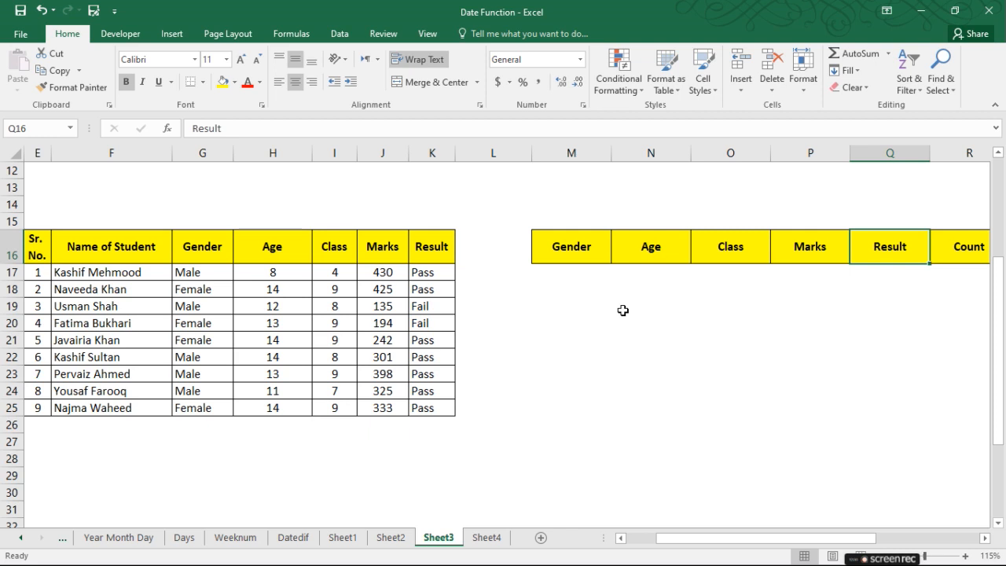
{"action": "left_click", "coordinate": [561, 251]}
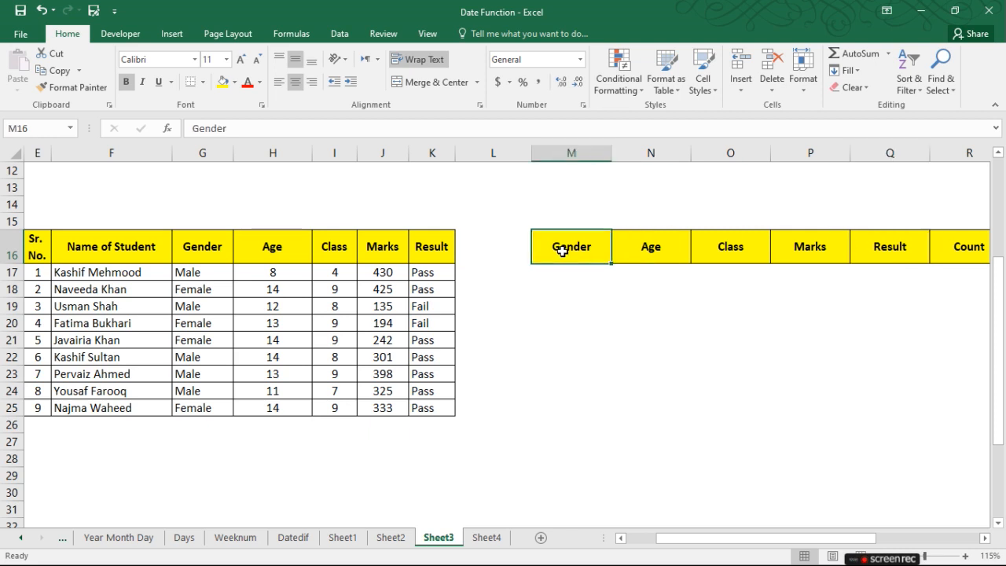
{"action": "key", "text": "shift+Right"}
{"action": "key", "text": "shift+Right"}
{"action": "key", "text": "shift+Right"}
{"action": "key", "text": "Down"}
{"action": "key", "text": "Down"}
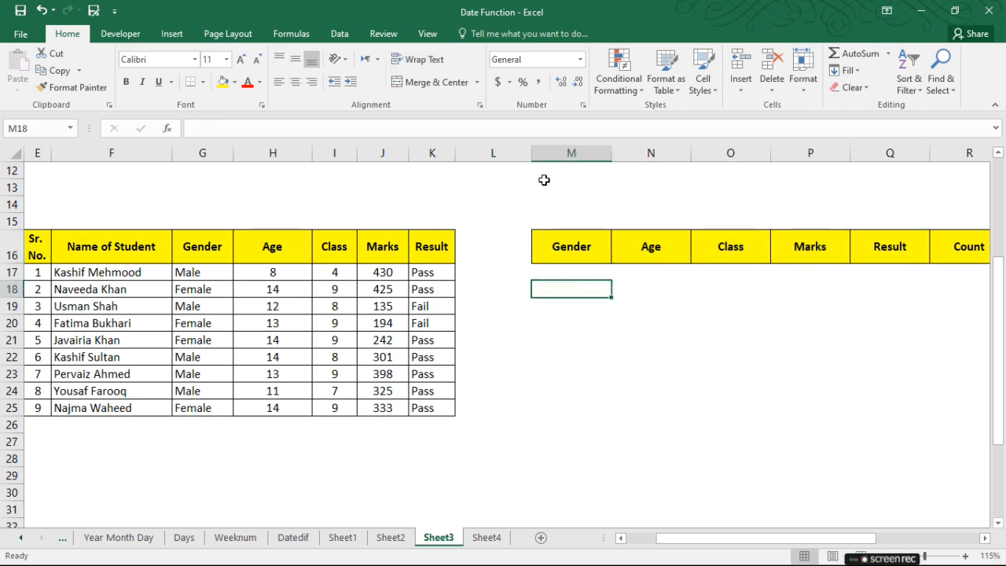
{"action": "left_click_drag", "start_coordinate": [532, 153], "coordinate": [483, 159]}
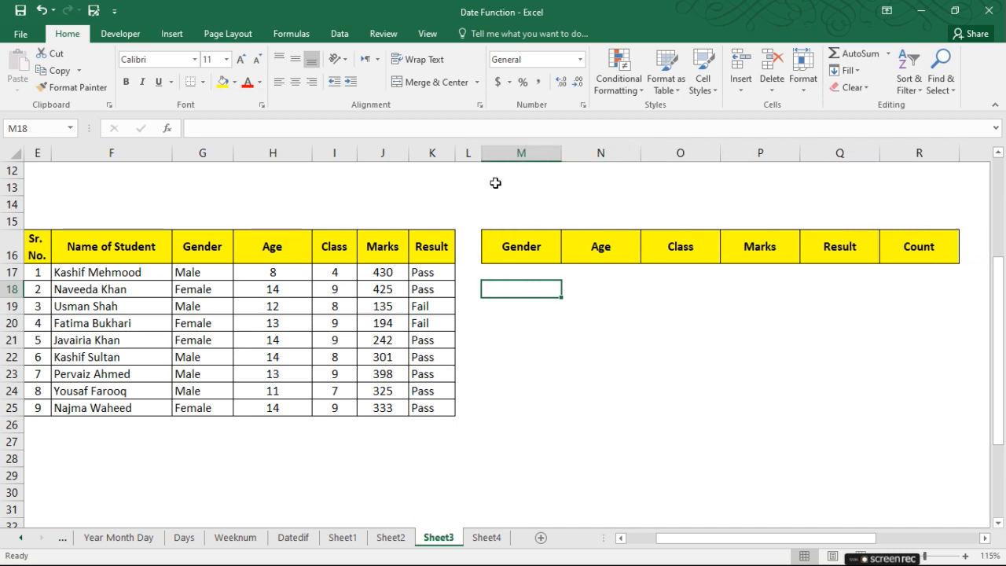
{"action": "left_click", "coordinate": [620, 538]}
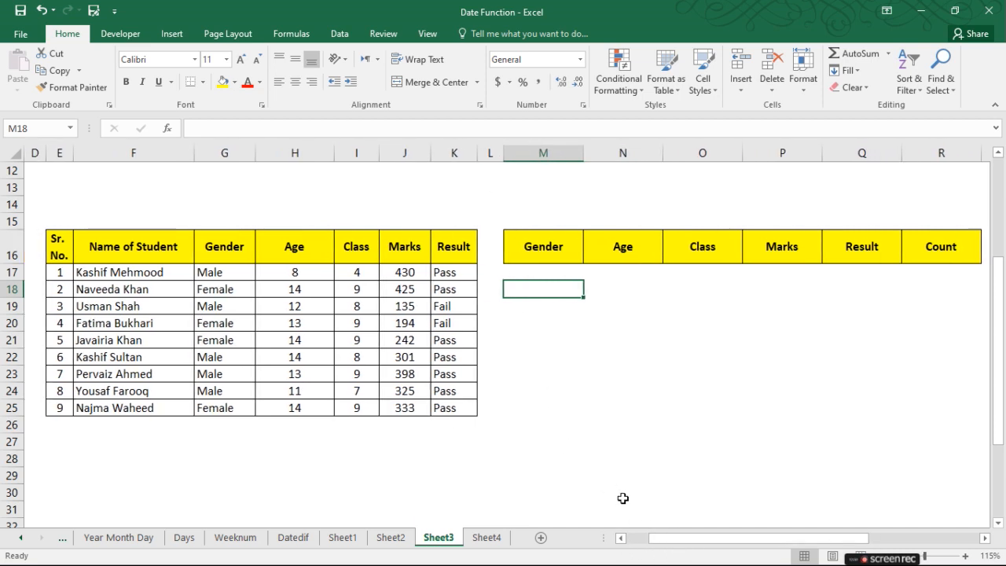
Start a COUNTIFS formula in R17 under Count, using the Gender range G17:G25 with criterion cell M17.
{"action": "key", "text": "Right"}
{"action": "key", "text": "Right"}
{"action": "key", "text": "Right"}
{"action": "key", "text": "Right"}
{"action": "key", "text": "Right"}
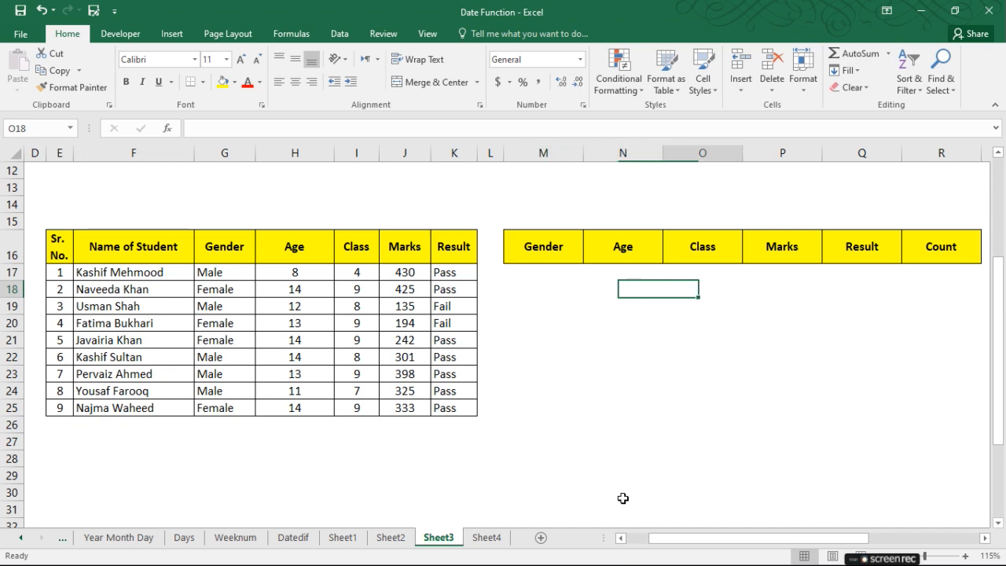
{"action": "key", "text": "Up"}
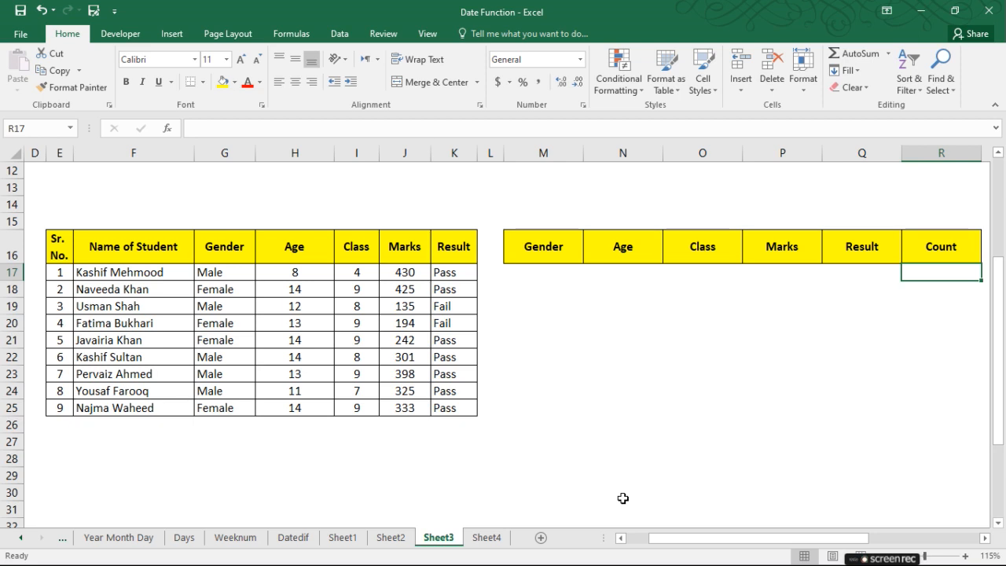
{"action": "type", "text": "=c"}
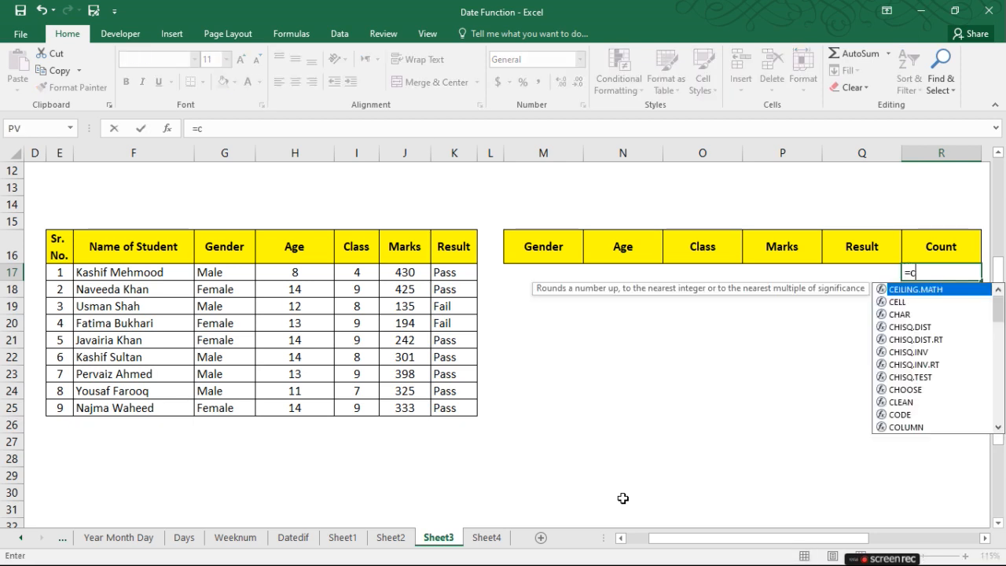
{"action": "type", "text": "ountifs"}
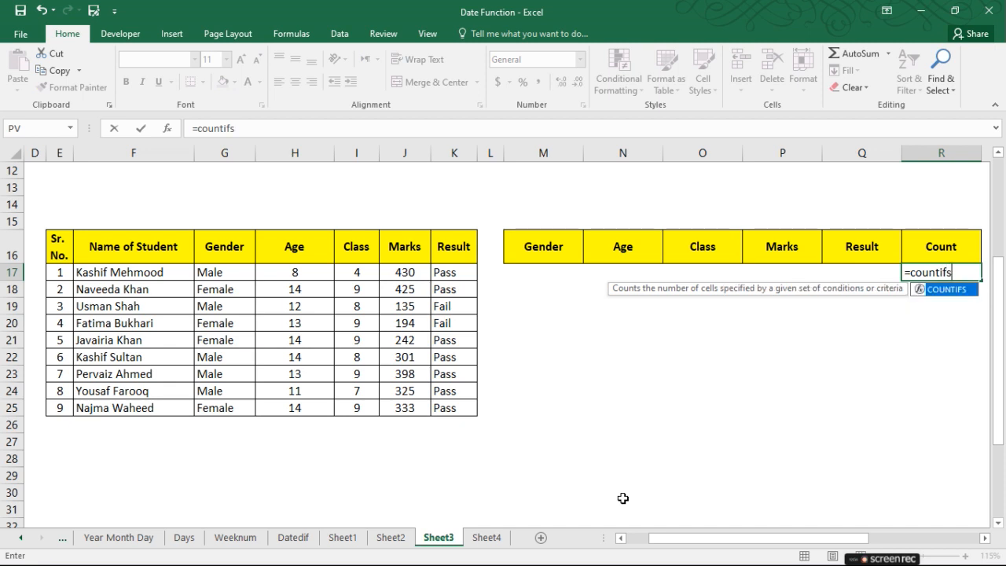
{"action": "key", "text": "Tab"}
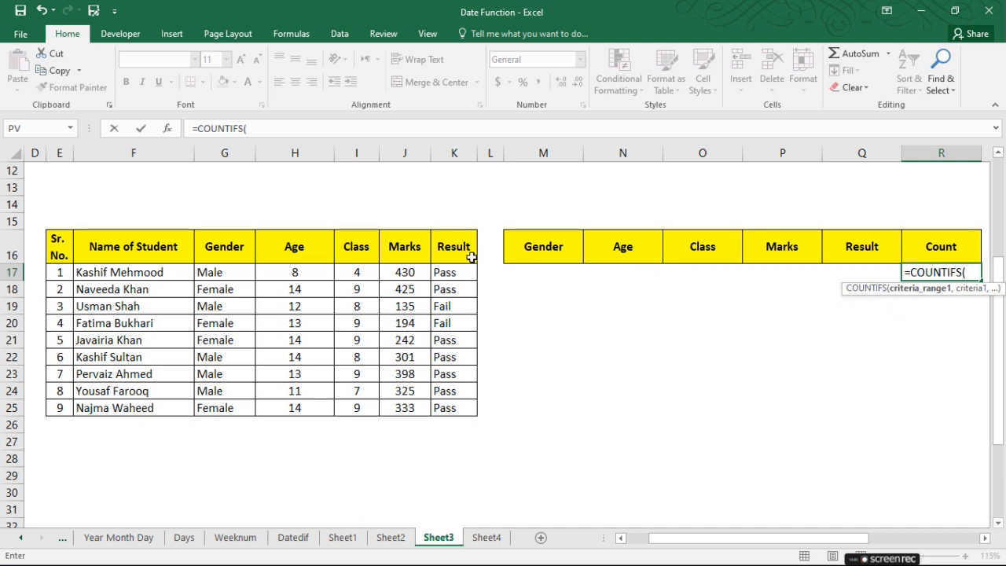
{"action": "left_click_drag", "start_coordinate": [229, 272], "coordinate": [229, 404]}
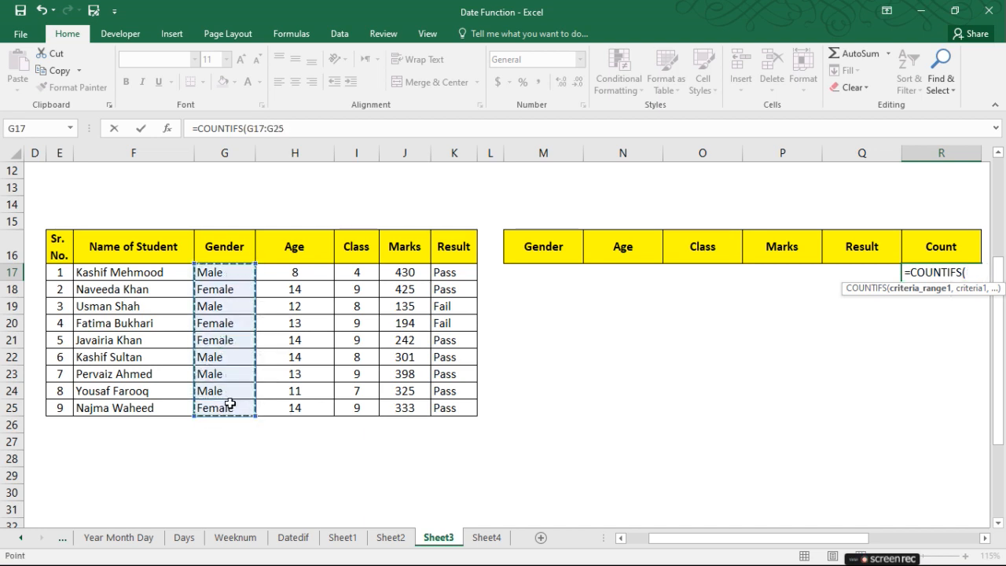
{"action": "type", "text": ","}
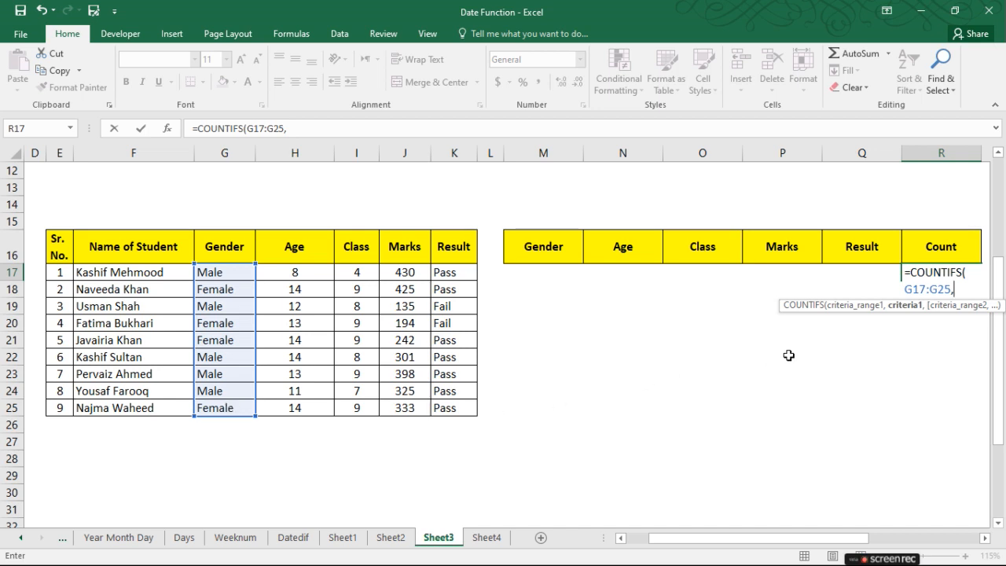
{"action": "left_click", "coordinate": [540, 273]}
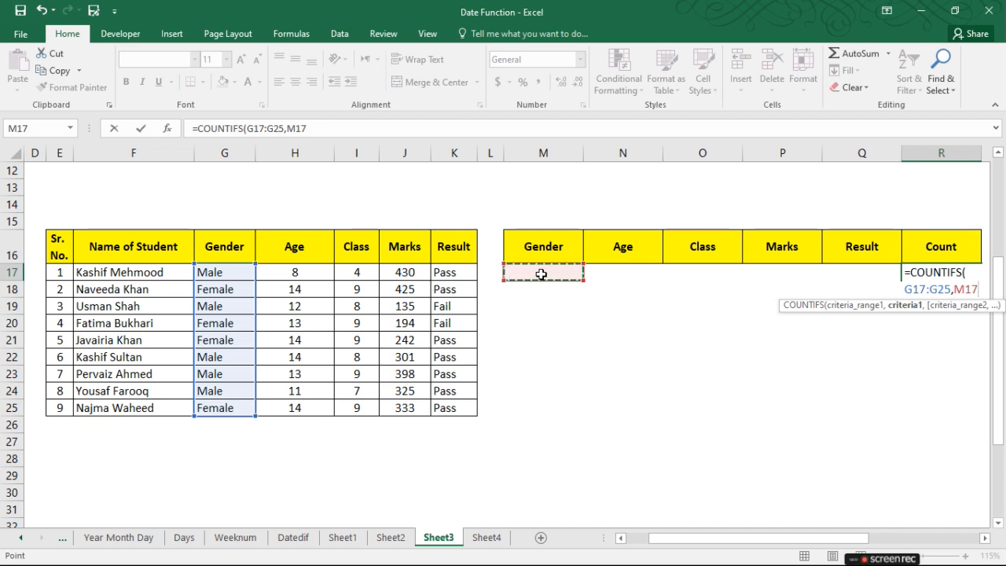
{"action": "type", "text": ","}
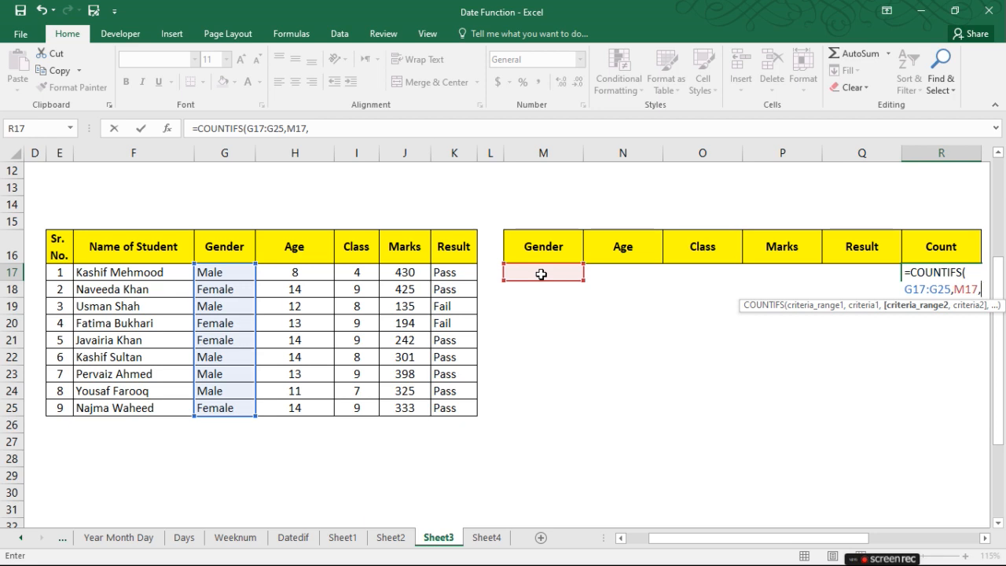
Complete the COUNTIFS formula in R17 with the Class range I17:I25 and criterion cell O17.
{"action": "left_click_drag", "start_coordinate": [358, 272], "coordinate": [350, 410]}
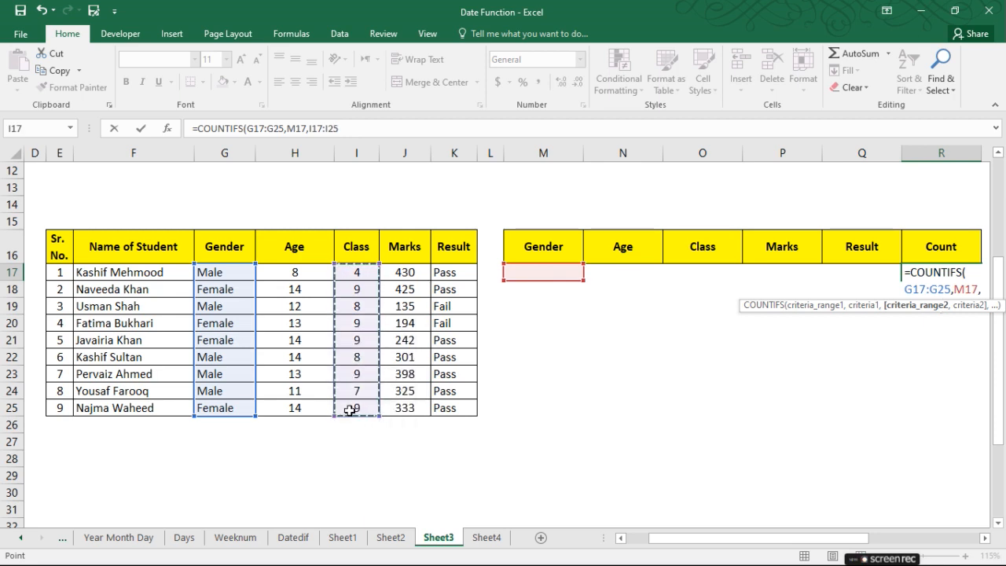
{"action": "type", "text": ","}
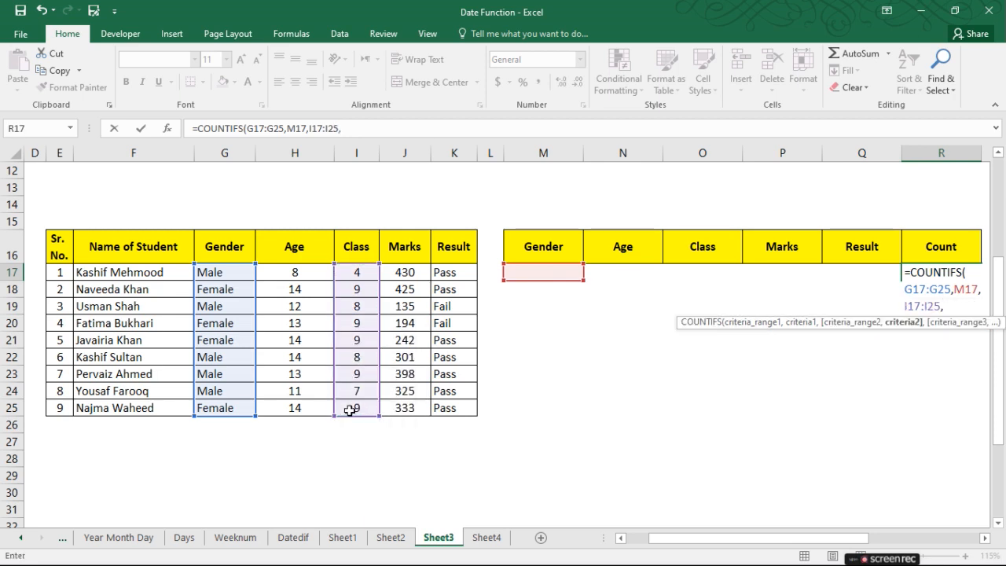
{"action": "left_click", "coordinate": [695, 269]}
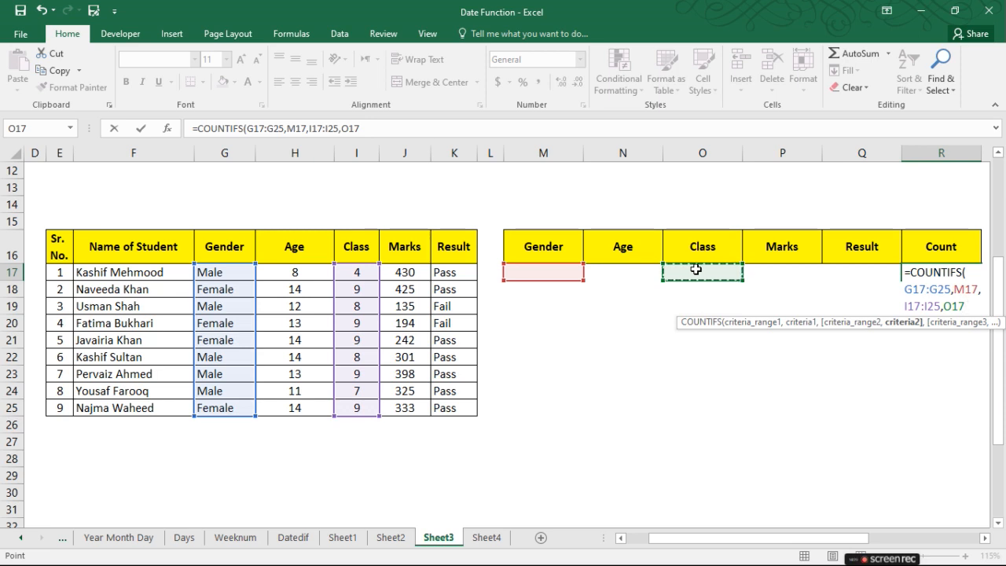
{"action": "type", "text": ")"}
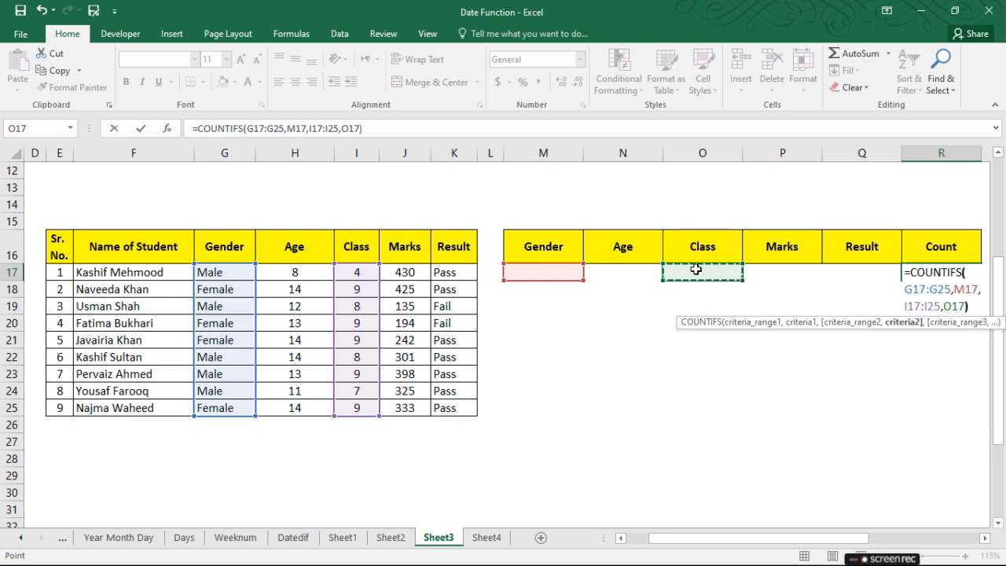
{"action": "key", "text": "Return"}
{"action": "key", "text": "Up"}
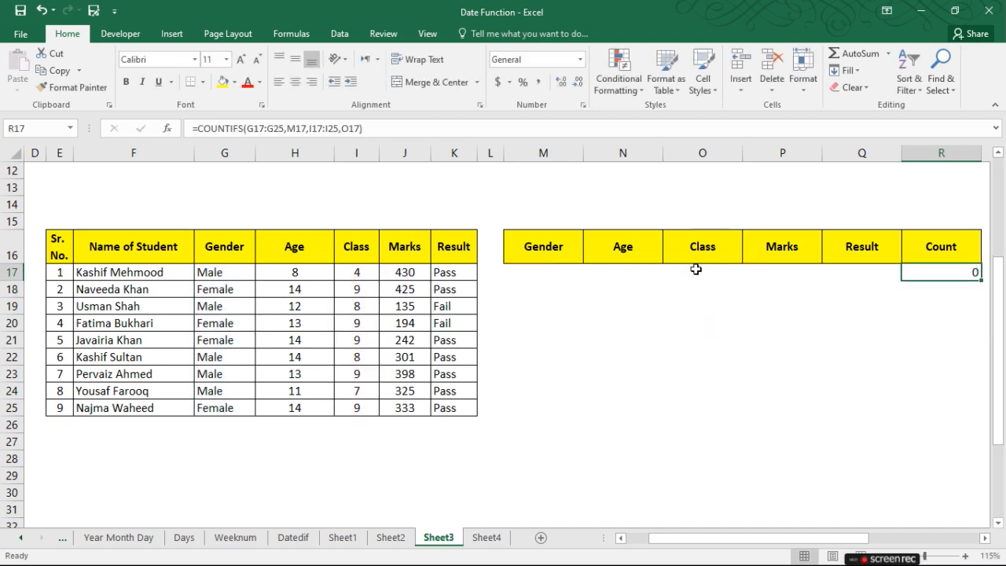
Enter the criteria Male in M17 under Gender and 9 in O17 under Class.
{"action": "key", "text": "Left"}
{"action": "key", "text": "Left"}
{"action": "key", "text": "Left"}
{"action": "key", "text": "Left"}
{"action": "key", "text": "Left"}
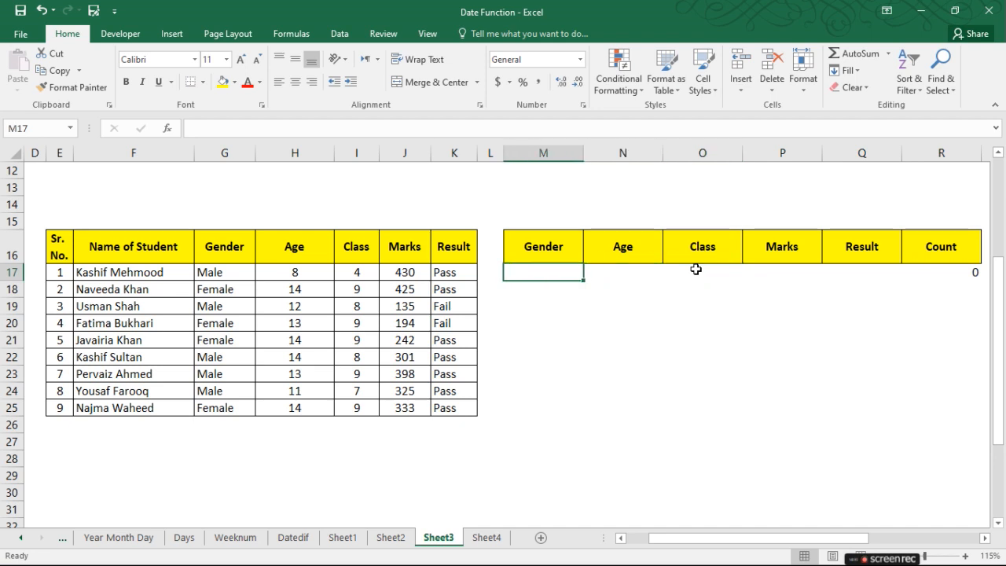
{"action": "type", "text": "Male"}
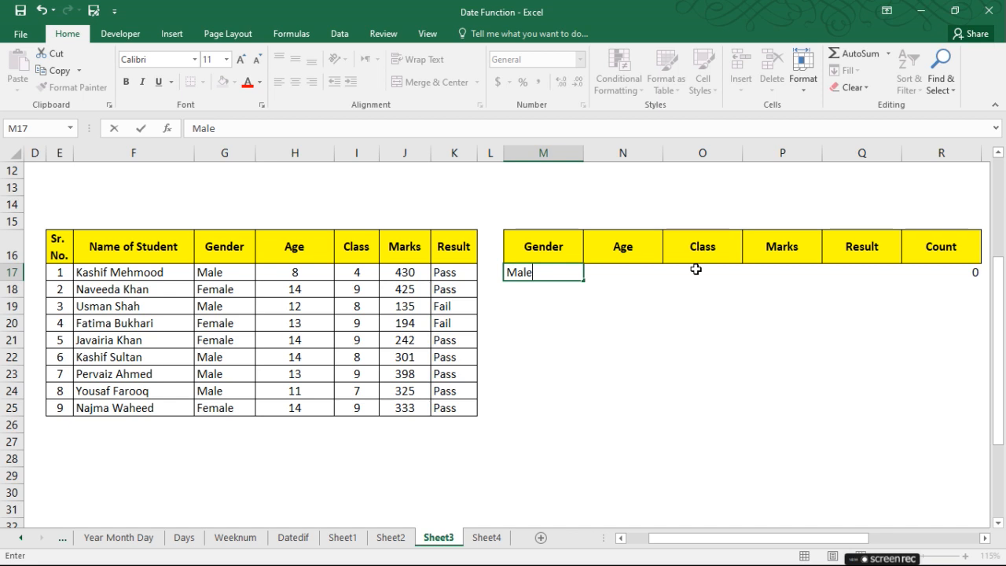
{"action": "key", "text": "Right"}
{"action": "key", "text": "Right"}
{"action": "type", "text": "9"}
{"action": "key", "text": "Return"}
Check the Class 9 rows in the student table and change the Gender criterion in M17 to Female.
{"action": "left_click", "coordinate": [695, 269]}
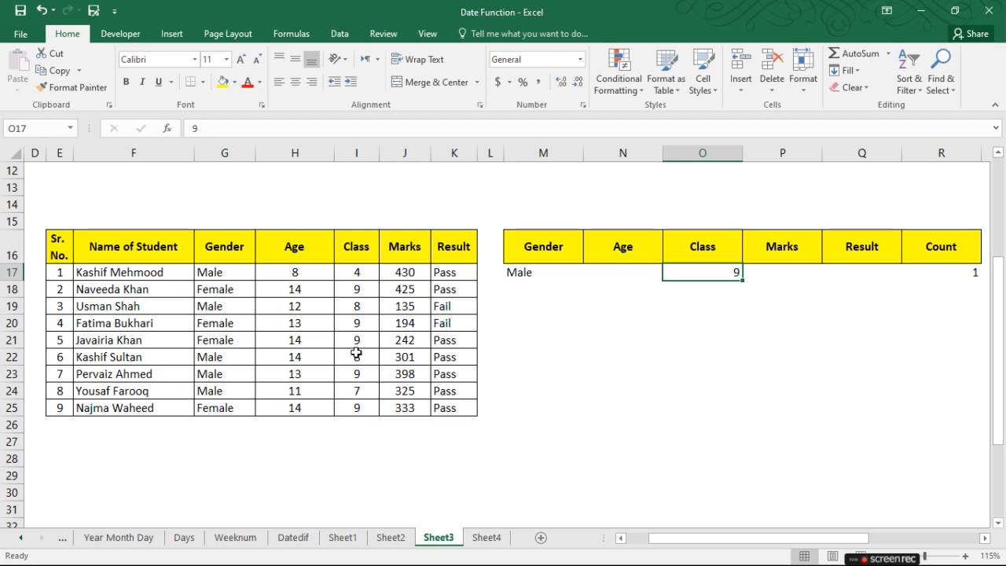
{"action": "left_click", "coordinate": [357, 322]}
{"action": "left_click", "coordinate": [358, 288]}
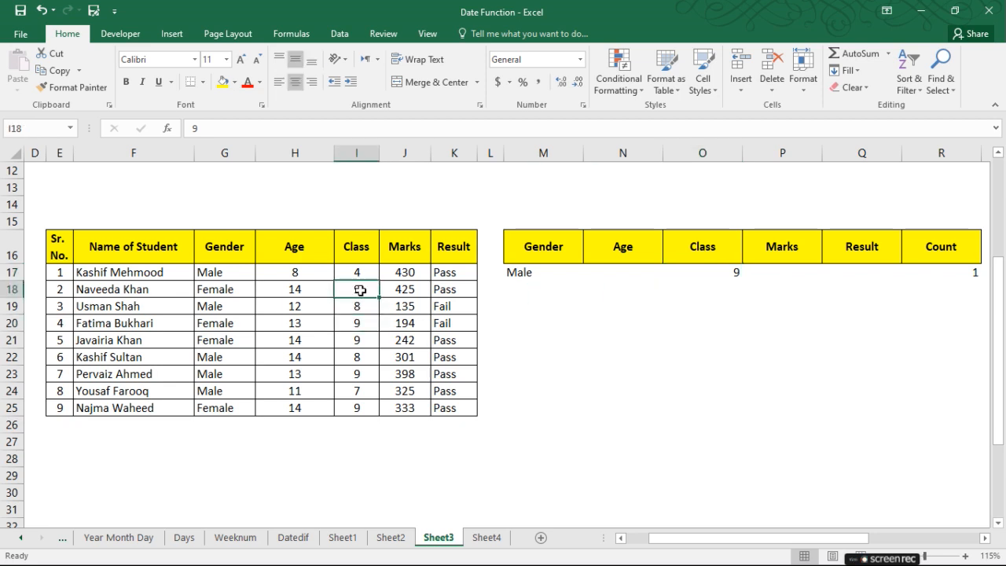
{"action": "left_click", "coordinate": [531, 274]}
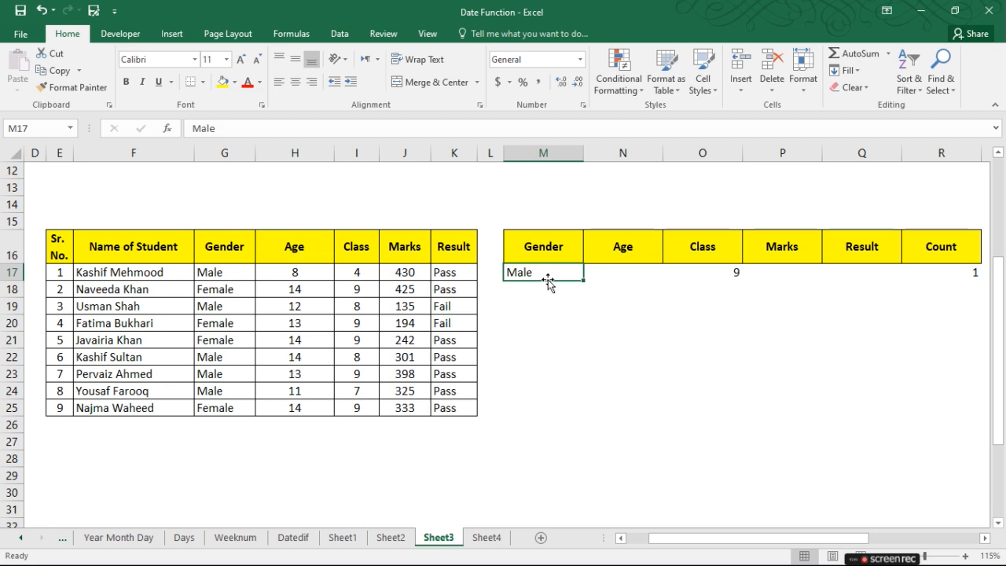
{"action": "type", "text": "F"}
{"action": "key", "text": "Return"}
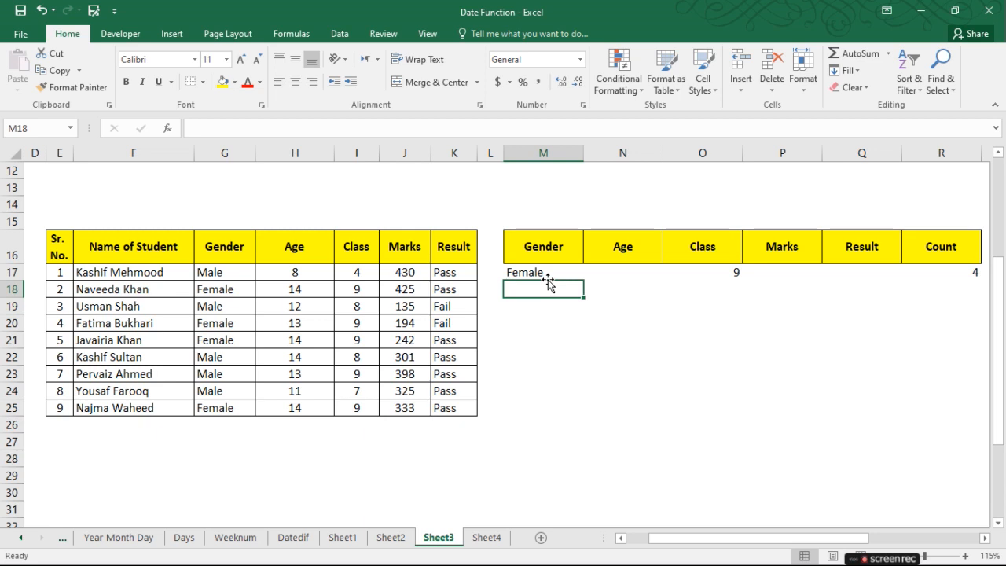
Clear the Gender and Class criteria from M17:O17.
{"action": "key", "text": "Up"}
{"action": "key", "text": "Right"}
{"action": "key", "text": "Right"}
{"action": "key", "text": "Right"}
{"action": "key", "text": "Right"}
{"action": "key", "text": "Right"}
{"action": "key", "text": "Right"}
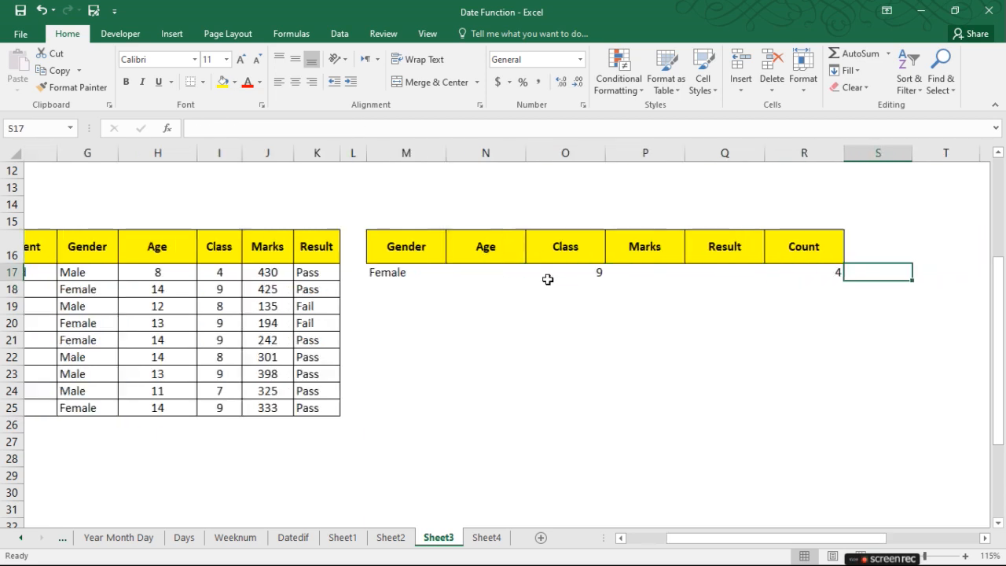
{"action": "key", "text": "Left"}
{"action": "key", "text": "Left"}
{"action": "key", "text": "Left"}
{"action": "key", "text": "Left"}
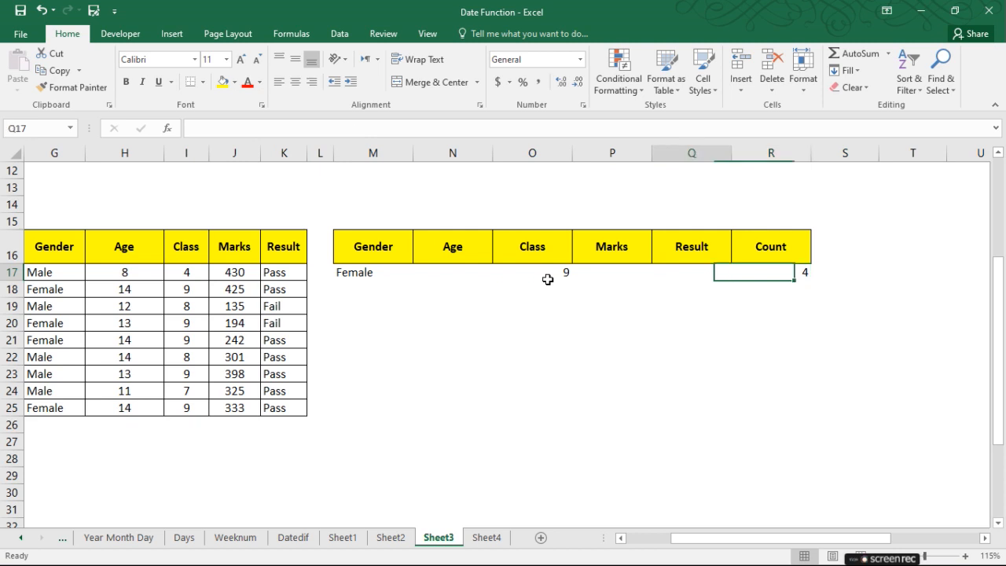
{"action": "key", "text": "shift+Left"}
{"action": "key", "text": "shift+Left"}
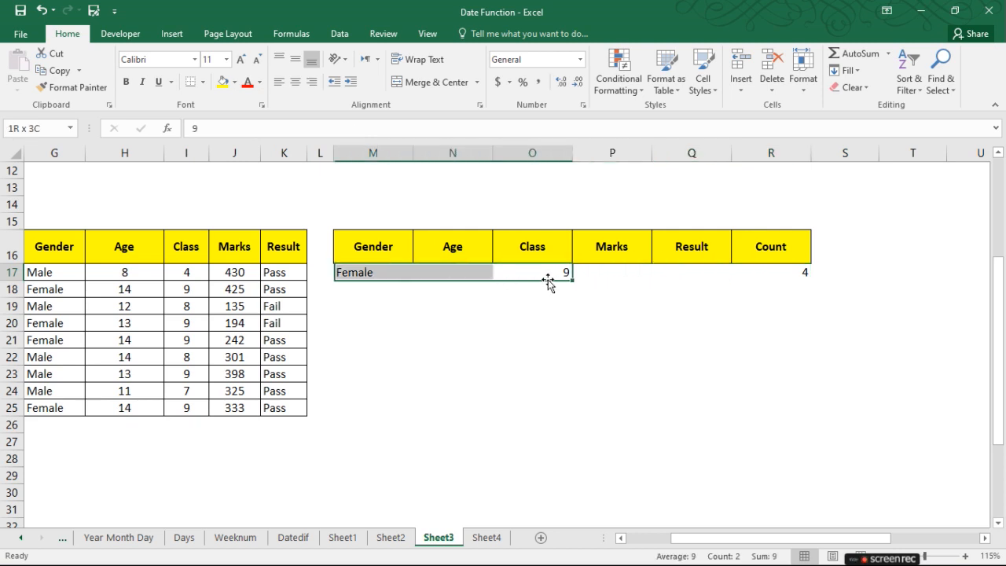
{"action": "key", "text": "Delete"}
{"action": "key", "text": "Left"}
{"action": "key", "text": "Left"}
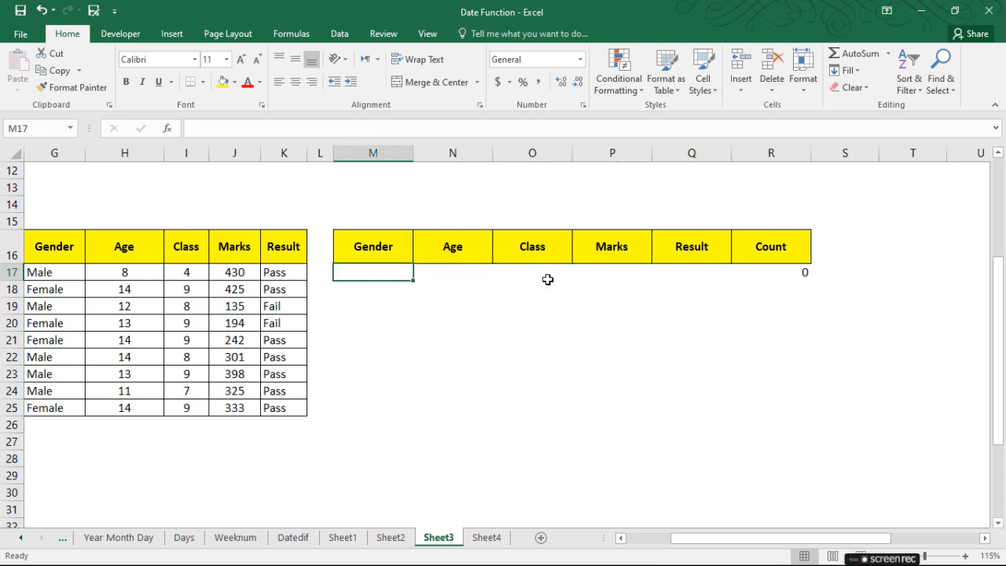
Delete the COUNTIFS formula from R17 under Count.
{"action": "key", "text": "Left"}
{"action": "key", "text": "Right"}
{"action": "key", "text": "Right"}
{"action": "key", "text": "Left"}
{"action": "key", "text": "Right"}
{"action": "key", "text": "Right"}
{"action": "key", "text": "Right"}
{"action": "key", "text": "Right"}
{"action": "key", "text": "Right"}
{"action": "key", "text": "Right"}
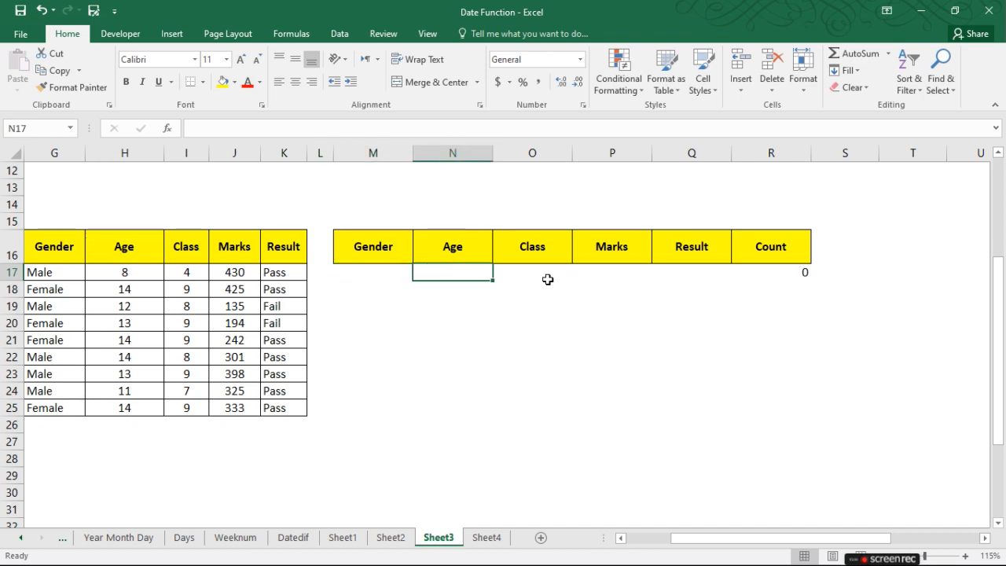
{"action": "key", "text": "Left"}
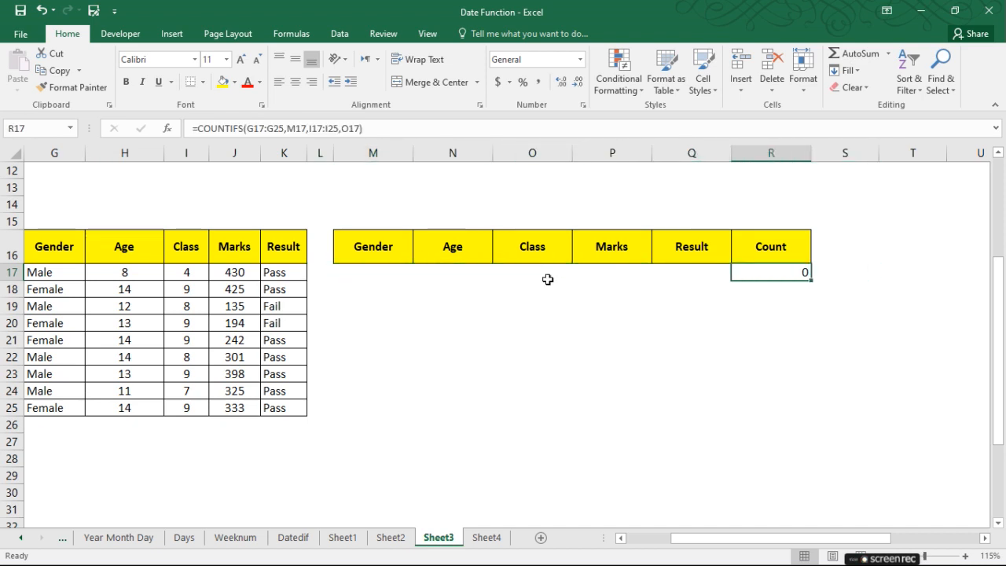
{"action": "key", "text": "Delete"}
{"action": "key", "text": "Left"}
{"action": "key", "text": "Left"}
{"action": "key", "text": "Left"}
{"action": "key", "text": "Left"}
{"action": "key", "text": "Left"}
{"action": "key", "text": "Left"}
{"action": "key", "text": "Left"}
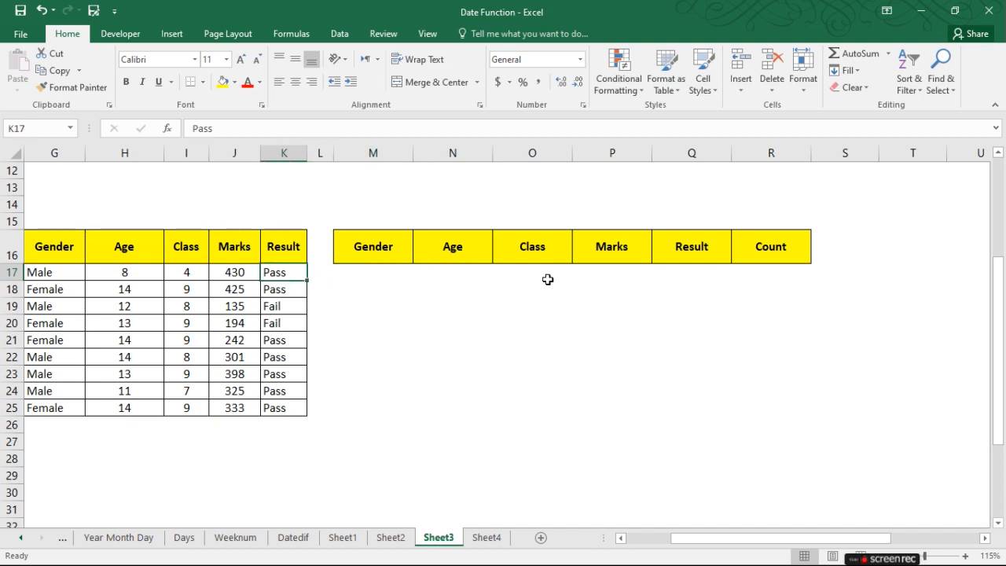
{"action": "key", "text": "Home"}
{"action": "key", "text": "Right"}
{"action": "key", "text": "Right"}
{"action": "key", "text": "Right"}
{"action": "key", "text": "Right"}
{"action": "key", "text": "Right"}
{"action": "key", "text": "Right"}
{"action": "key", "text": "Right"}
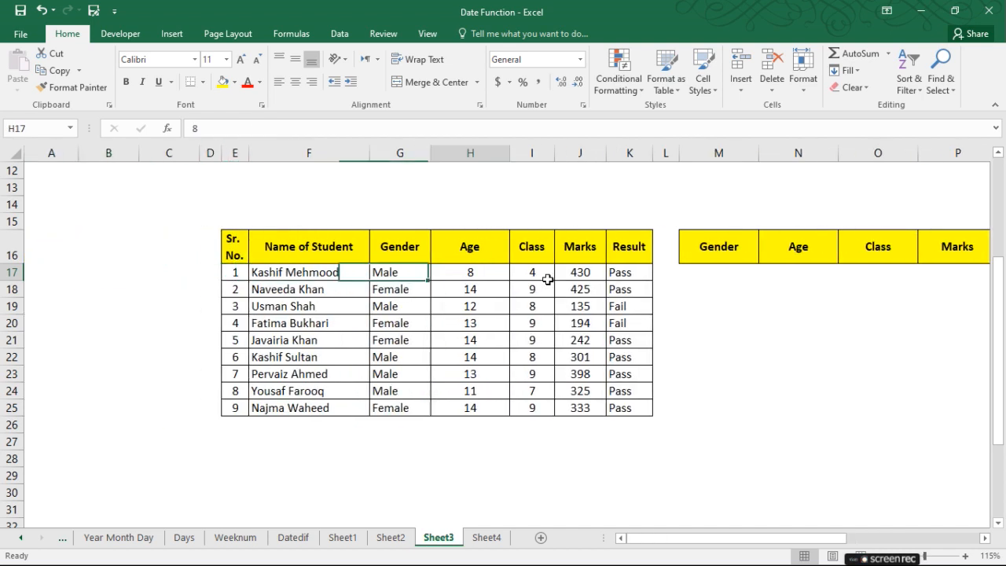
{"action": "key", "text": "Right"}
{"action": "key", "text": "Right"}
{"action": "key", "text": "Right"}
{"action": "key", "text": "Right"}
{"action": "key", "text": "Right"}
{"action": "key", "text": "Right"}
{"action": "key", "text": "Right"}
{"action": "key", "text": "Right"}
{"action": "key", "text": "Right"}
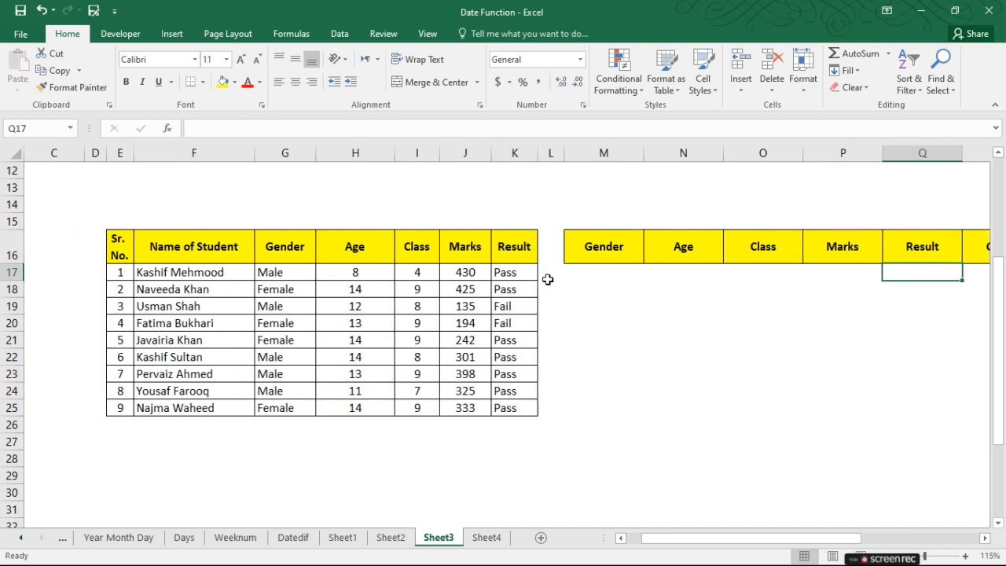
Delete the empty columns A to C in front of the student table.
{"action": "key", "text": "Home"}
{"action": "left_click_drag", "start_coordinate": [67, 156], "coordinate": [168, 169]}
{"action": "right_click", "coordinate": [180, 153]}
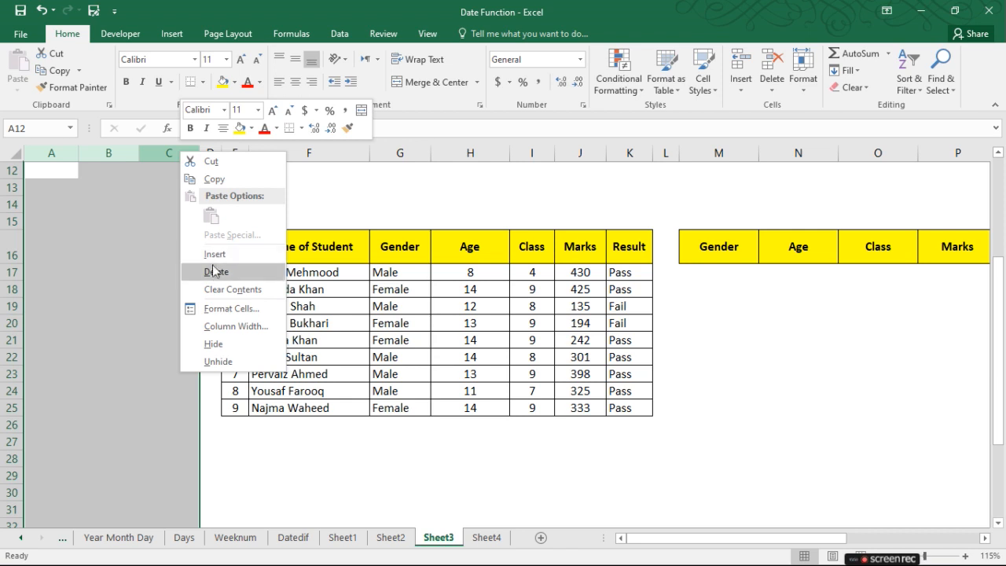
{"action": "left_click", "coordinate": [215, 272]}
Start a COUNTIF formula in O17 under Count, pairing the Gender range D17:D25 with criterion cell J17.
{"action": "left_click", "coordinate": [567, 276]}
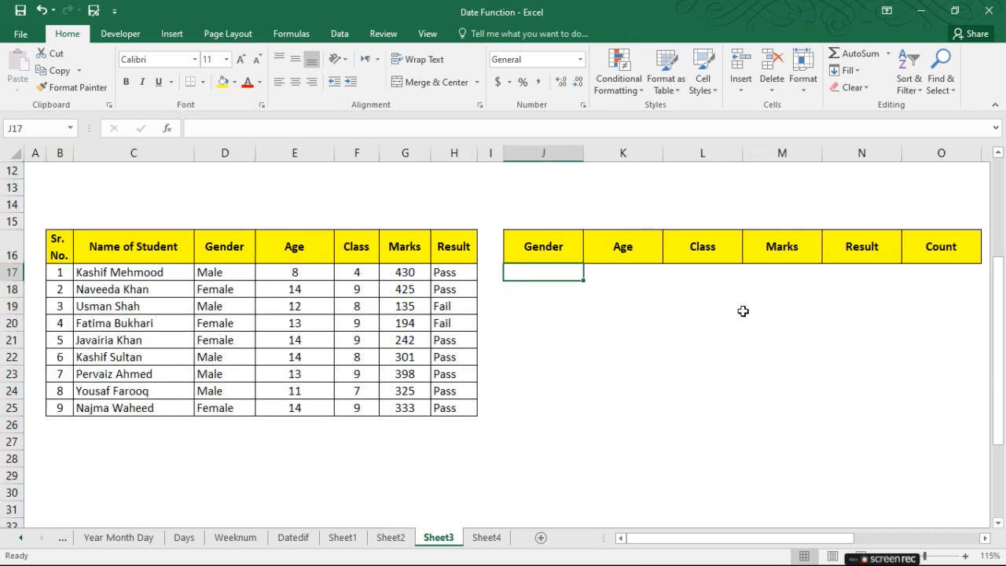
{"action": "key", "text": "Right"}
{"action": "key", "text": "Right"}
{"action": "key", "text": "Right"}
{"action": "key", "text": "Right"}
{"action": "key", "text": "Right"}
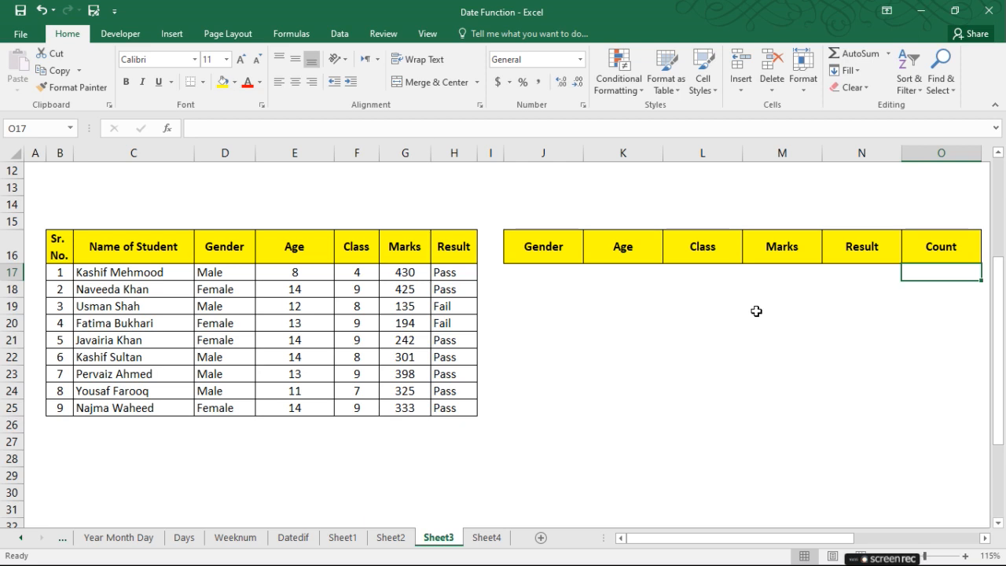
{"action": "type", "text": "="}
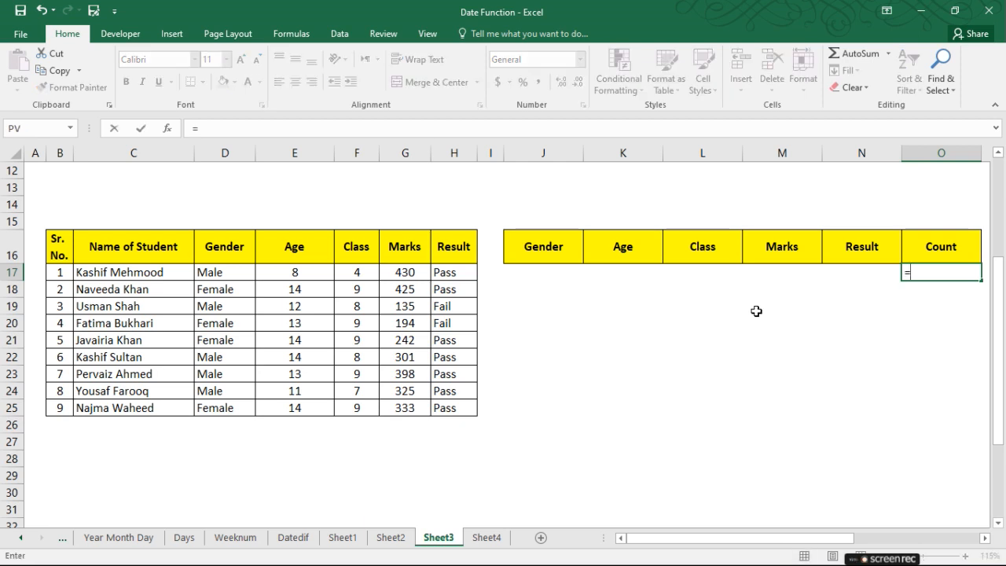
{"action": "type", "text": "cou"}
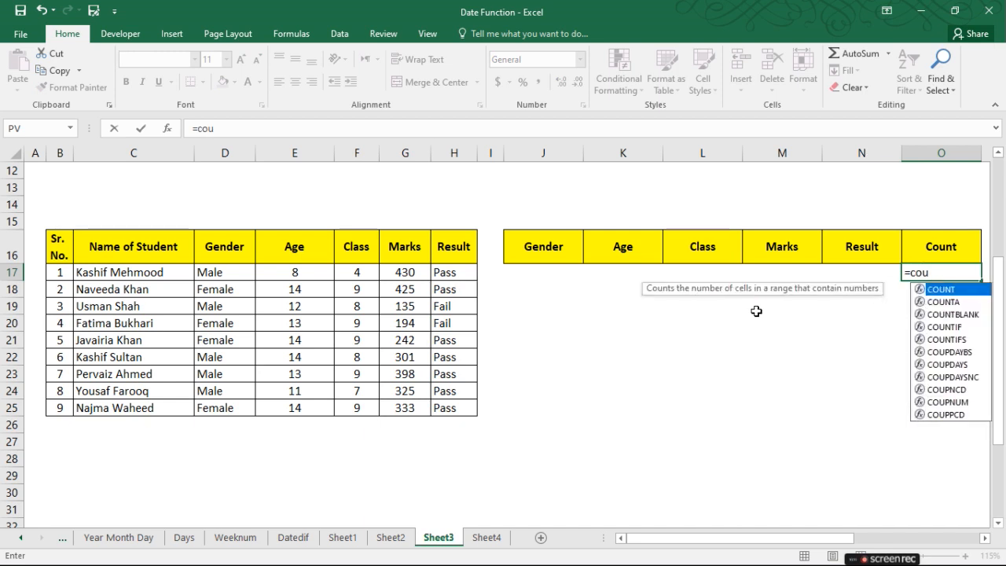
{"action": "type", "text": "ntif"}
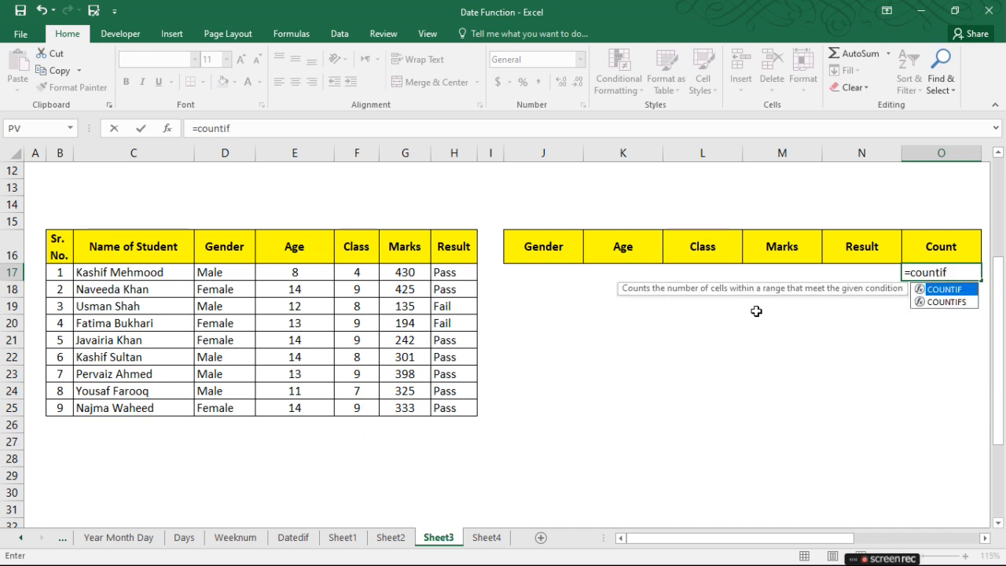
{"action": "key", "text": "Tab"}
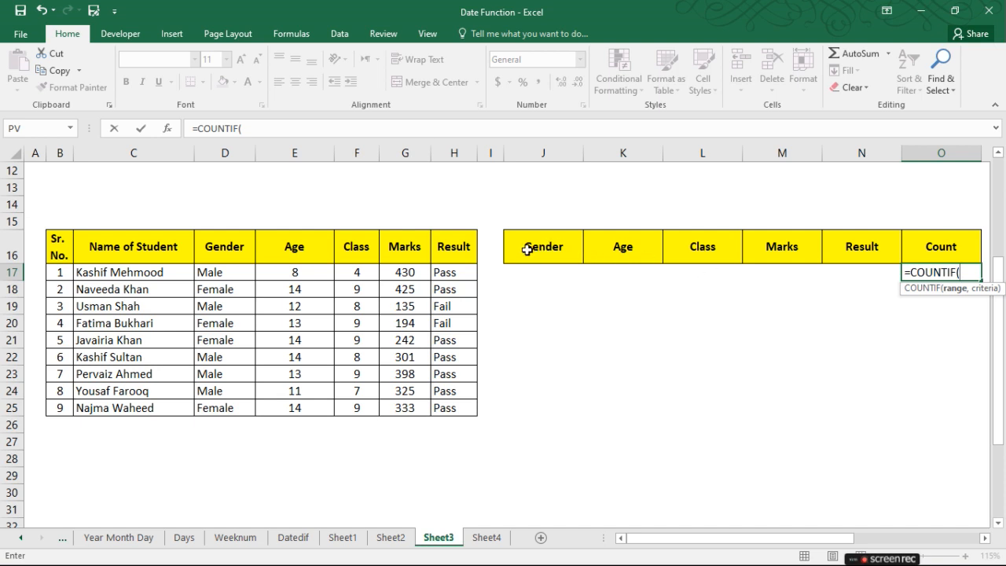
{"action": "left_click_drag", "start_coordinate": [213, 272], "coordinate": [213, 408]}
{"action": "type", "text": ","}
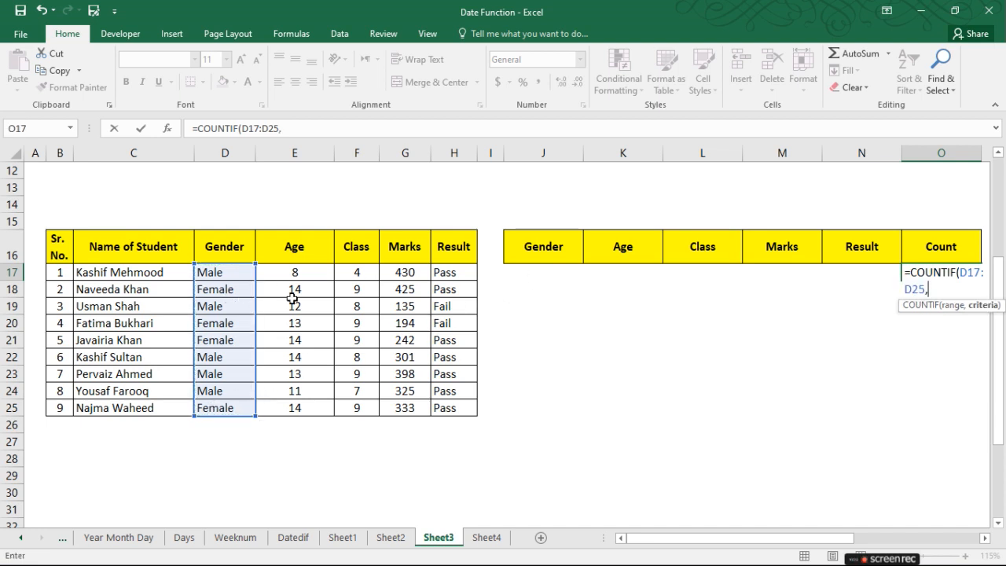
{"action": "left_click", "coordinate": [532, 275]}
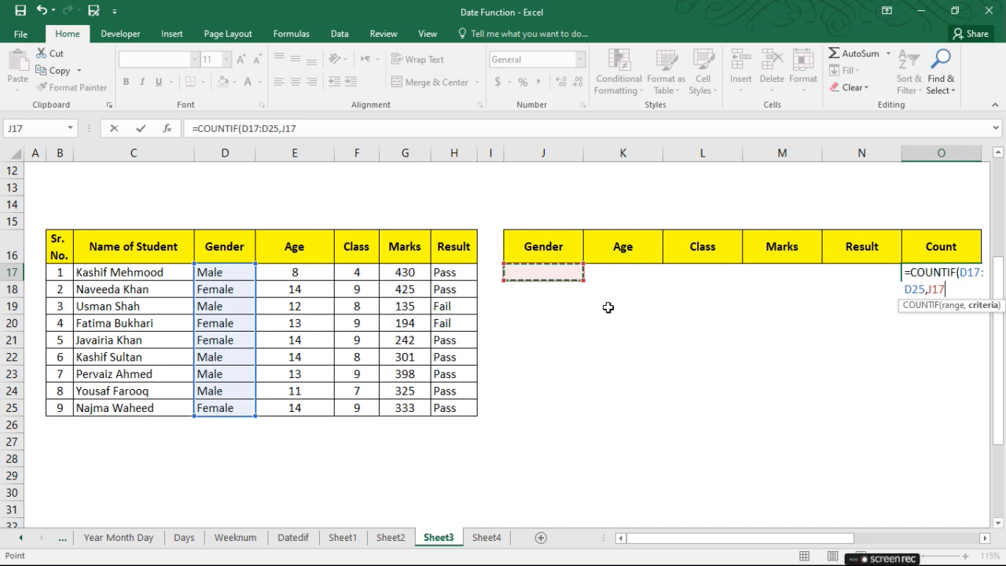
{"action": "type", "text": ","}
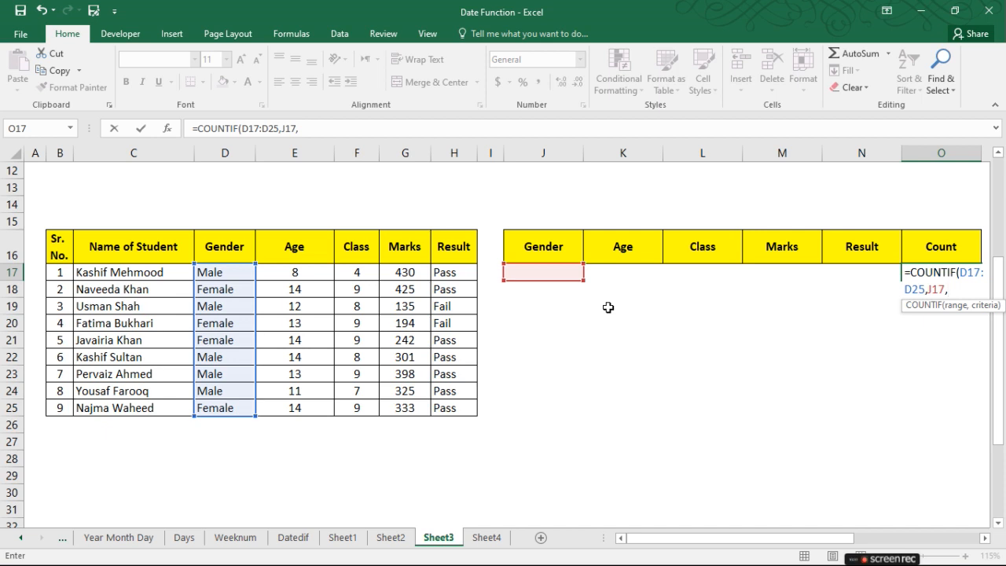
Try to complete the COUNTIF formula with the range and criterion pairs F17:F25, L17 for Class and H17:H25, N17 for Result.
{"action": "left_click_drag", "start_coordinate": [359, 272], "coordinate": [360, 409]}
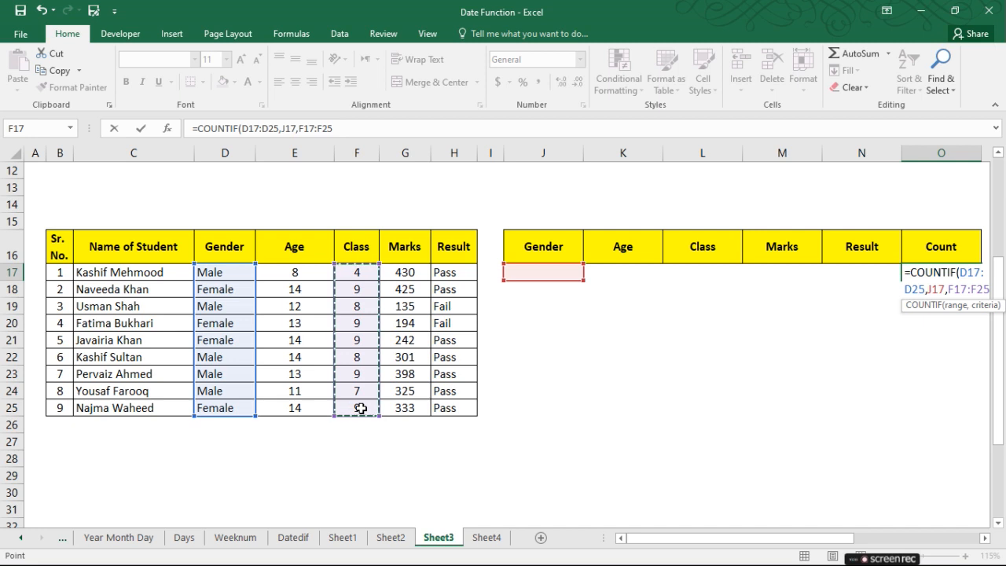
{"action": "type", "text": ","}
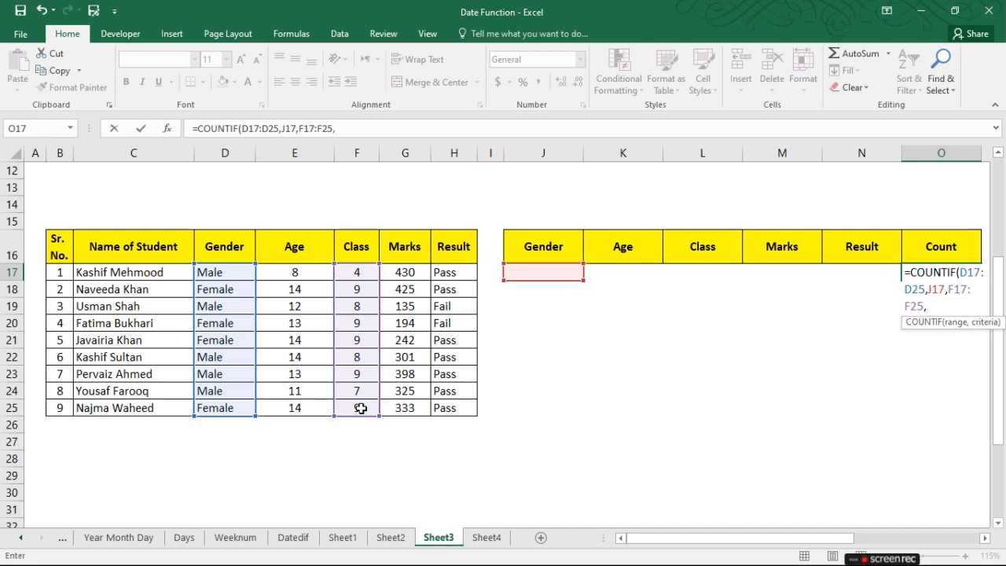
{"action": "left_click", "coordinate": [691, 277]}
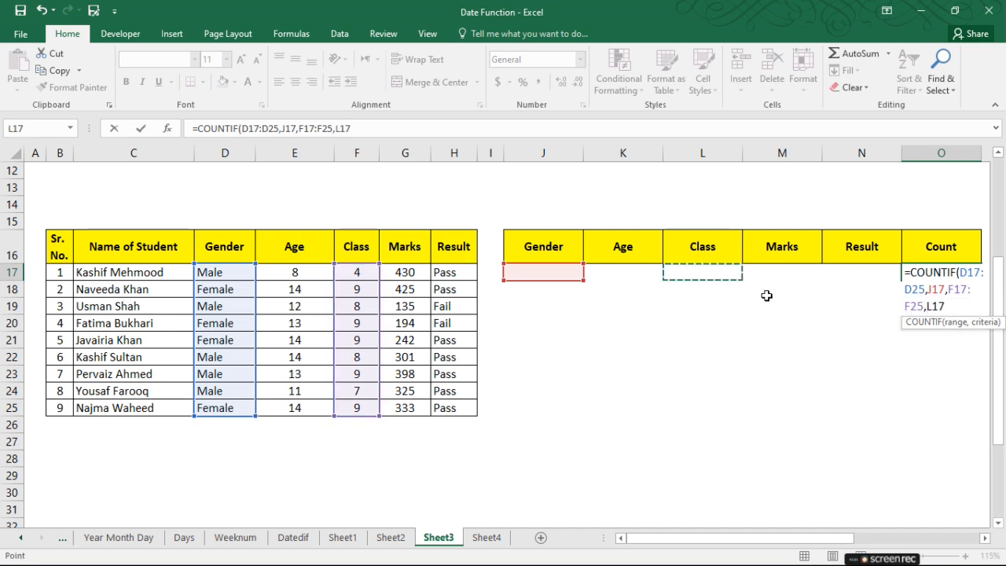
{"action": "type", "text": ","}
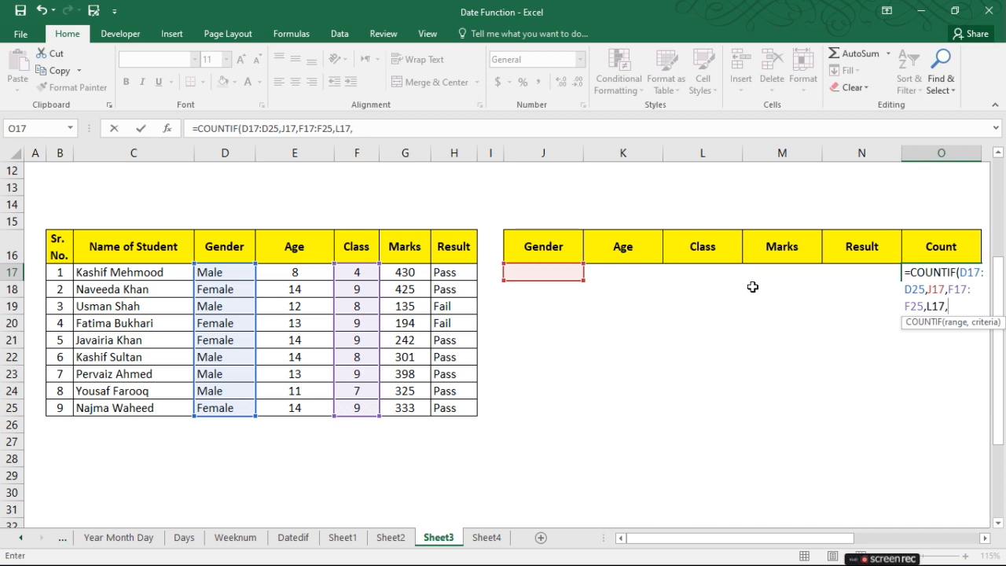
{"action": "left_click_drag", "start_coordinate": [444, 274], "coordinate": [442, 406]}
{"action": "type", "text": ","}
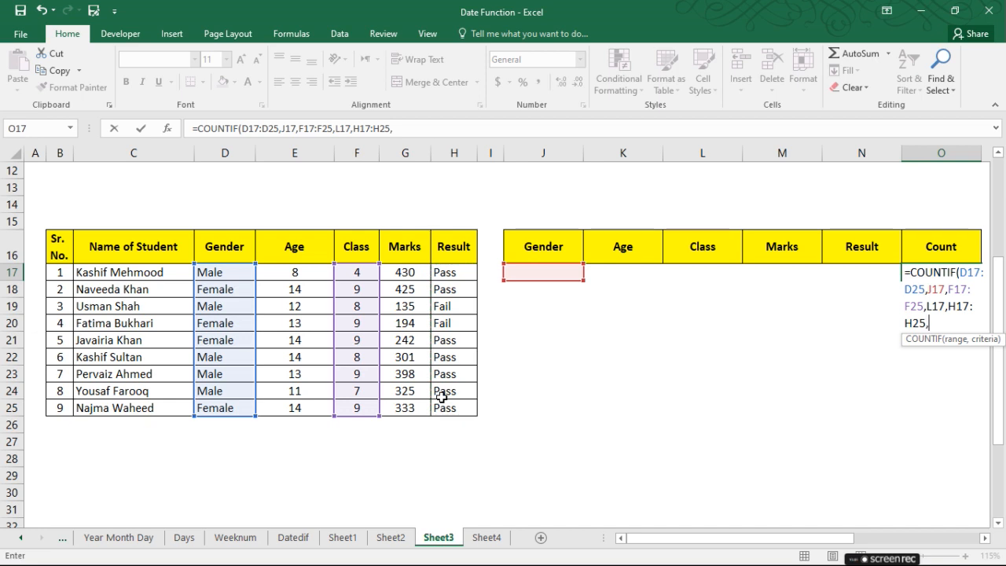
{"action": "left_click", "coordinate": [861, 273]}
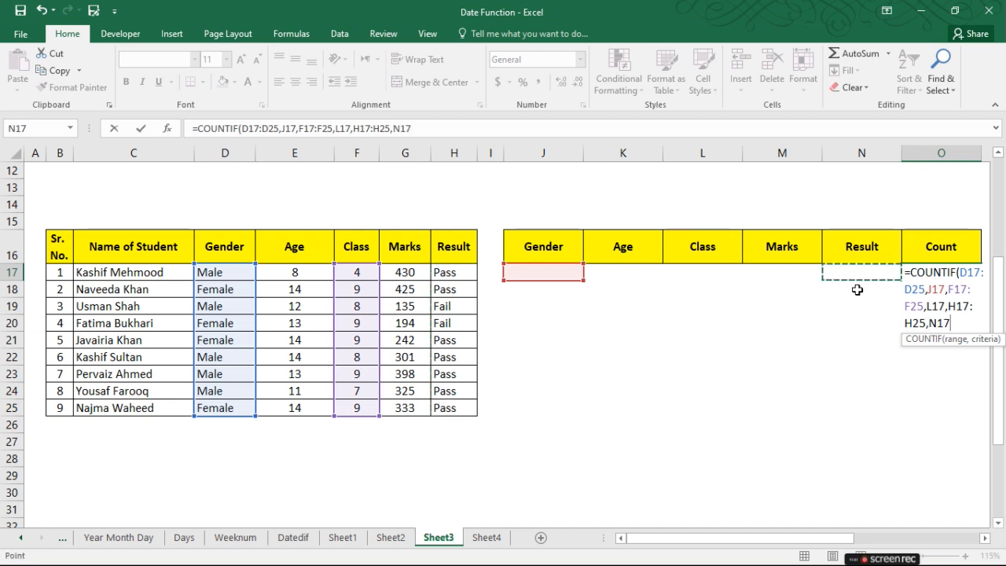
{"action": "type", "text": ")"}
{"action": "key", "text": "Return"}
{"action": "key", "text": "Return"}
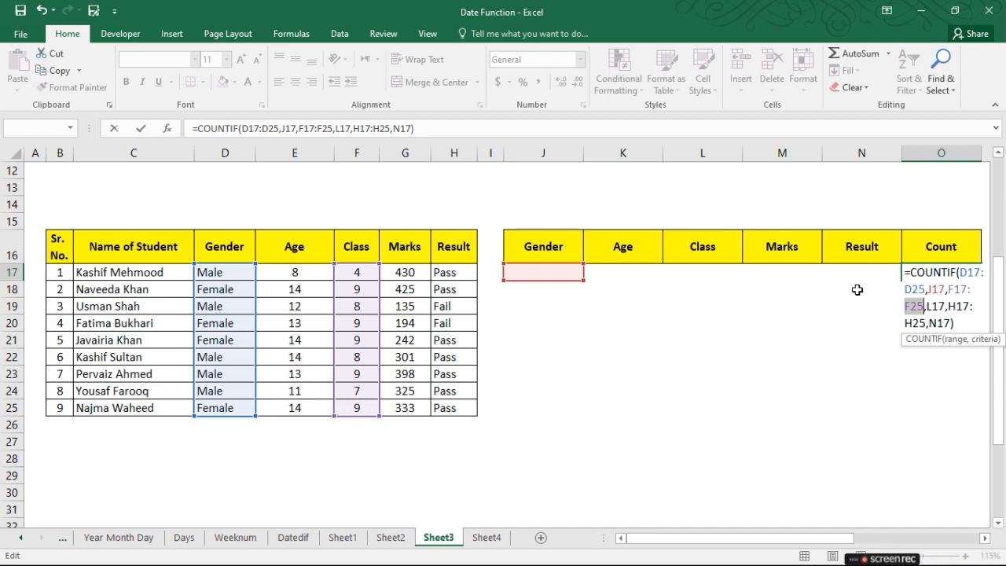
Clear the whole COUNTIF formula from O17.
{"action": "key", "text": "Return"}
{"action": "key", "text": "Return"}
{"action": "key", "text": "Up"}
{"action": "key", "text": "Up"}
{"action": "key", "text": "Right"}
{"action": "key", "text": "ctrl+shift+End"}
{"action": "key", "text": "Delete"}
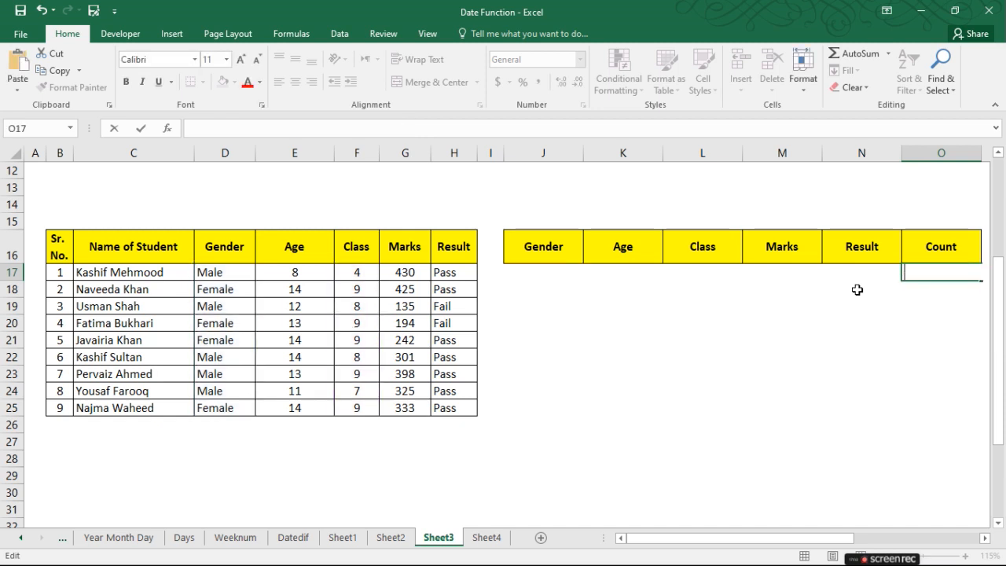
Start a COUNTIFS formula in O17 with the Gender range D17:D25 and criterion cell J17 as the first pair.
{"action": "type", "text": "=counti"}
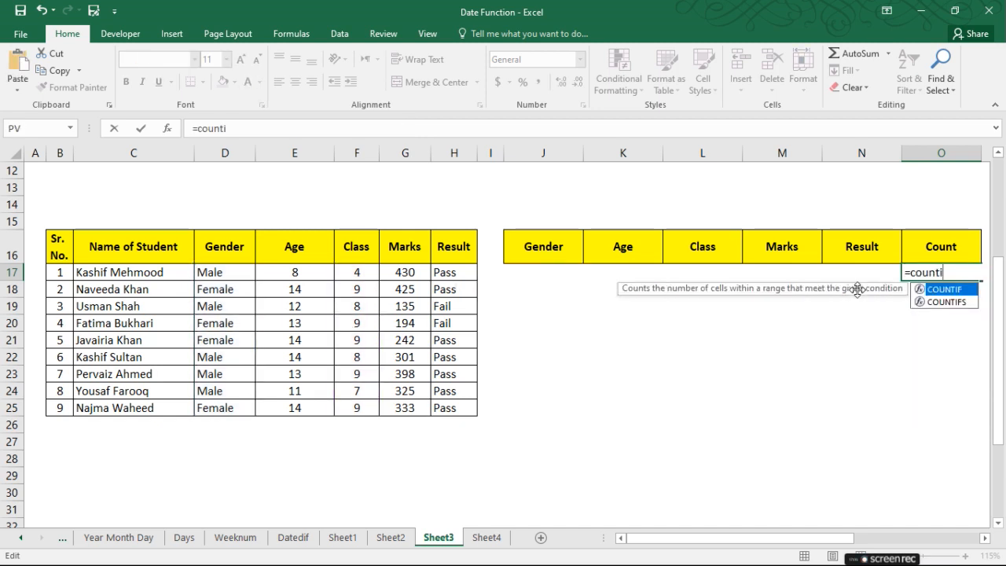
{"action": "type", "text": "fs"}
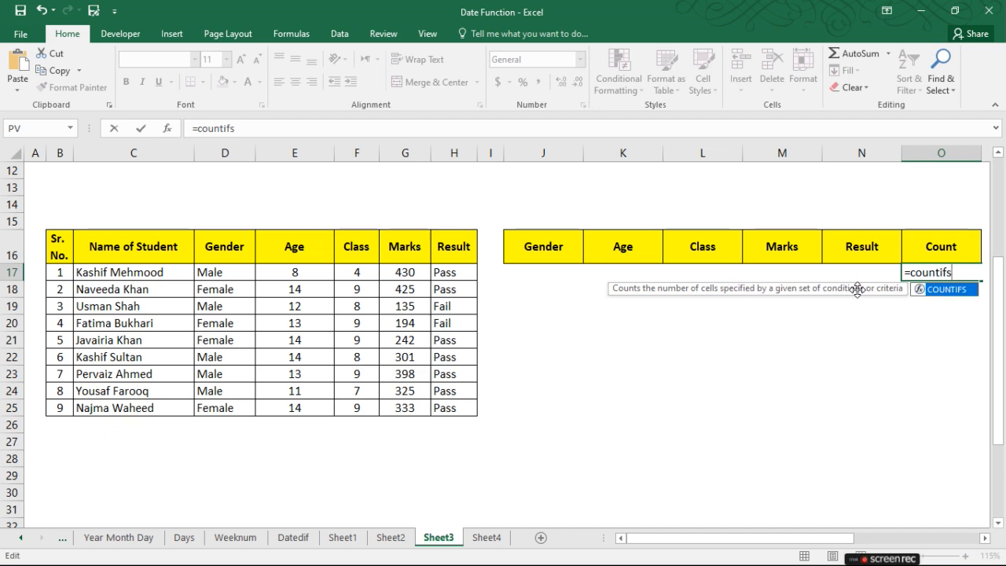
{"action": "key", "text": "Tab"}
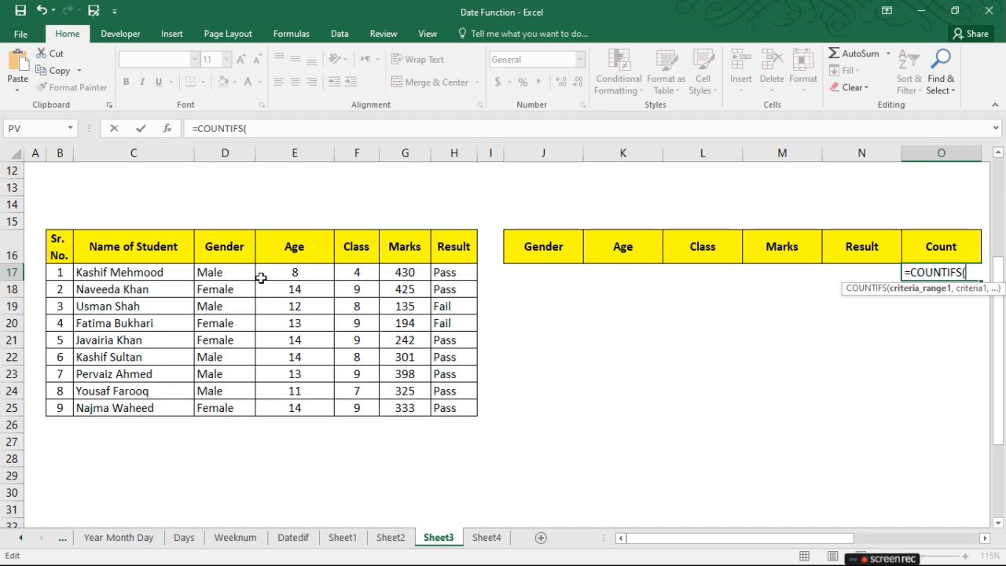
{"action": "left_click_drag", "start_coordinate": [218, 272], "coordinate": [218, 407]}
{"action": "type", "text": ","}
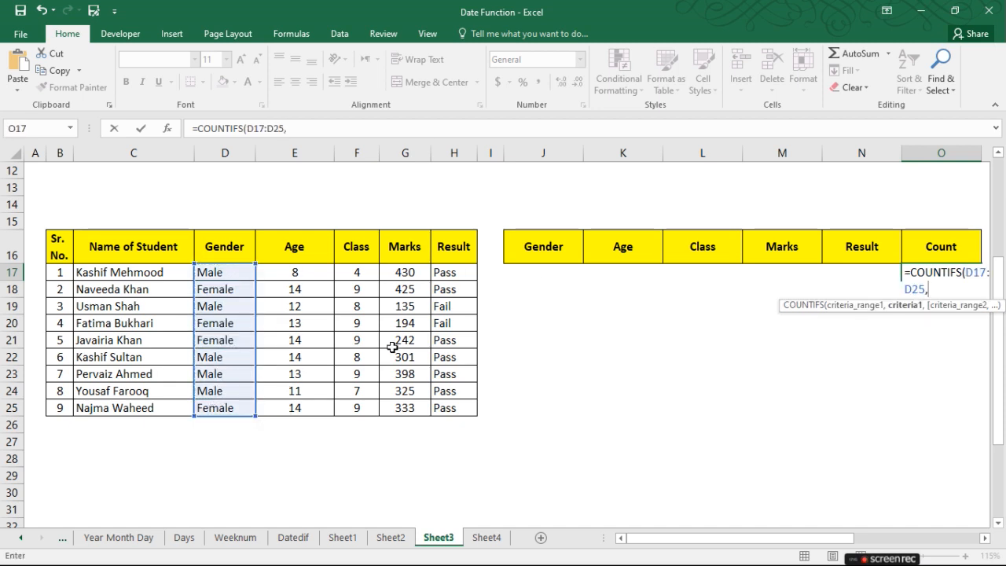
{"action": "left_click", "coordinate": [534, 273]}
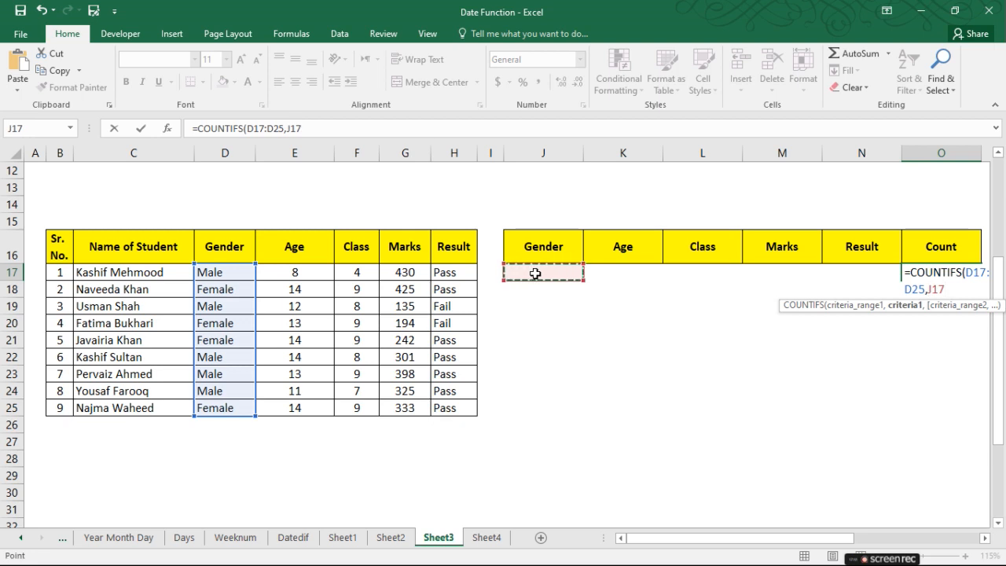
{"action": "type", "text": ","}
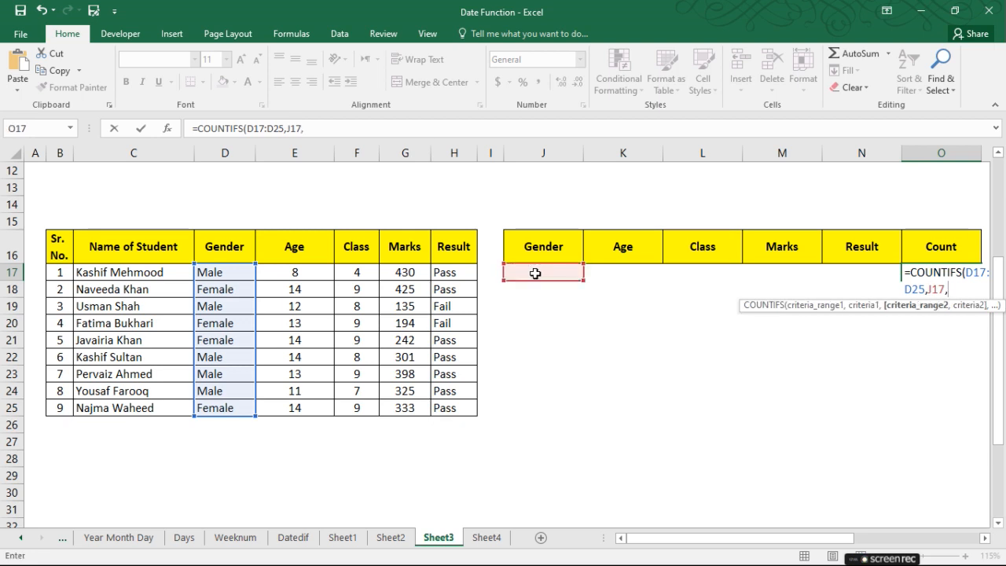
Complete the COUNTIFS formula in O17 with the pairs F17:F25, L17 for Class and H17:H25, N17 for Result.
{"action": "left_click_drag", "start_coordinate": [348, 272], "coordinate": [348, 399]}
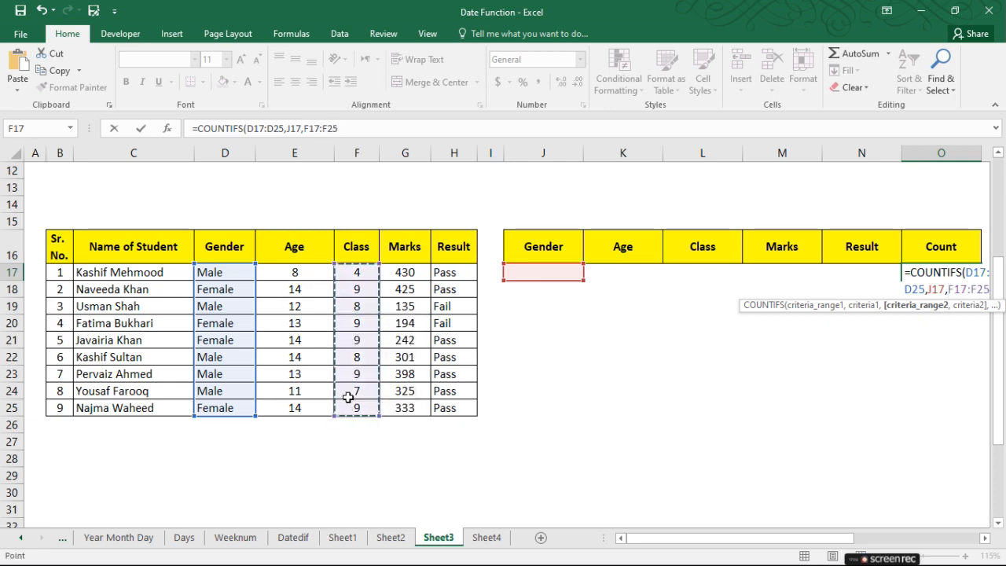
{"action": "type", "text": ","}
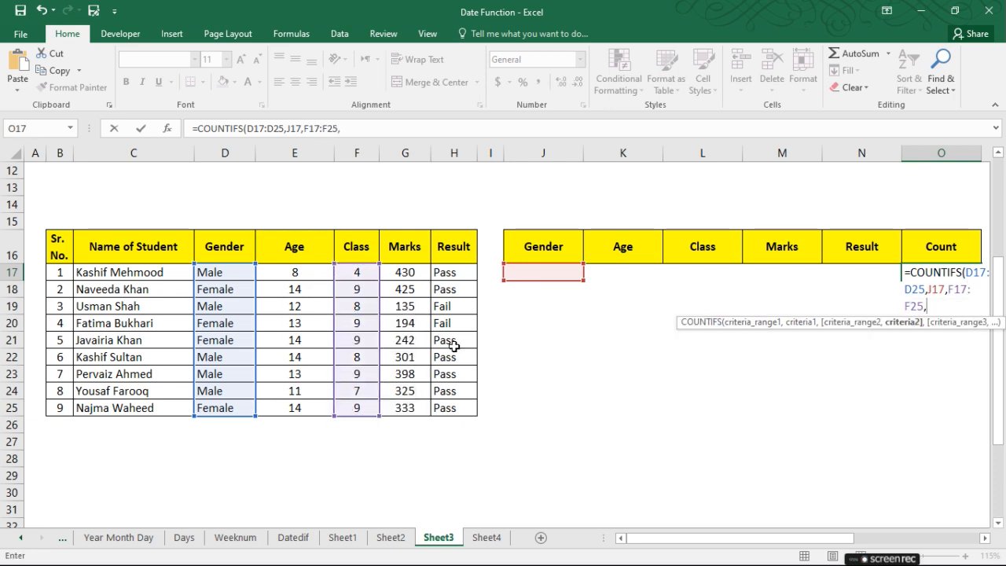
{"action": "left_click", "coordinate": [701, 272]}
{"action": "type", "text": ","}
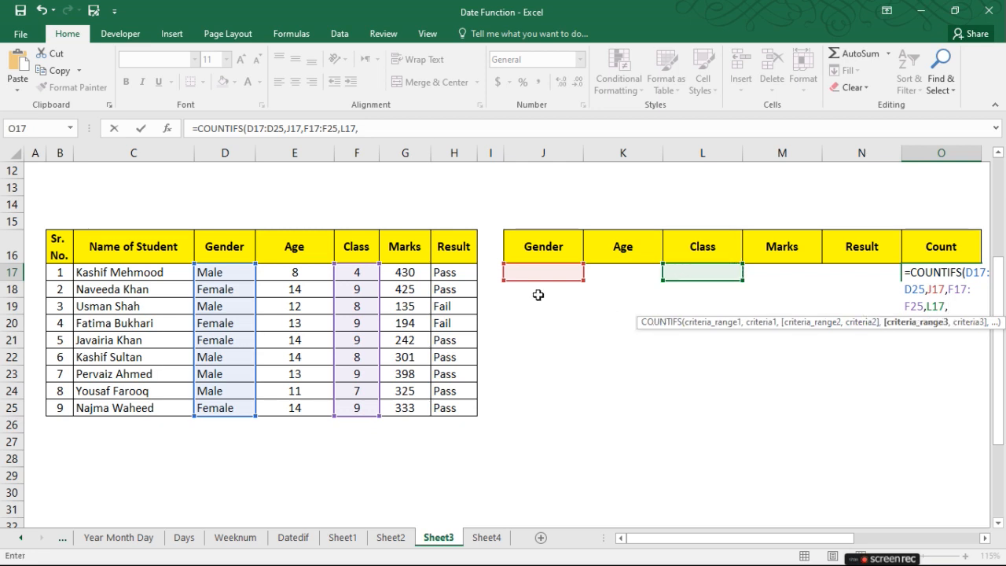
{"action": "left_click_drag", "start_coordinate": [448, 273], "coordinate": [445, 406]}
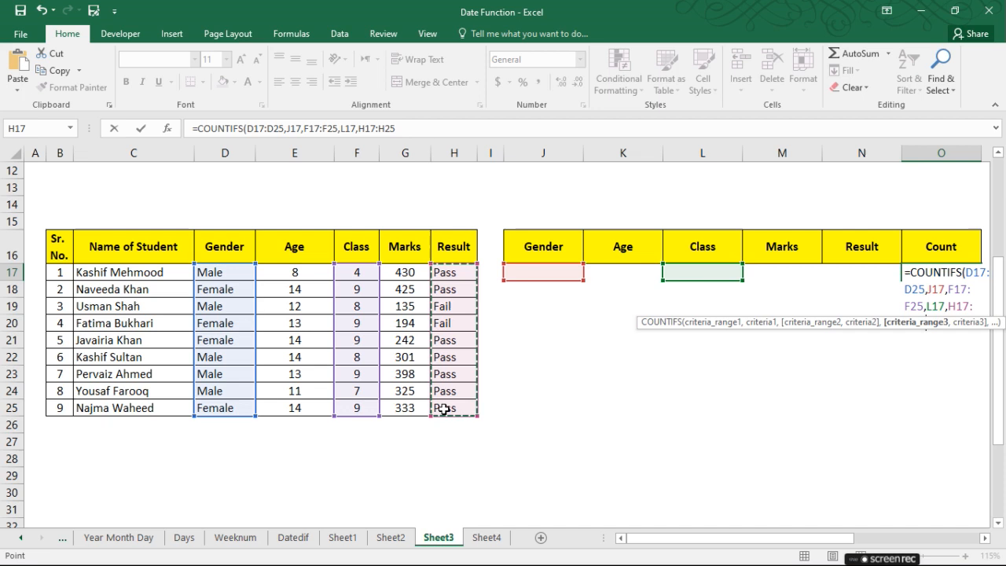
{"action": "type", "text": ","}
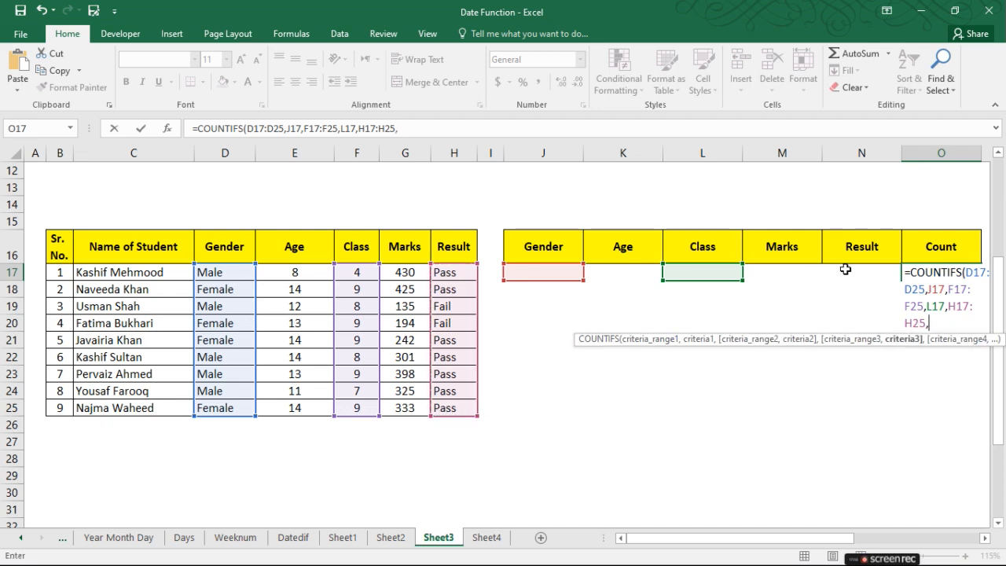
{"action": "left_click", "coordinate": [845, 272]}
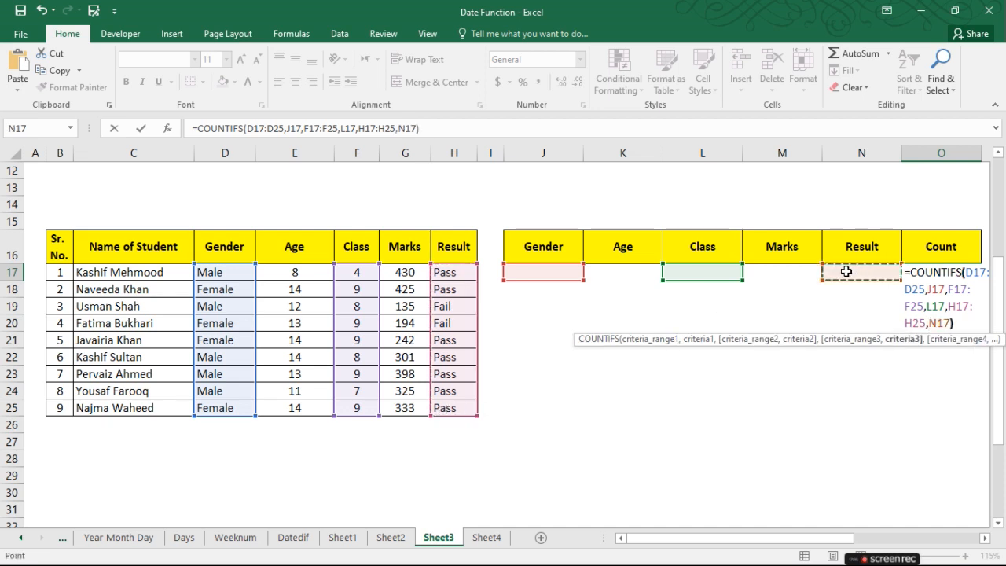
{"action": "type", "text": ")"}
{"action": "key", "text": "Return"}
{"action": "key", "text": "Up"}
{"action": "left_click", "coordinate": [845, 271]}
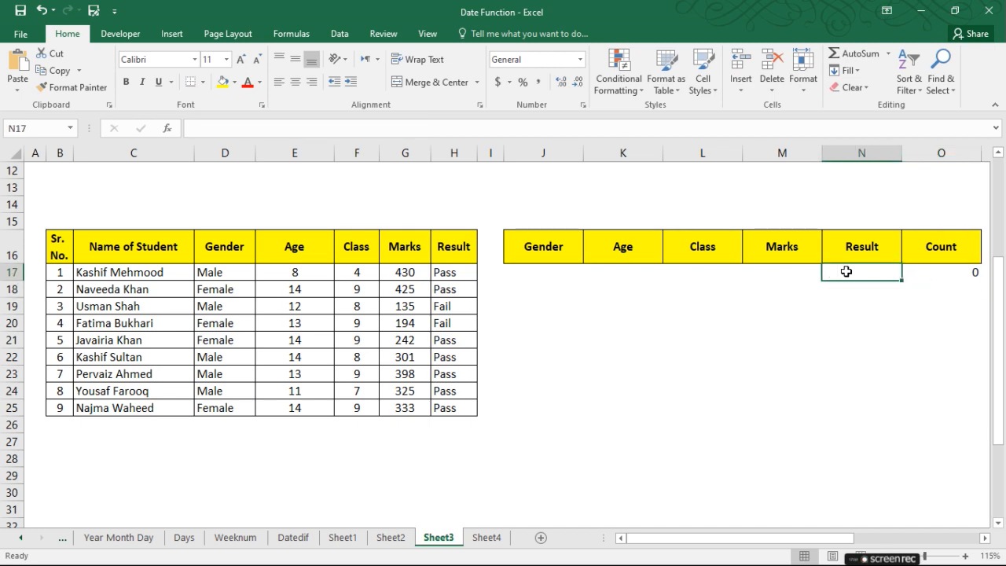
{"action": "key", "text": "Right"}
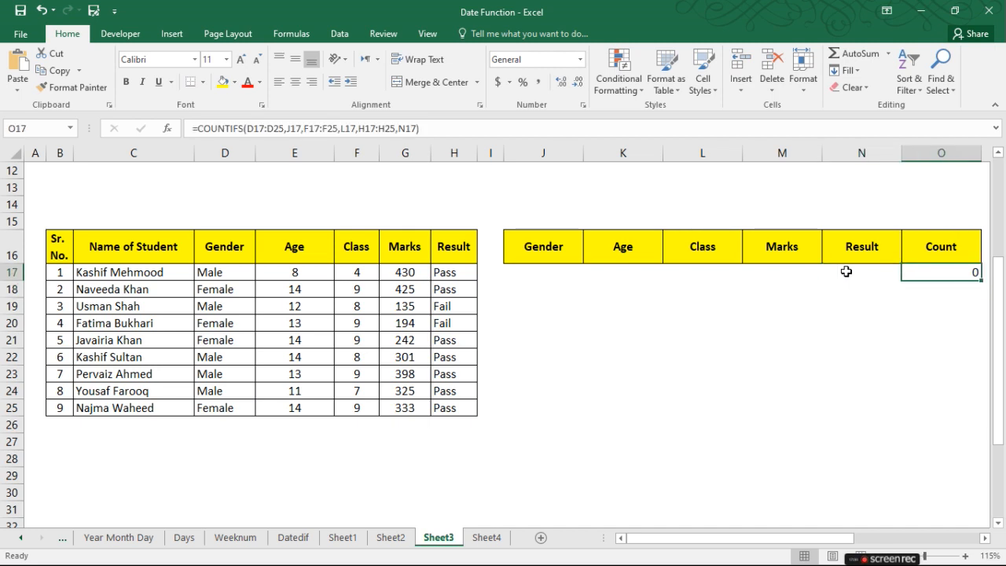
{"action": "key", "text": "Left"}
{"action": "key", "text": "Left"}
{"action": "key", "text": "Left"}
{"action": "key", "text": "Left"}
{"action": "key", "text": "Left"}
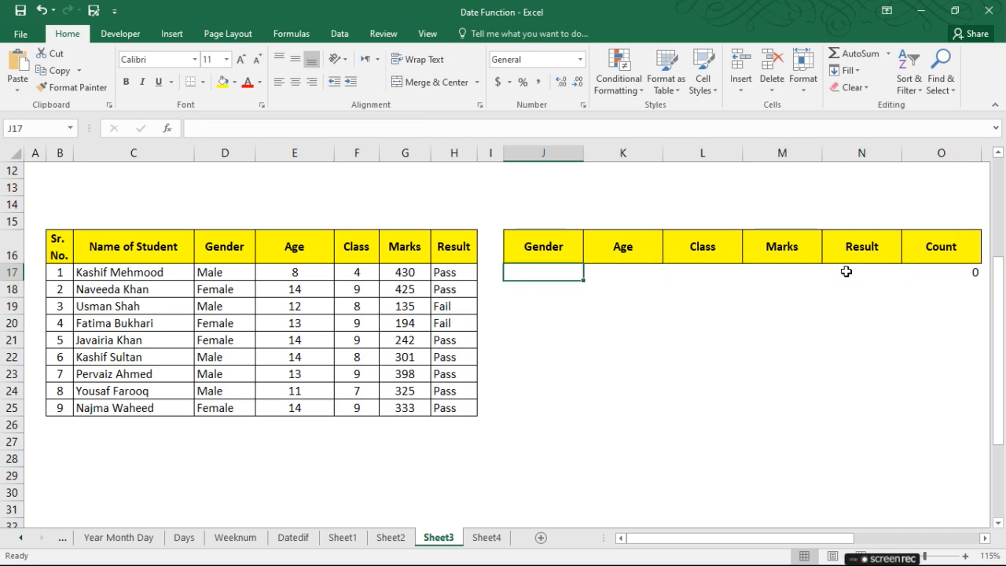
{"action": "key", "text": "Right"}
{"action": "key", "text": "Right"}
{"action": "key", "text": "Right"}
{"action": "key", "text": "Right"}
{"action": "key", "text": "Right"}
{"action": "key", "text": "Left"}
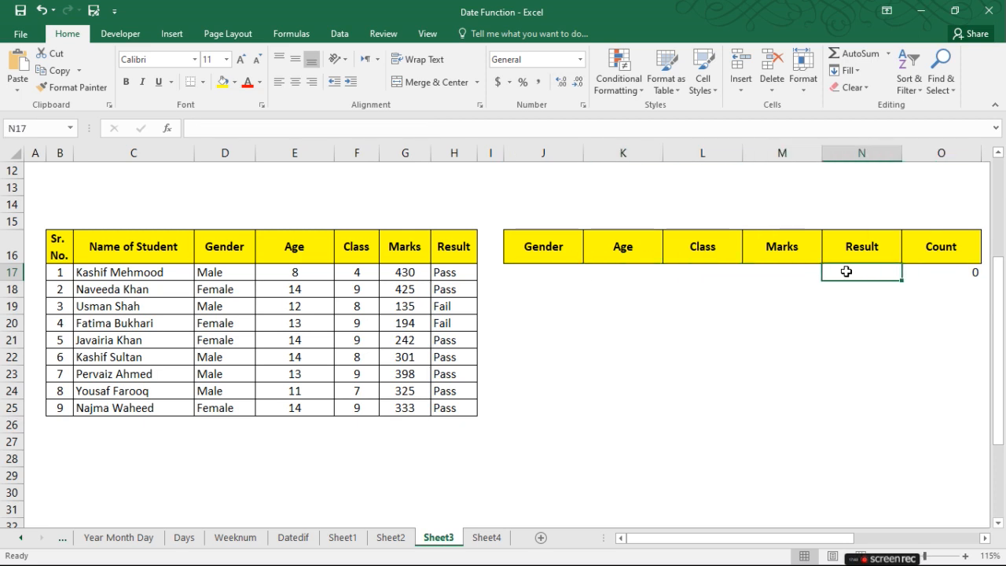
Enter Female as the Gender criterion in J17.
{"action": "key", "text": "Left"}
{"action": "key", "text": "Left"}
{"action": "key", "text": "Left"}
{"action": "key", "text": "Left"}
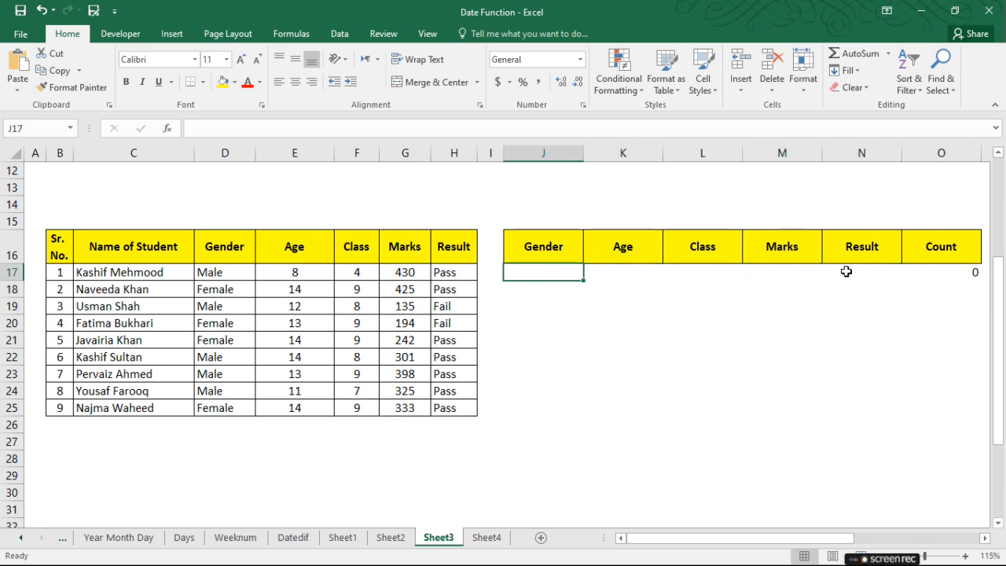
{"action": "type", "text": "Female"}
{"action": "key", "text": "Right"}
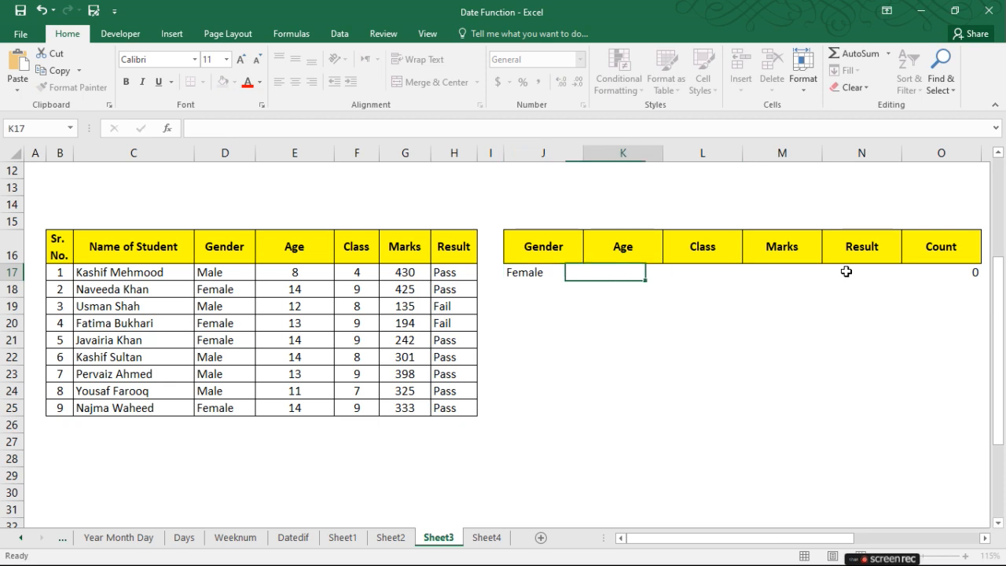
Enter 9 as the Class criterion in L17 and Pass as the Result criterion in N17.
{"action": "key", "text": "Right"}
{"action": "type", "text": "9"}
{"action": "key", "text": "Right"}
{"action": "key", "text": "Right"}
{"action": "type", "text": "pass"}
{"action": "key", "text": "Escape"}
{"action": "type", "text": "Pass"}
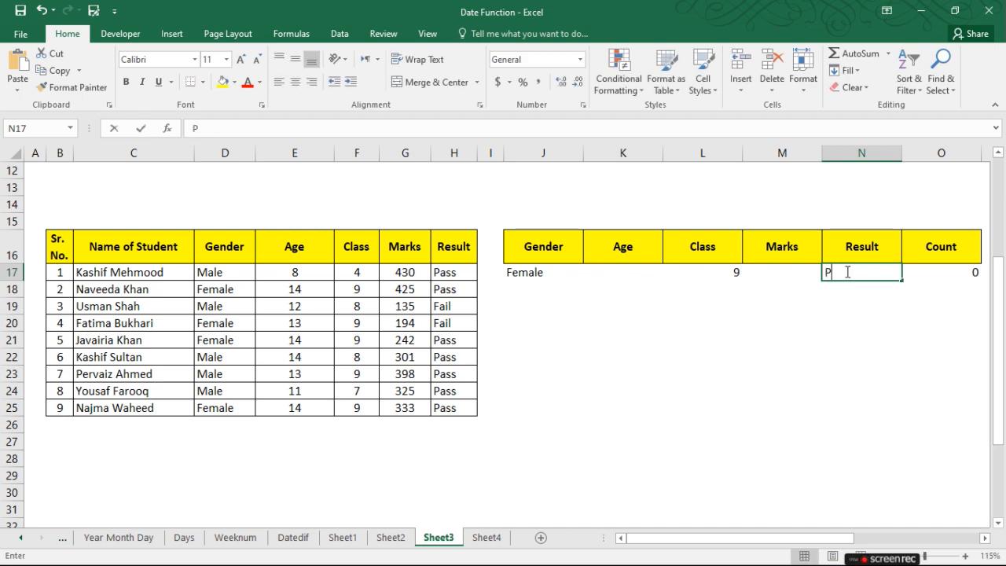
{"action": "key", "text": "Return"}
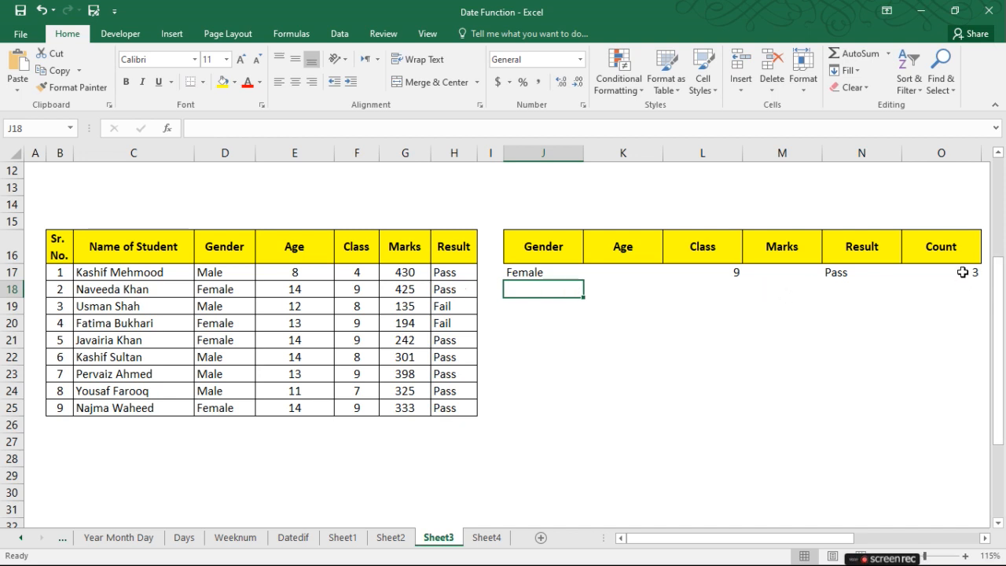
Change the Gender criterion in J17 to Male.
{"action": "key", "text": "Up"}
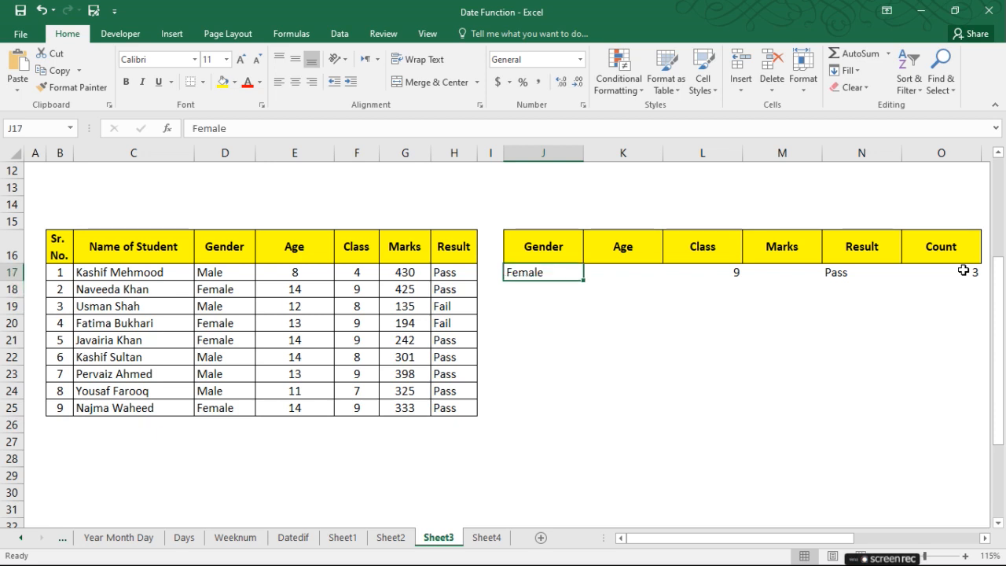
{"action": "type", "text": "Male"}
{"action": "key", "text": "Return"}
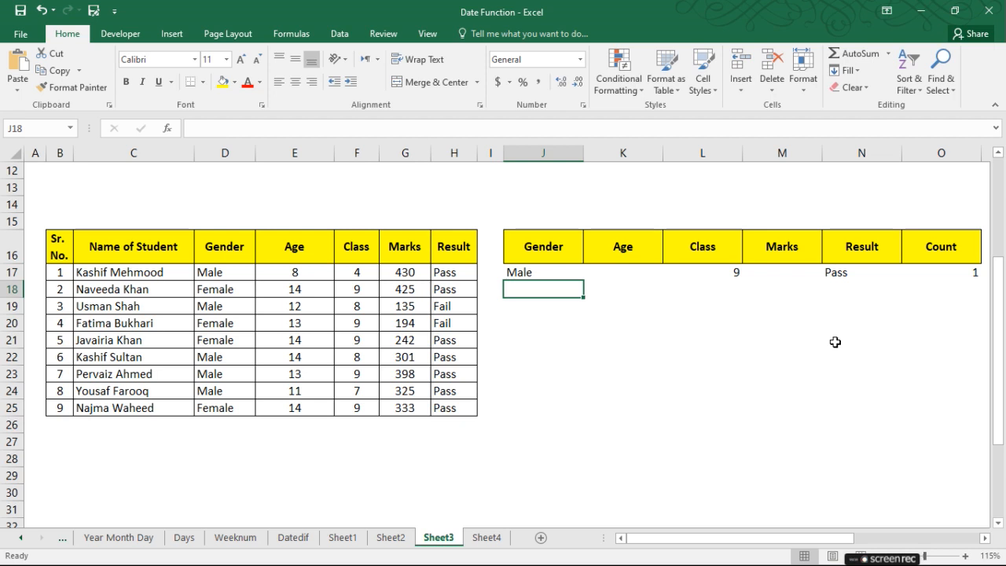
Extend the COUNTIFS formula in O17 with the Marks range G17:G25 and criterion cell M17 as the fourth pair.
{"action": "key", "text": "Up"}
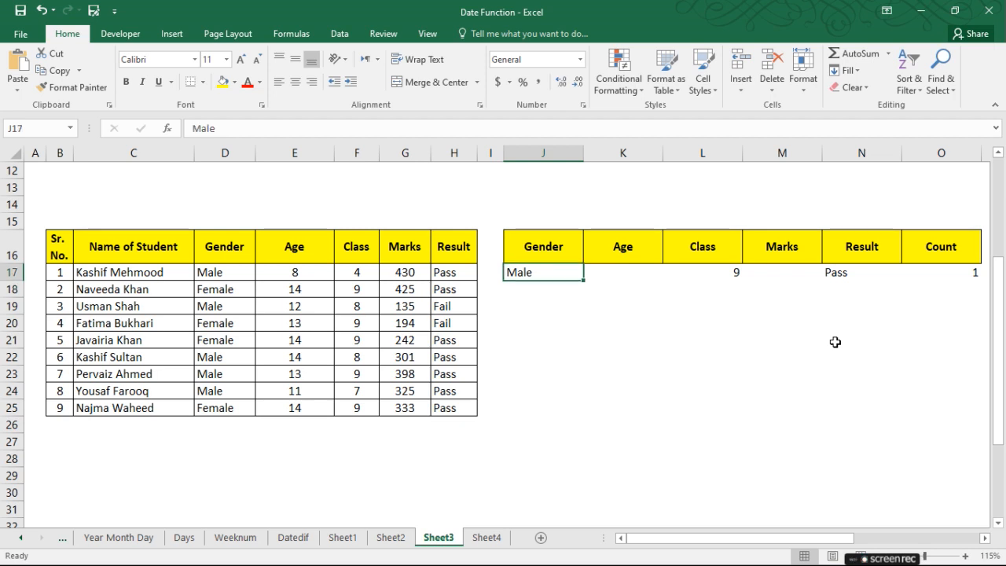
{"action": "key", "text": "Right"}
{"action": "key", "text": "Right"}
{"action": "key", "text": "Right"}
{"action": "key", "text": "Right"}
{"action": "key", "text": "Left"}
{"action": "key", "text": "Right"}
{"action": "key", "text": "Right"}
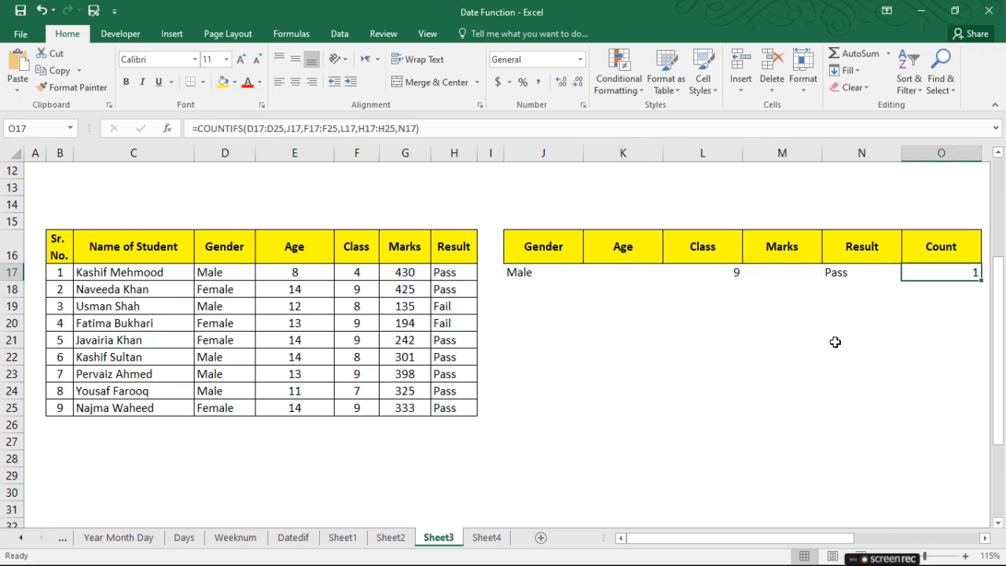
{"action": "key", "text": "F2"}
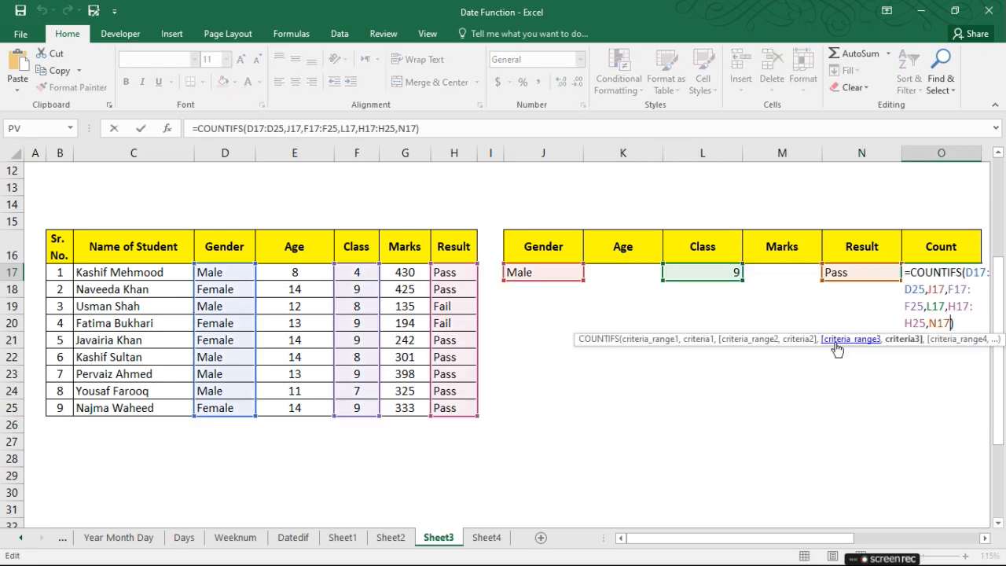
{"action": "type", "text": ","}
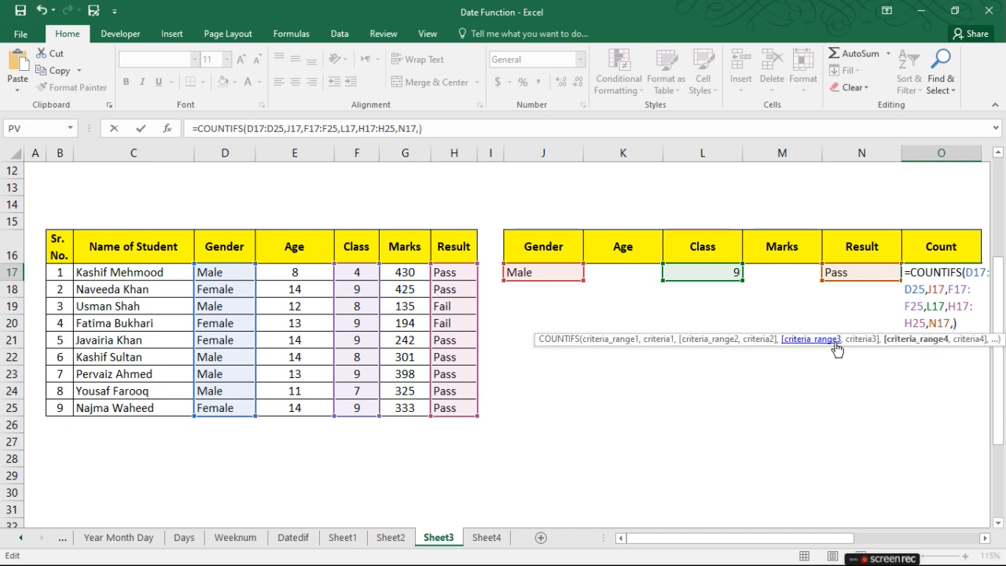
{"action": "left_click_drag", "start_coordinate": [405, 273], "coordinate": [399, 407]}
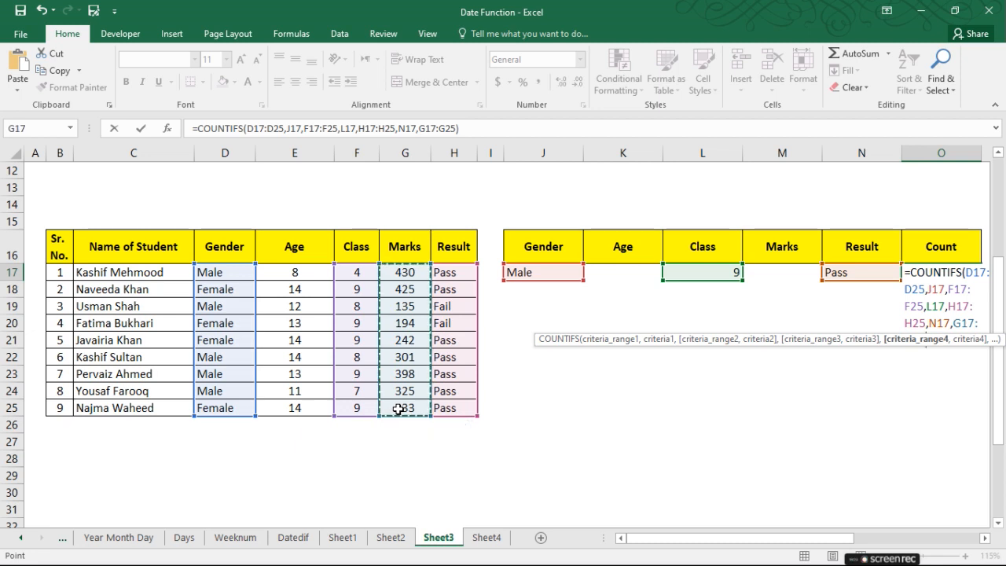
{"action": "type", "text": ","}
{"action": "left_click", "coordinate": [782, 272]}
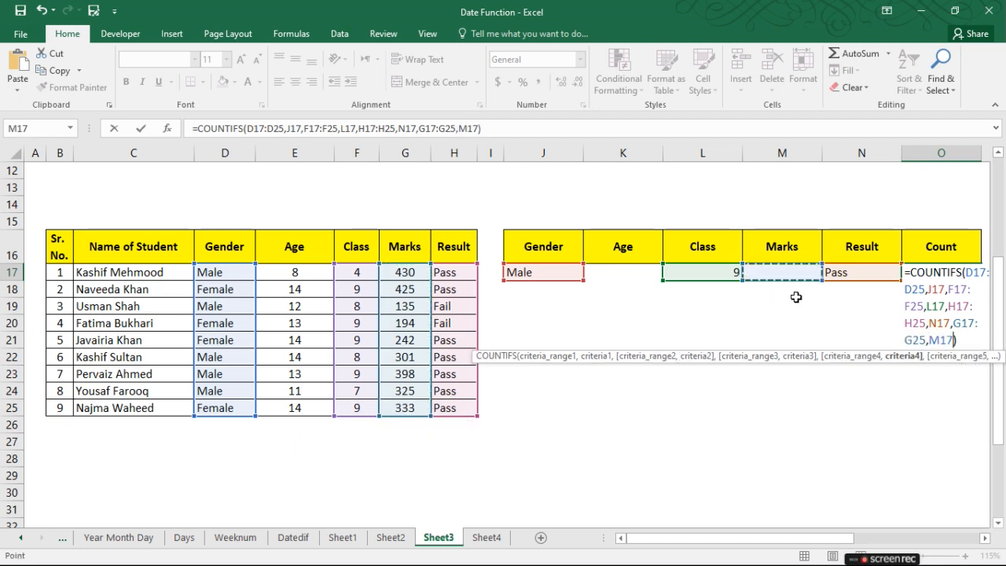
{"action": "type", "text": ")"}
{"action": "key", "text": "Return"}
{"action": "key", "text": "Return"}
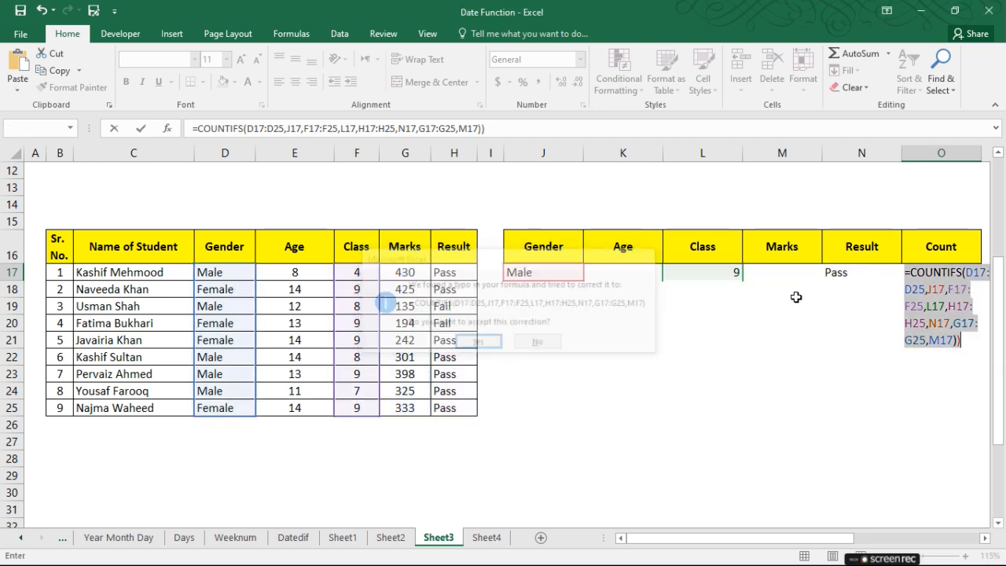
{"action": "key", "text": "Up"}
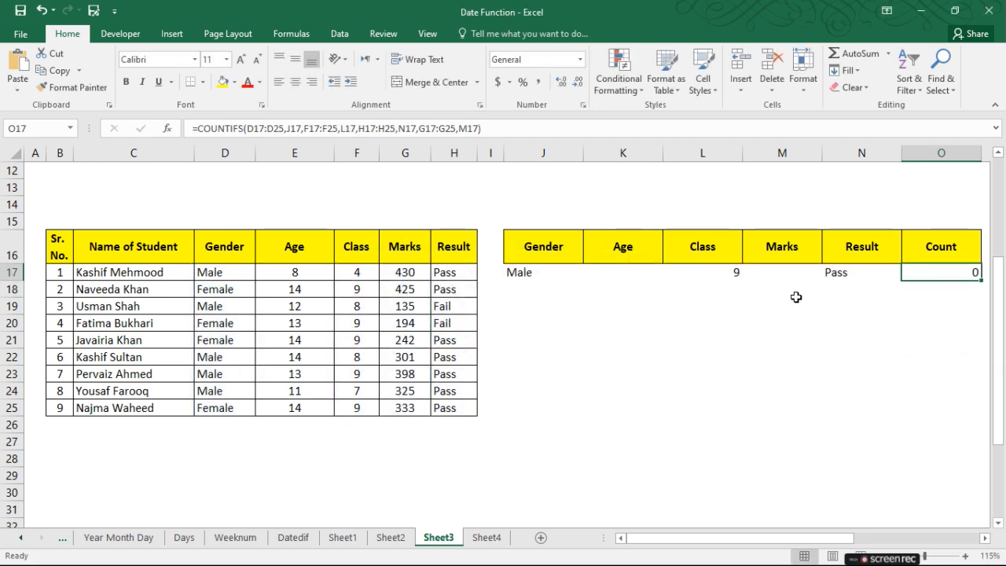
{"action": "key", "text": "F2"}
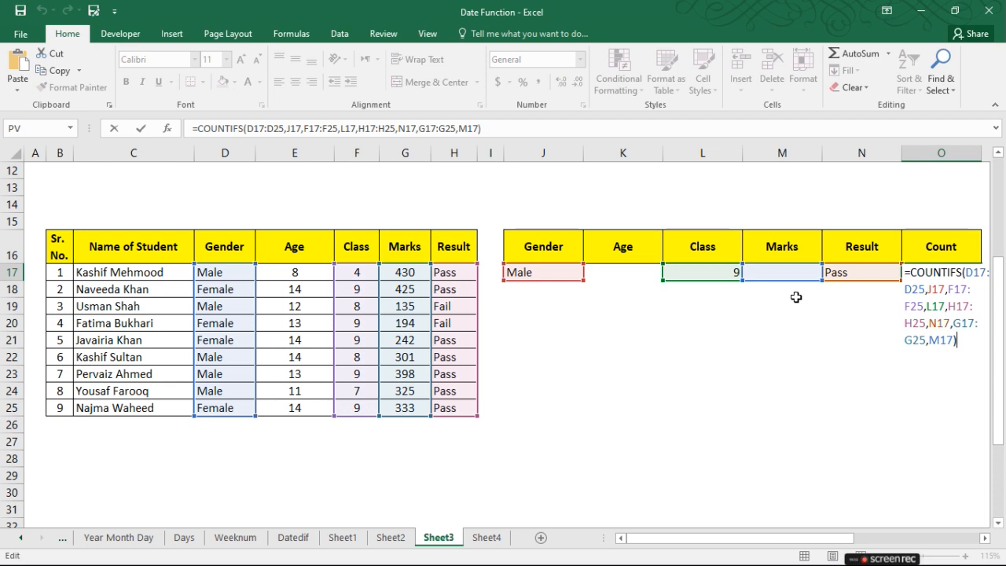
{"action": "key", "text": "Escape"}
Set the Gender criterion in J17 back to Female.
{"action": "key", "text": "Left"}
{"action": "key", "text": "Left"}
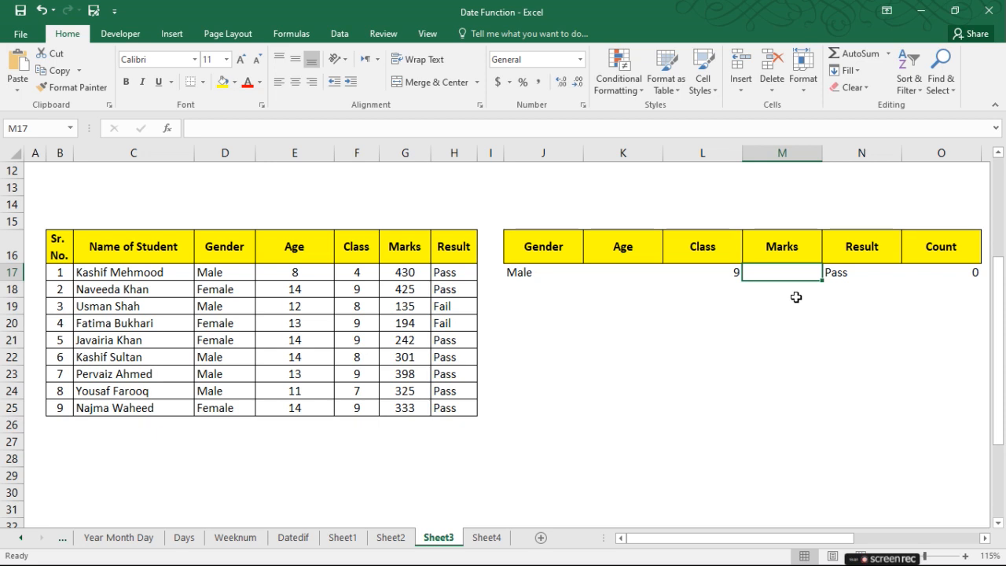
{"action": "key", "text": "Left"}
{"action": "key", "text": "Left"}
{"action": "key", "text": "Left"}
{"action": "key", "text": "Left"}
{"action": "key", "text": "Right"}
{"action": "type", "text": "Female"}
{"action": "key", "text": "Return"}
{"action": "key", "text": "Up"}
Enter >200 as the Marks criterion in M17 and check the count against the student table.
{"action": "key", "text": "Right"}
{"action": "key", "text": "Right"}
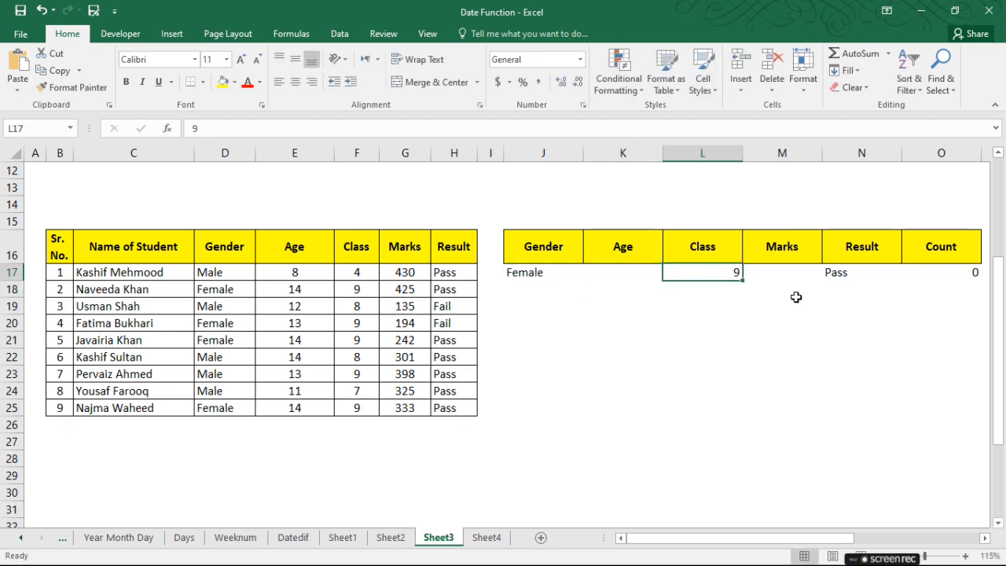
{"action": "key", "text": "Right"}
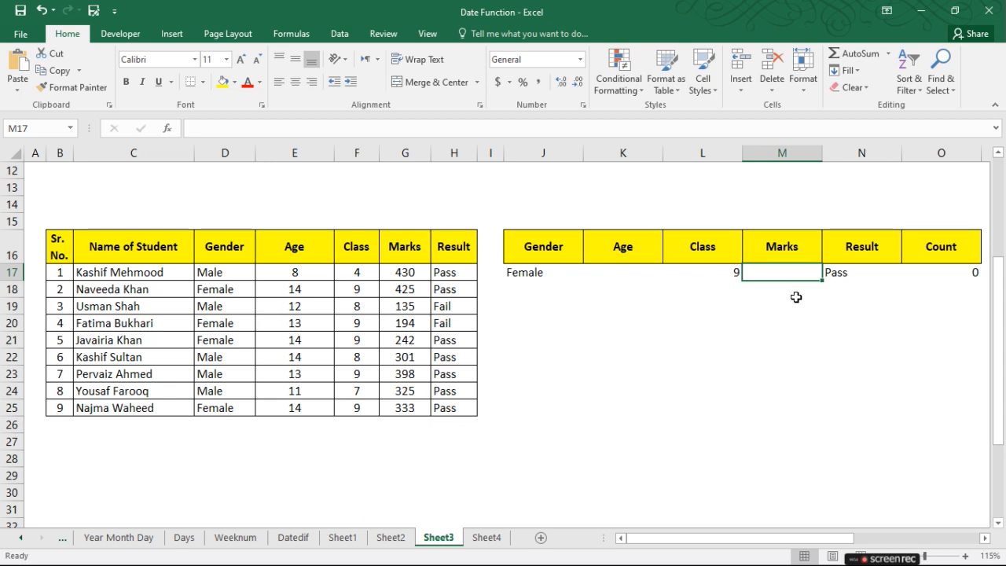
{"action": "type", "text": ">200"}
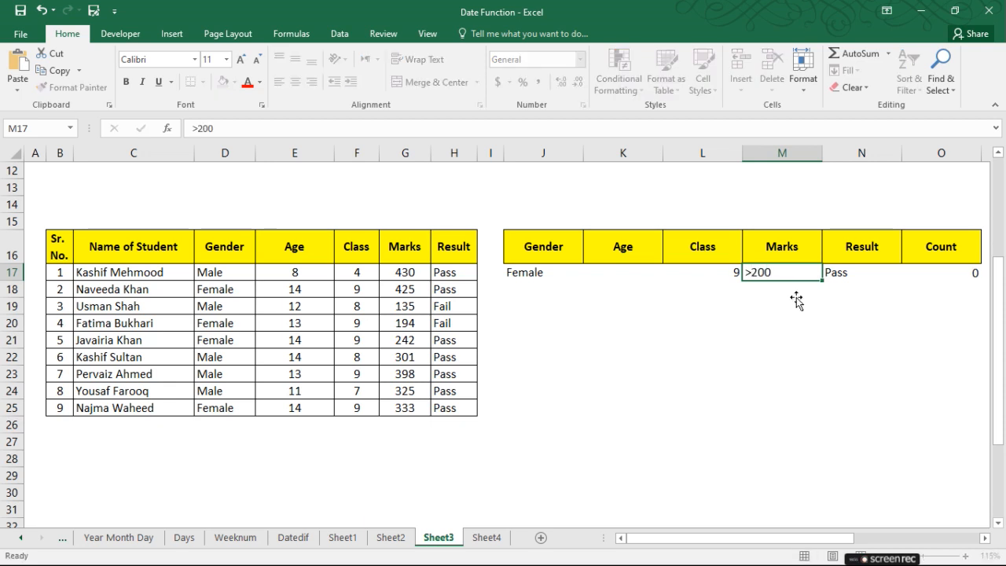
{"action": "key", "text": "Return"}
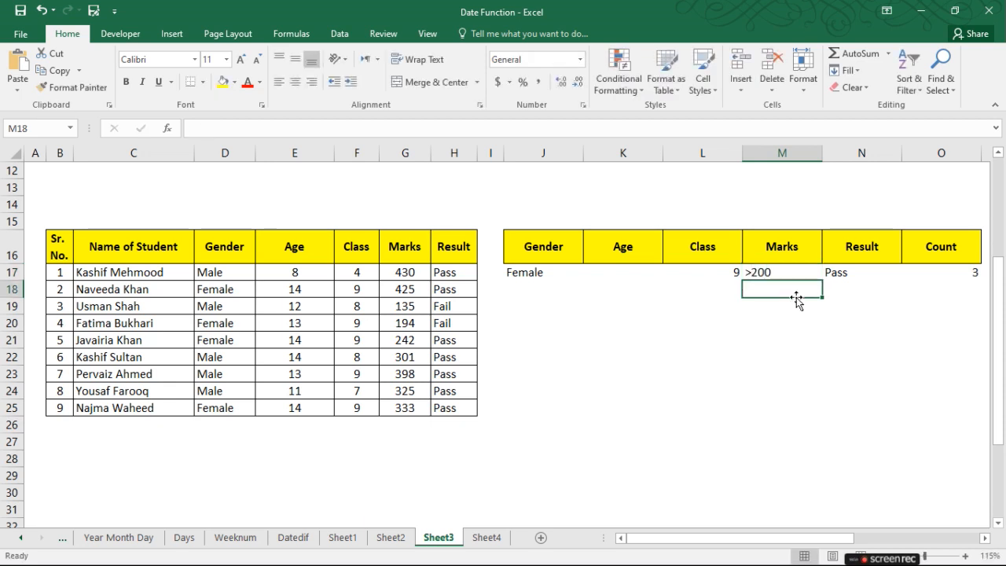
{"action": "key", "text": "Up"}
{"action": "key", "text": "Right"}
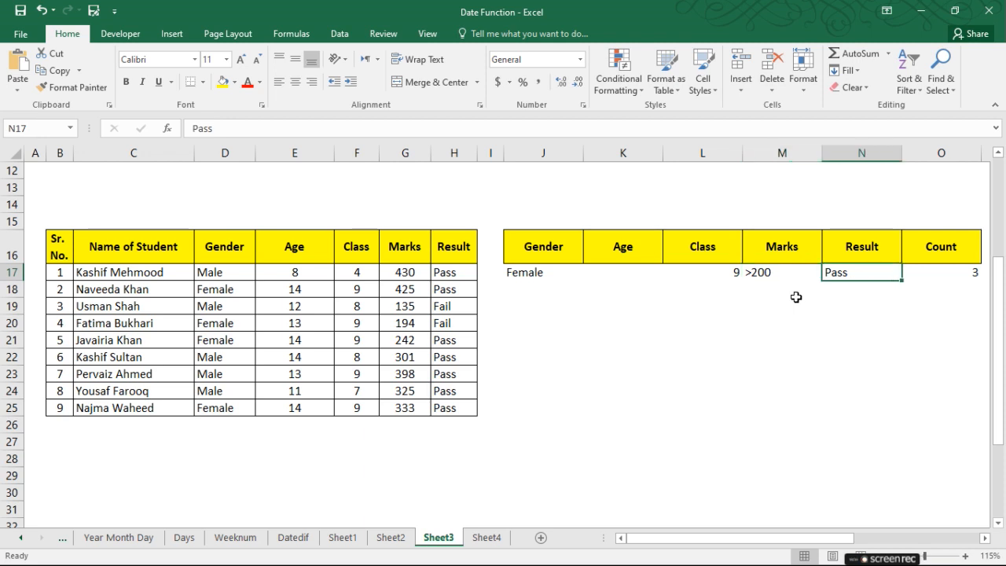
{"action": "key", "text": "Right"}
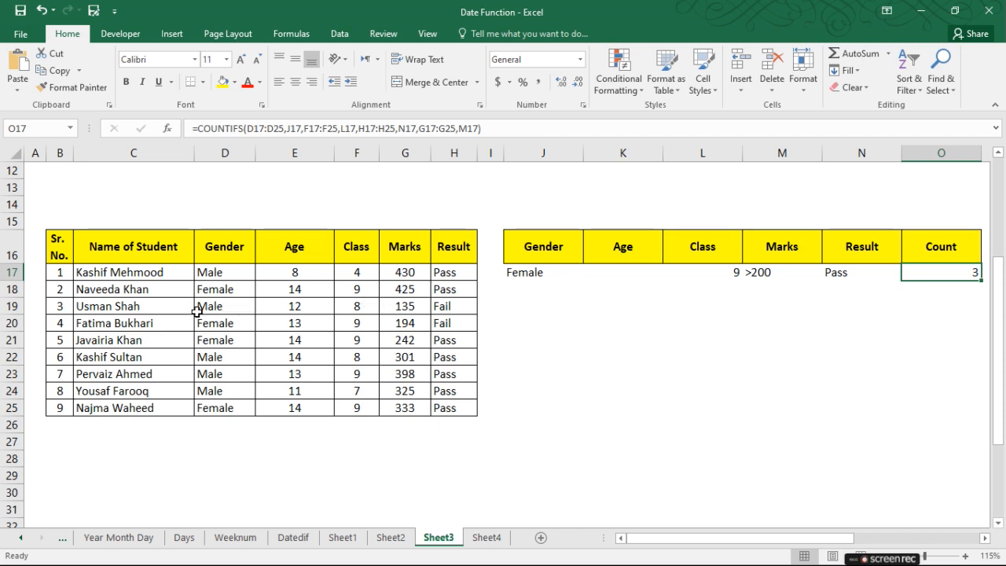
{"action": "left_click", "coordinate": [395, 291]}
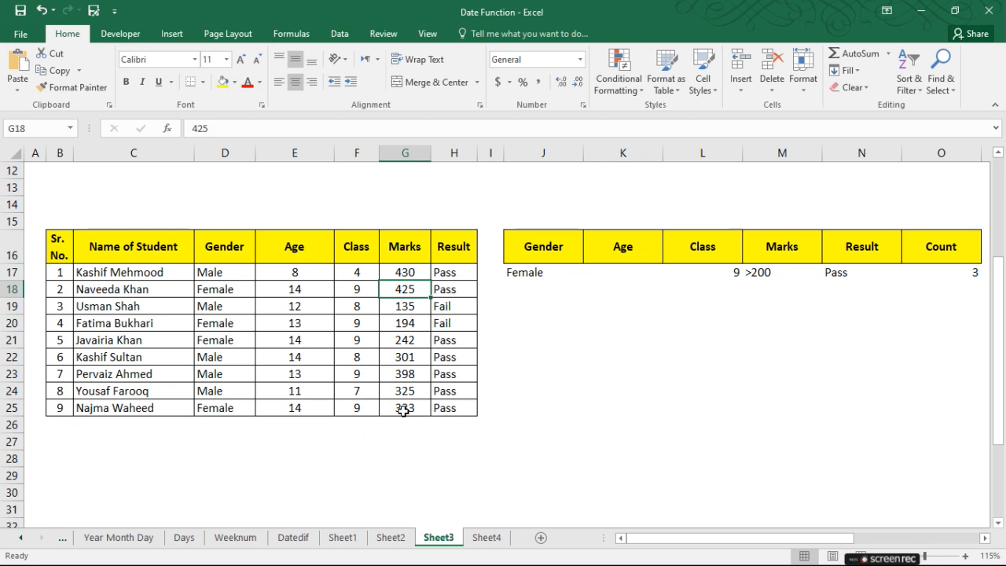
Clear the criteria and the COUNTIFS formula from J17:O17.
{"action": "left_click", "coordinate": [531, 277]}
{"action": "left_click_drag", "start_coordinate": [607, 278], "coordinate": [956, 284]}
{"action": "key", "text": "Delete"}
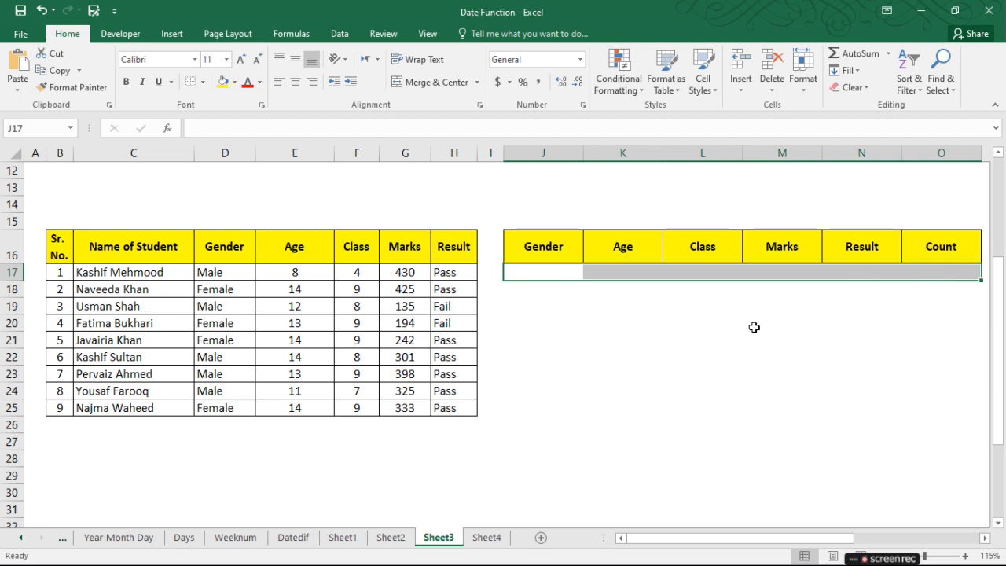
{"action": "scroll", "coordinate": [752, 327], "scroll_direction": "up", "scroll_amount": 2}
{"action": "scroll", "coordinate": [521, 296], "scroll_direction": "up", "scroll_amount": 1}
{"action": "scroll", "coordinate": [494, 298], "scroll_direction": "up", "scroll_amount": 2}
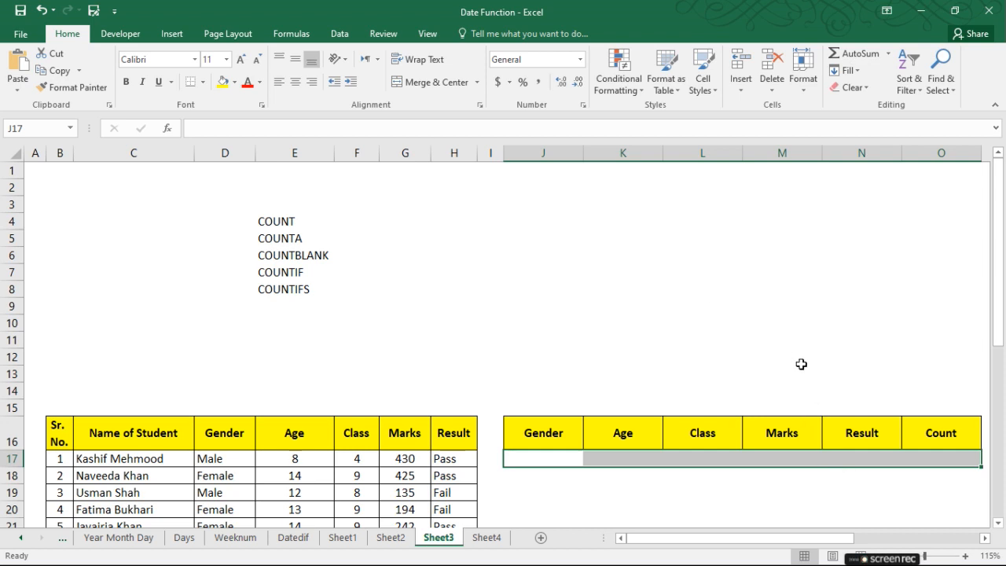
{"action": "left_click", "coordinate": [881, 555]}
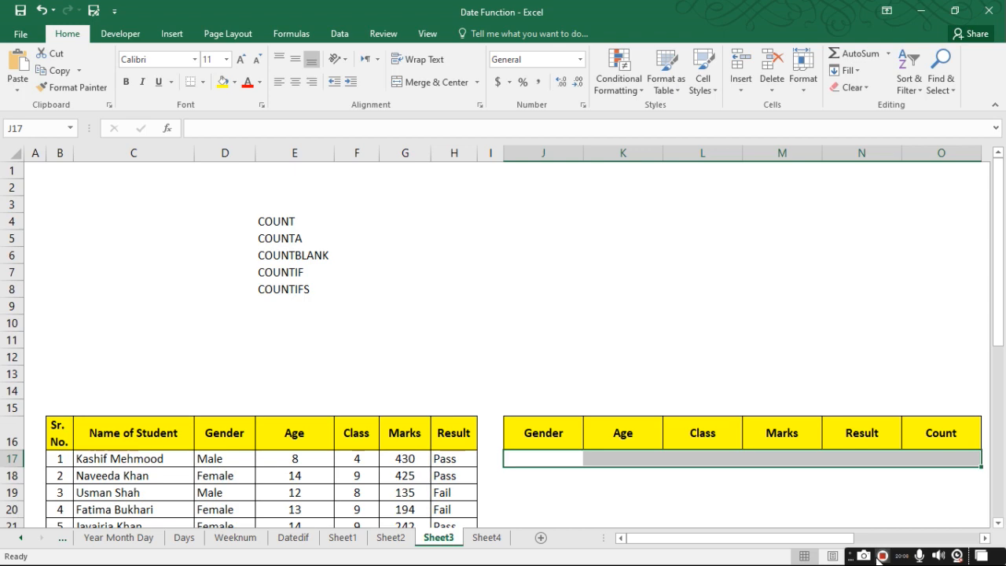